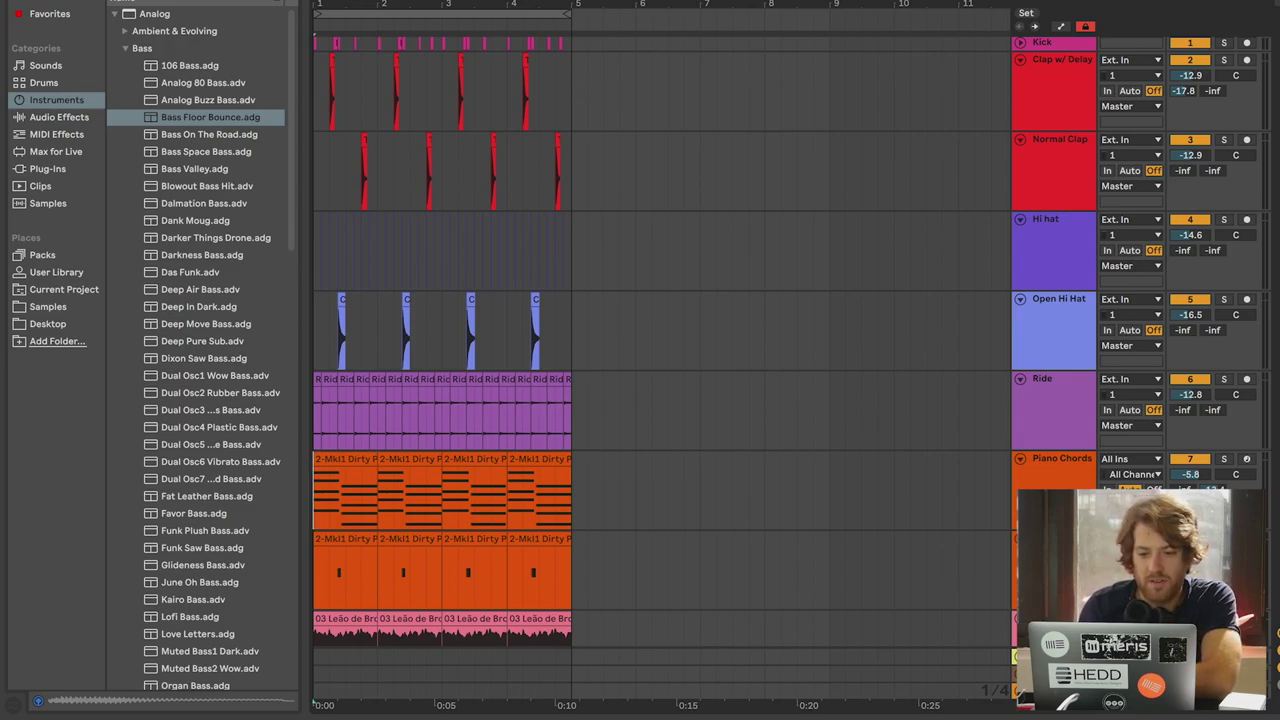
Step: Play the four-bar beat from the start, then stop it
scroll(643, 285, down, 5)
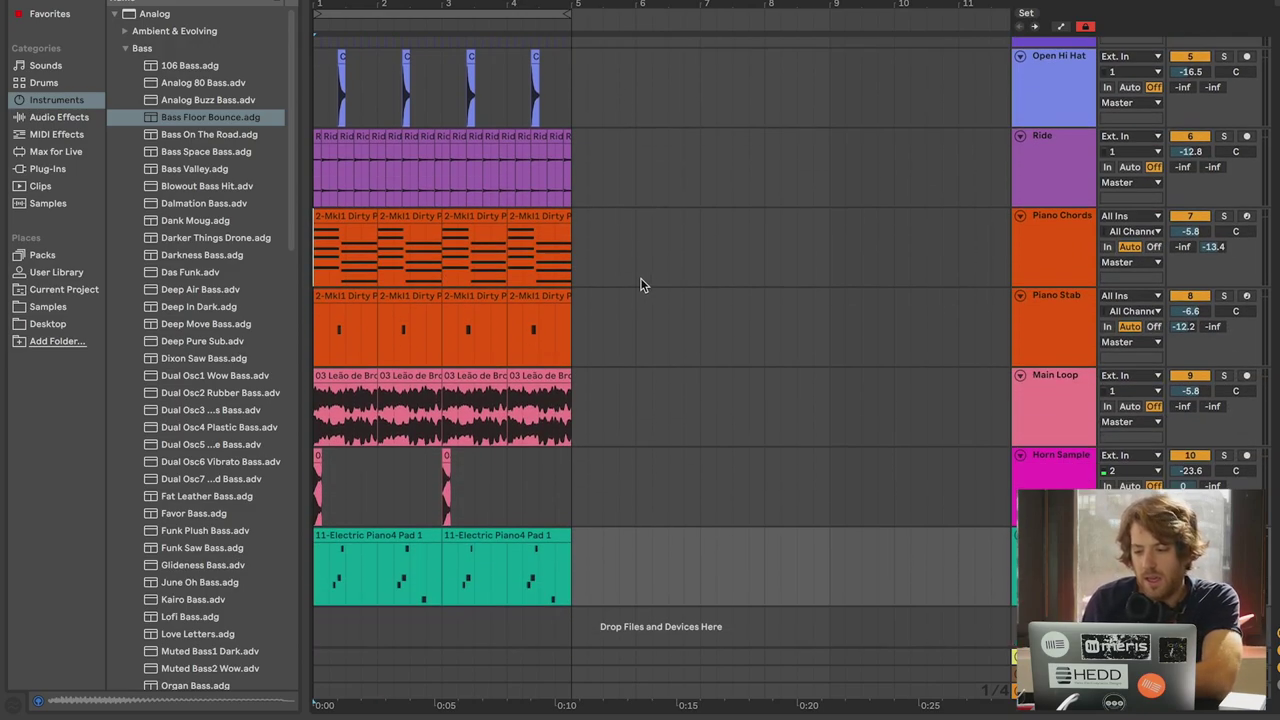
scroll(643, 285, up, 5)
scroll(643, 285, down, 5)
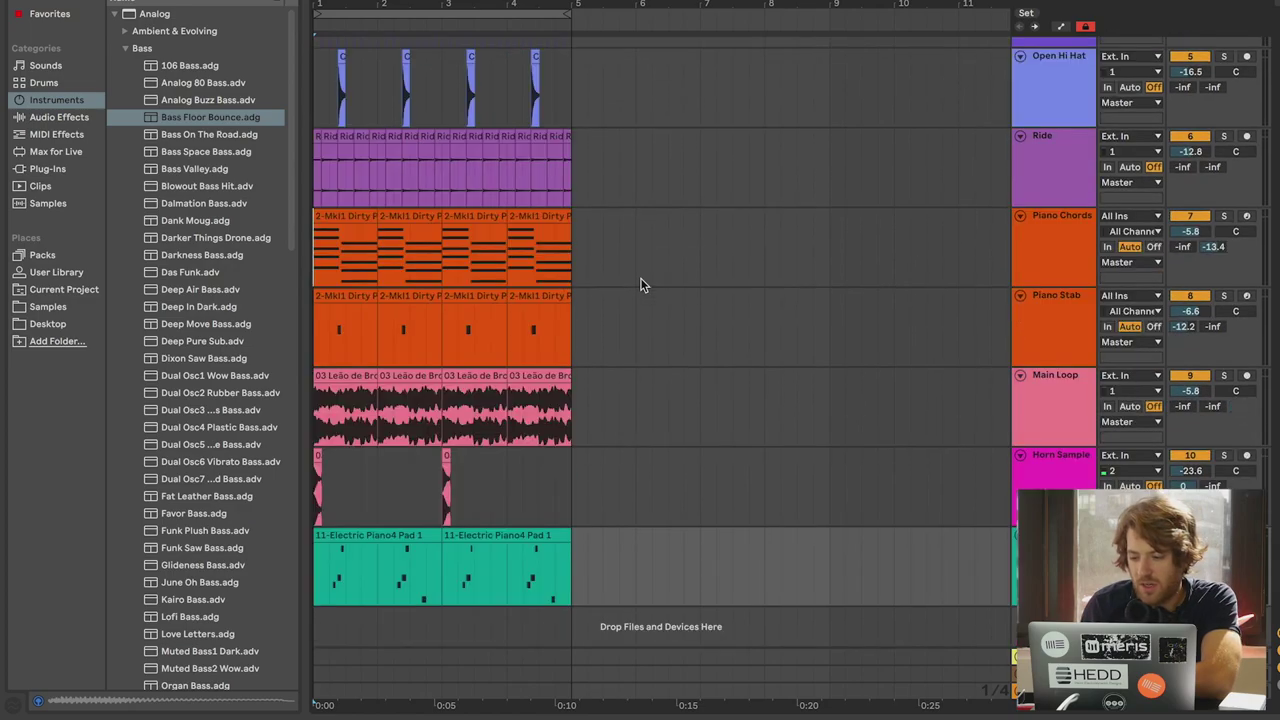
scroll(670, 252, up, 5)
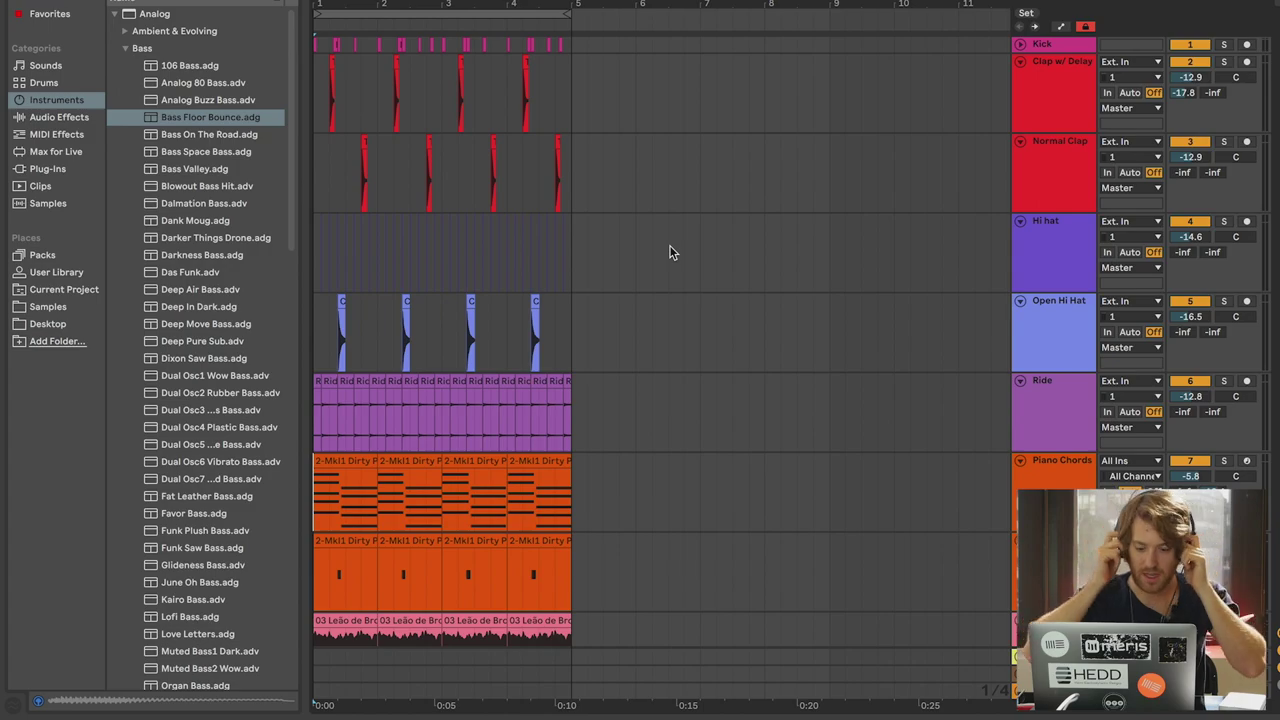
scroll(644, 258, down, 5)
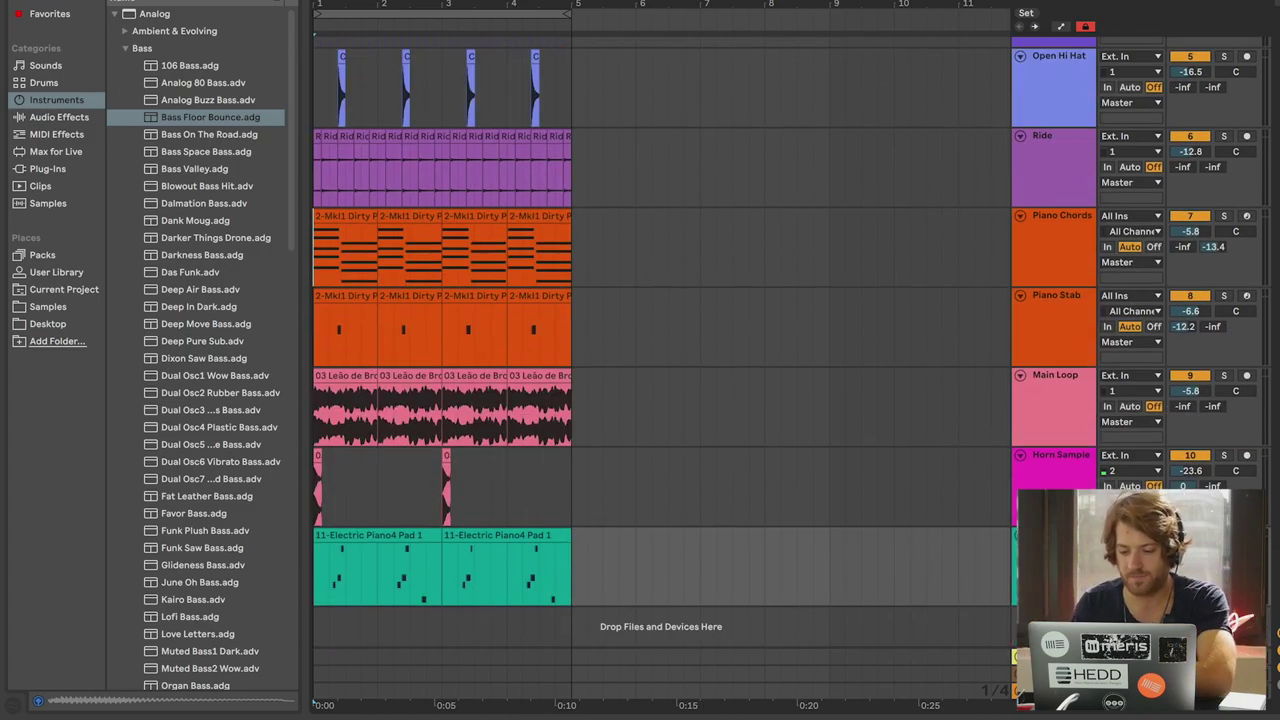
scroll(730, 404, up, 5)
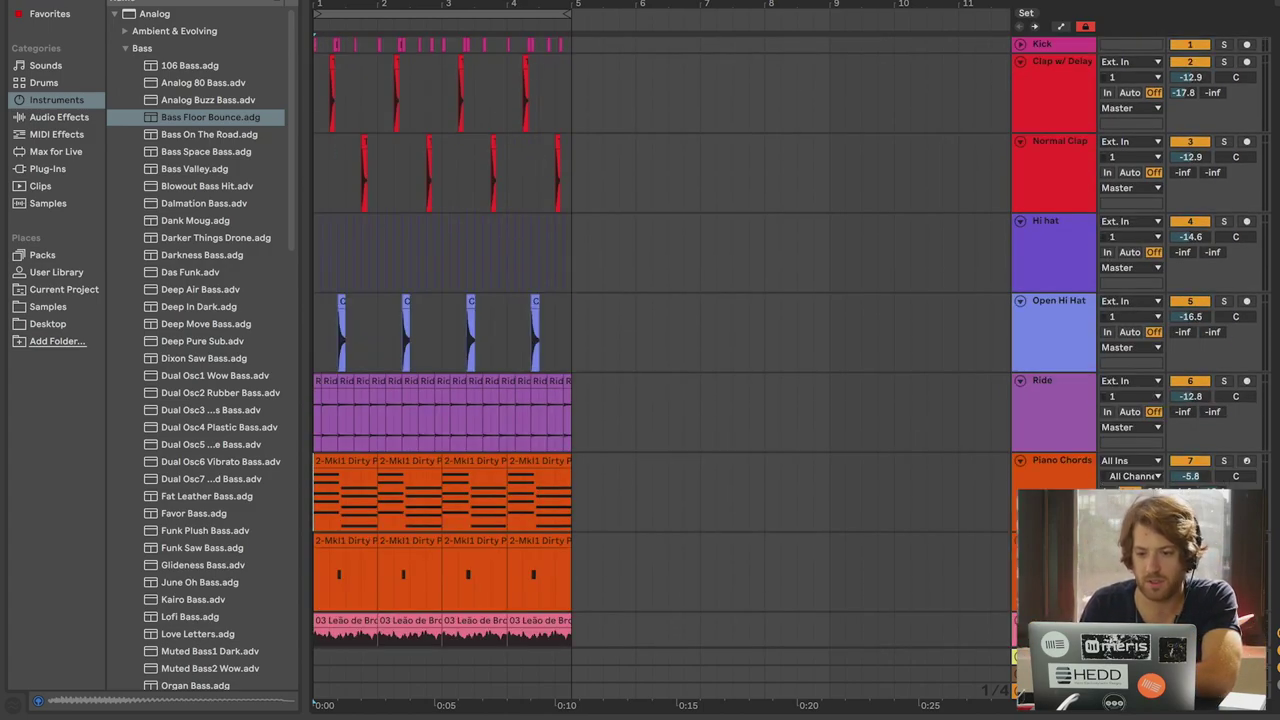
key(space)
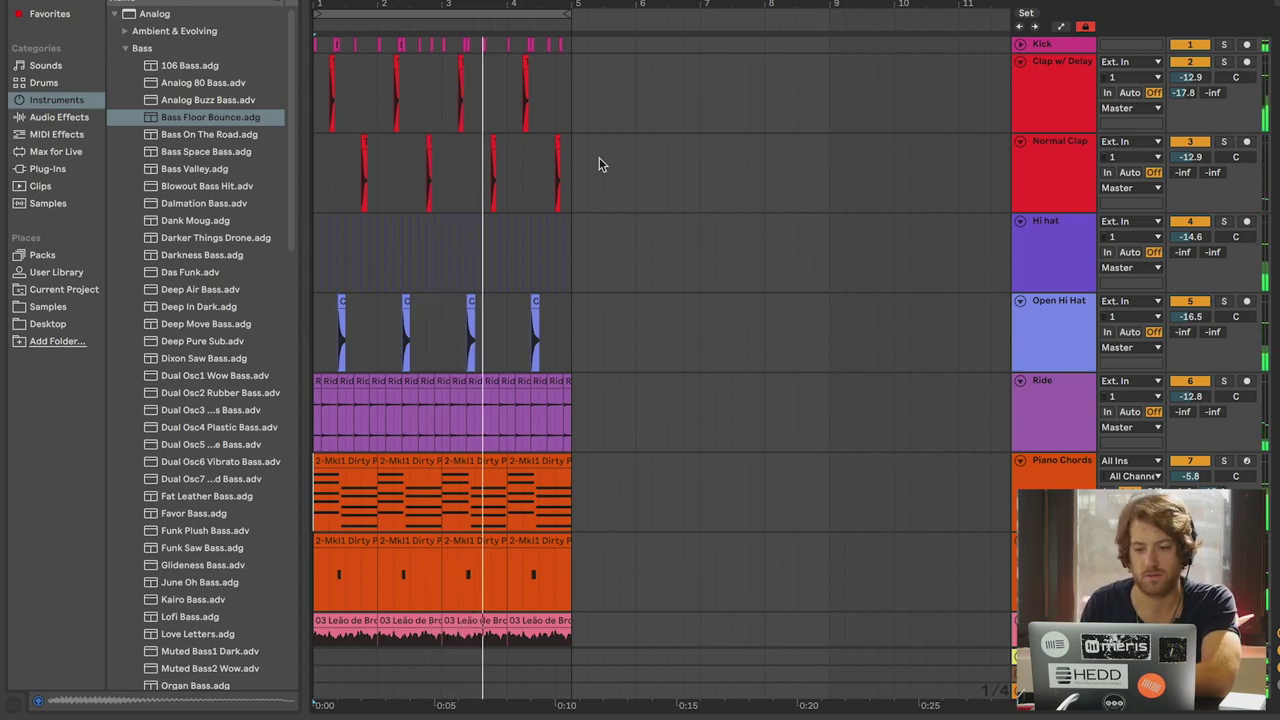
scroll(600, 168, down, 5)
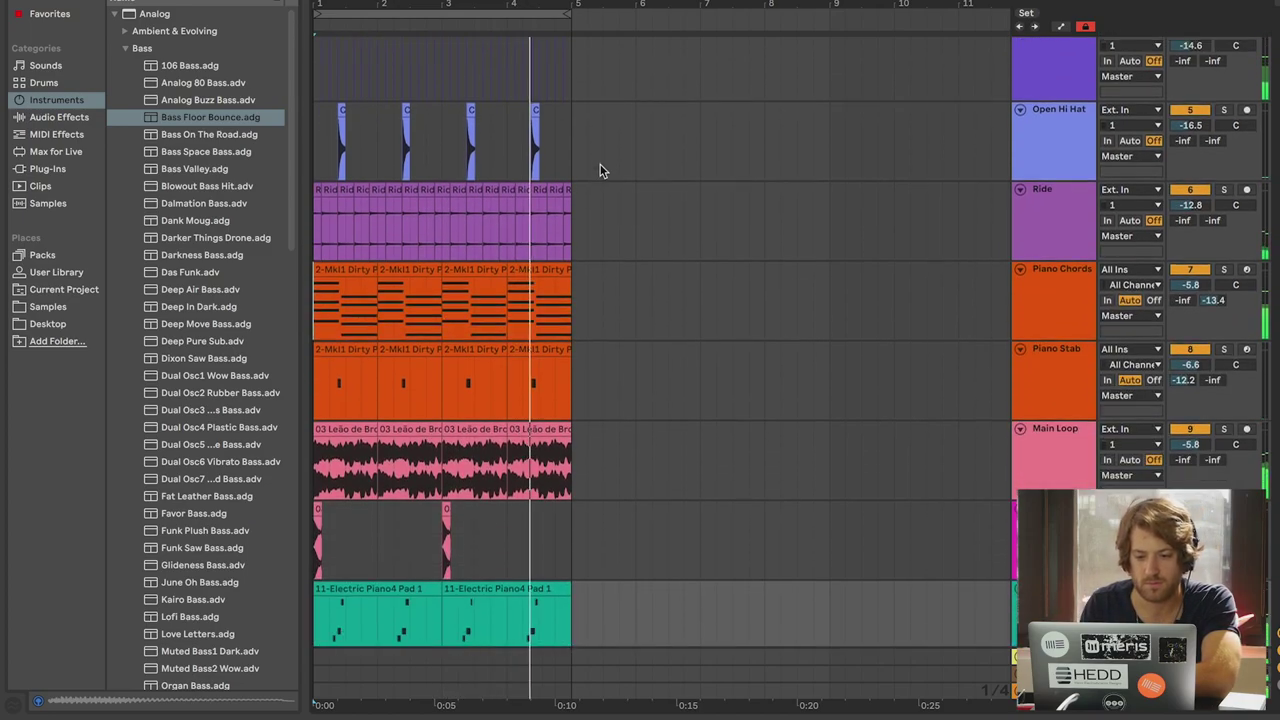
key(space)
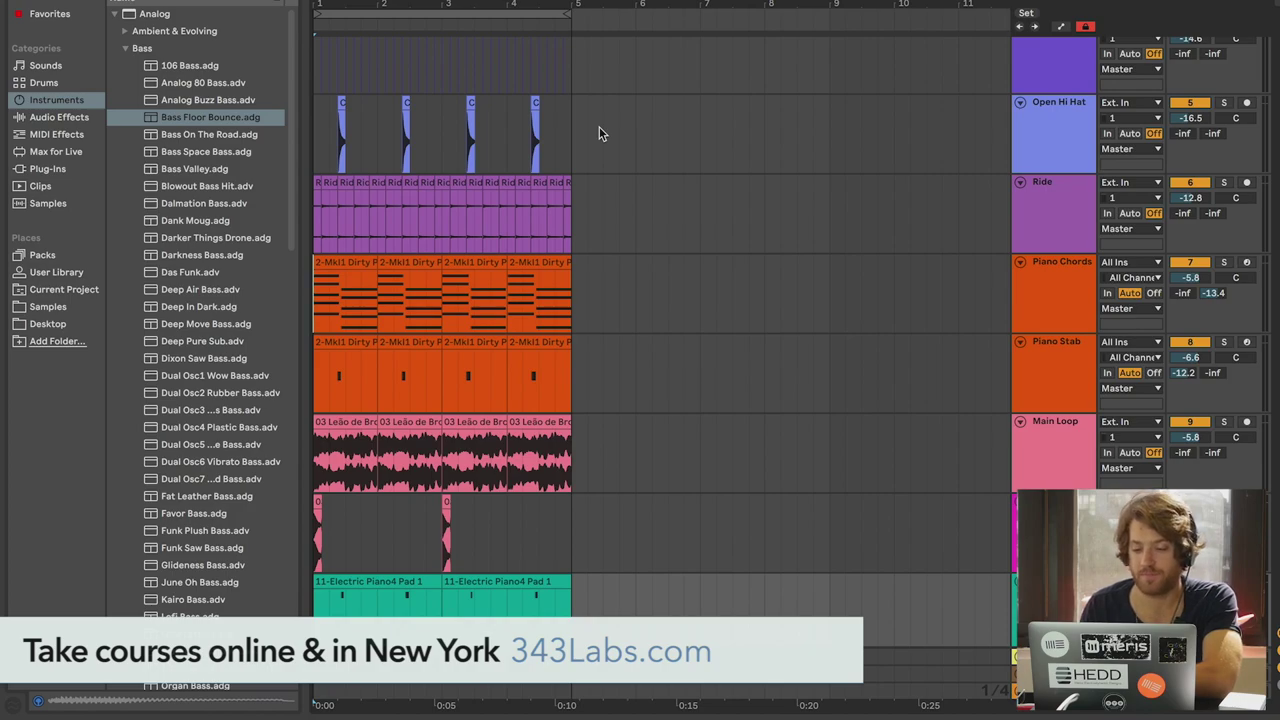
scroll(599, 134, down, 2)
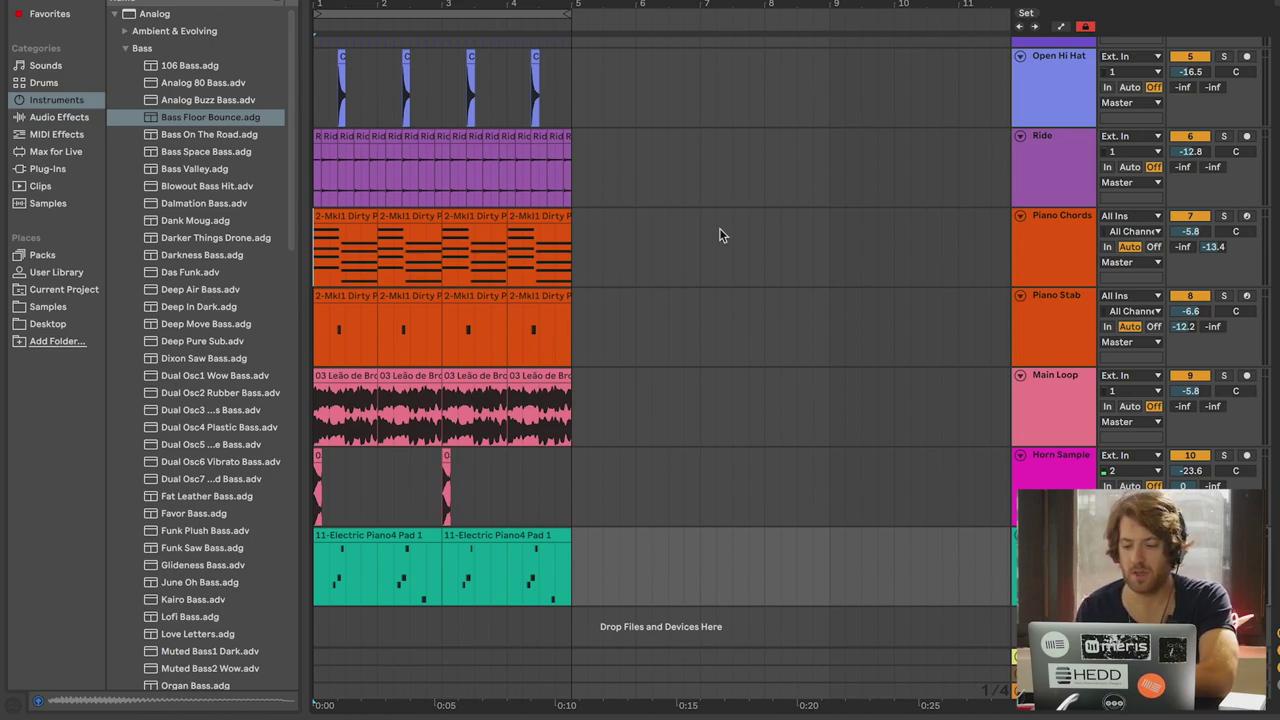
Step: Solo the Main Loop track and show its effect chain
click(1065, 416)
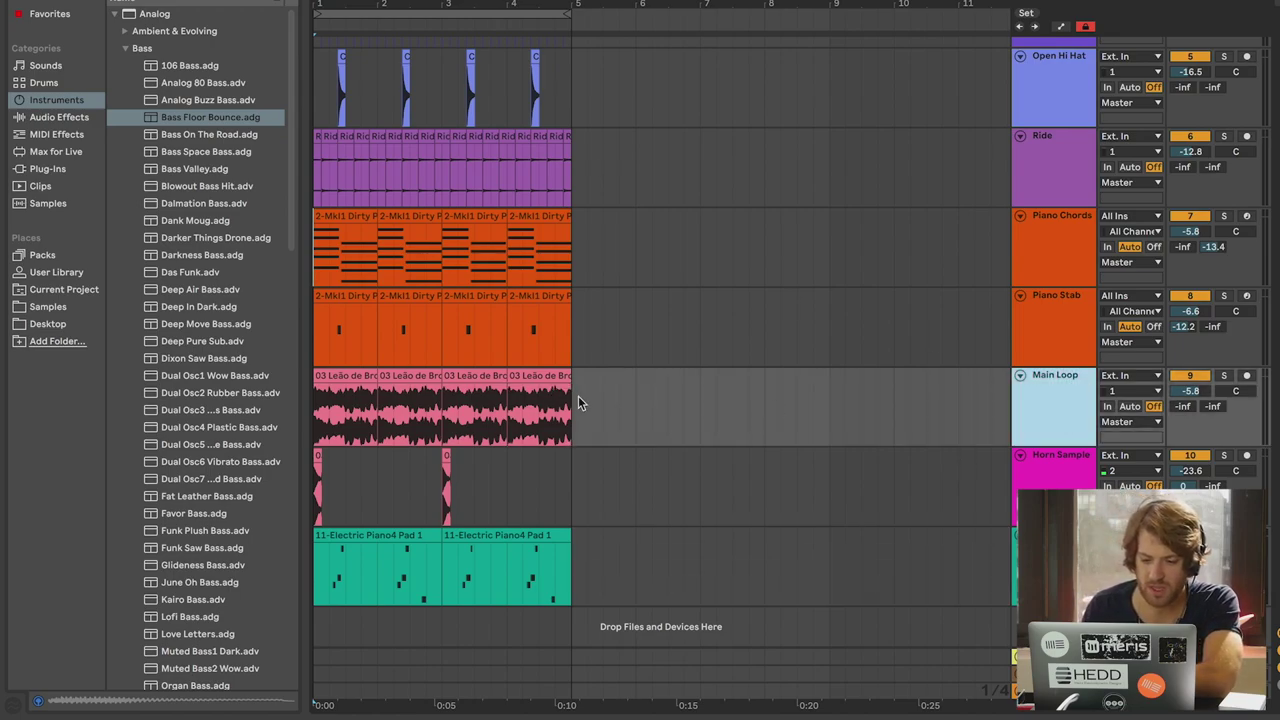
click(1224, 375)
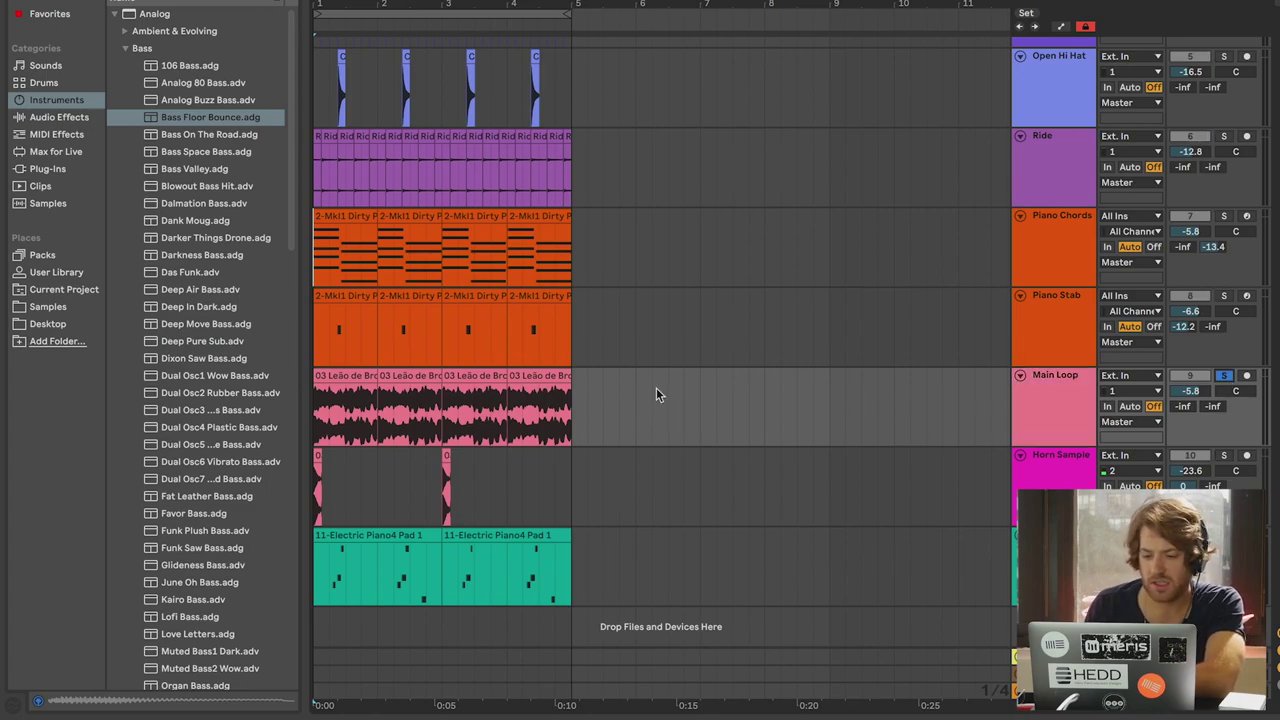
double_click(1063, 412)
scroll(452, 460, up, 1)
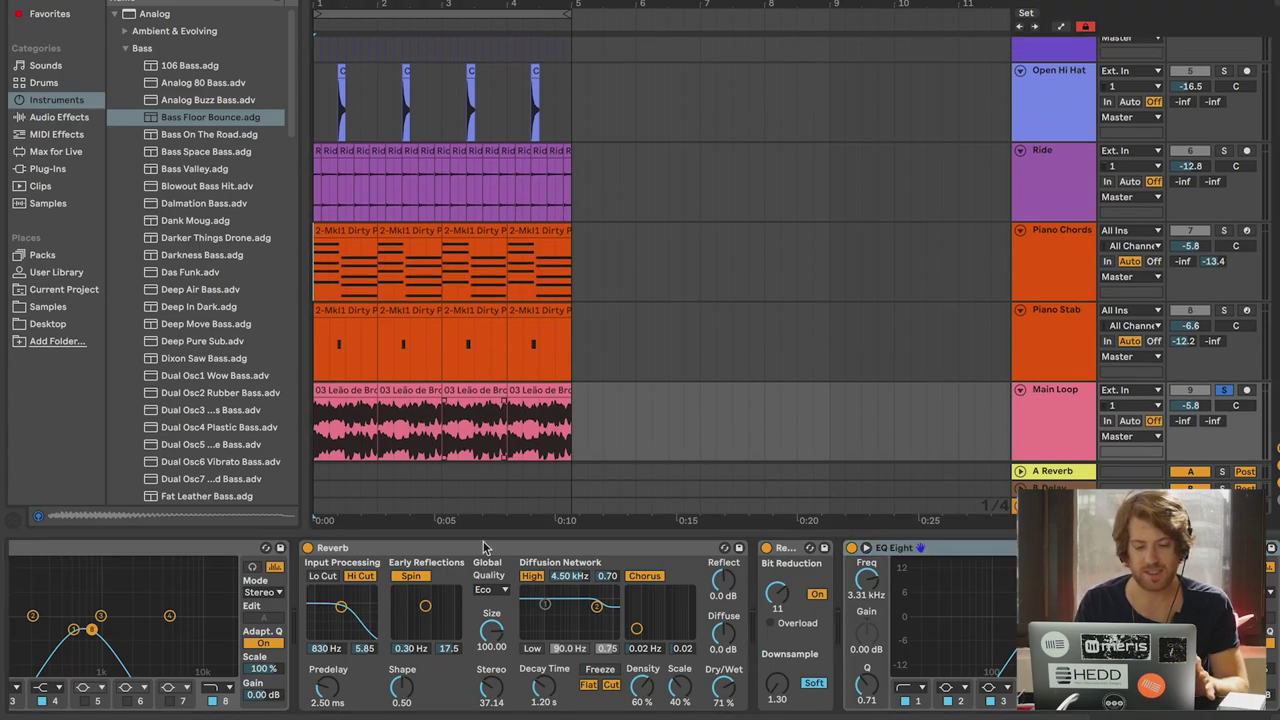
scroll(996, 575, left, 5)
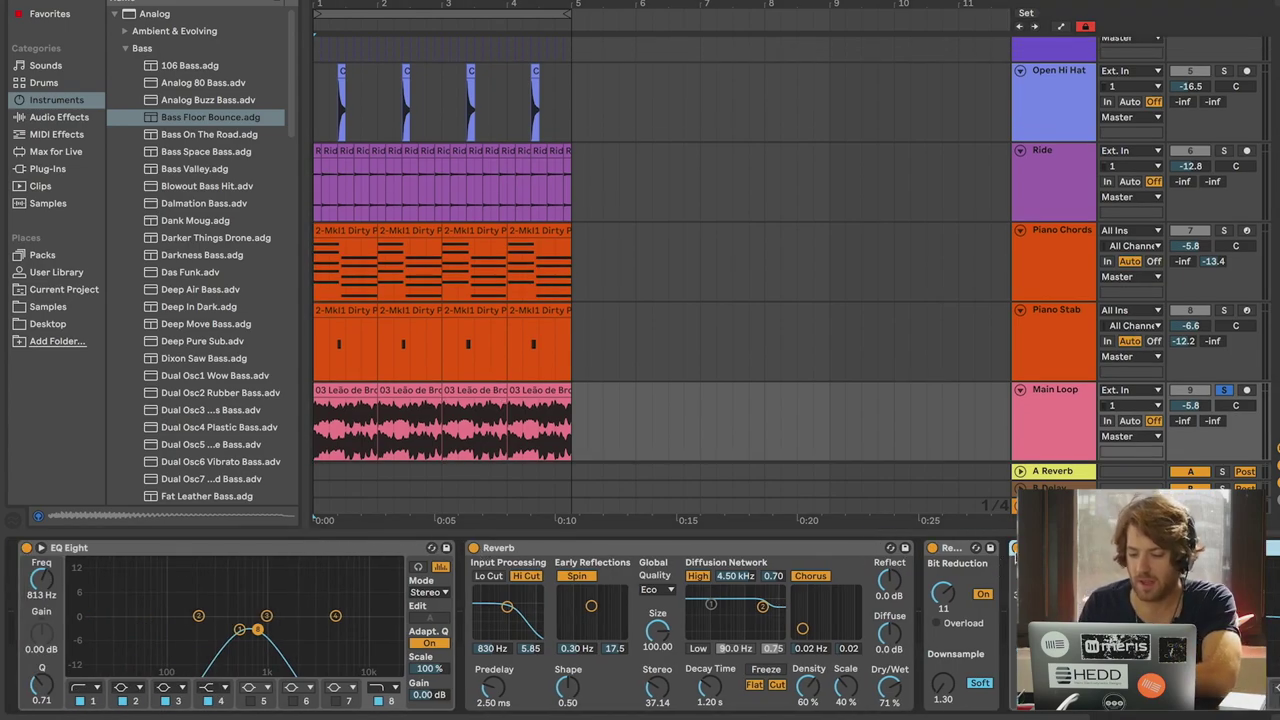
Step: Bypass Redux, Reverb and EQ Eight, audition the dry loop, and select a short range
click(932, 548)
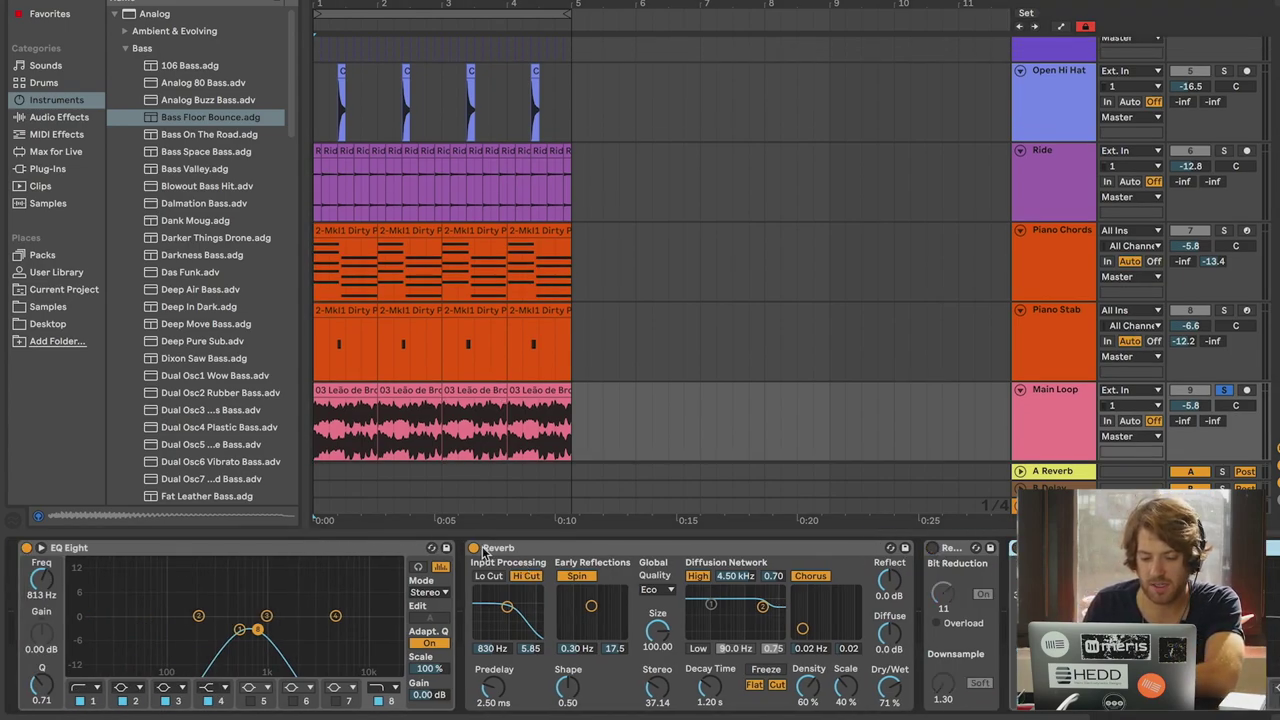
click(474, 548)
click(27, 548)
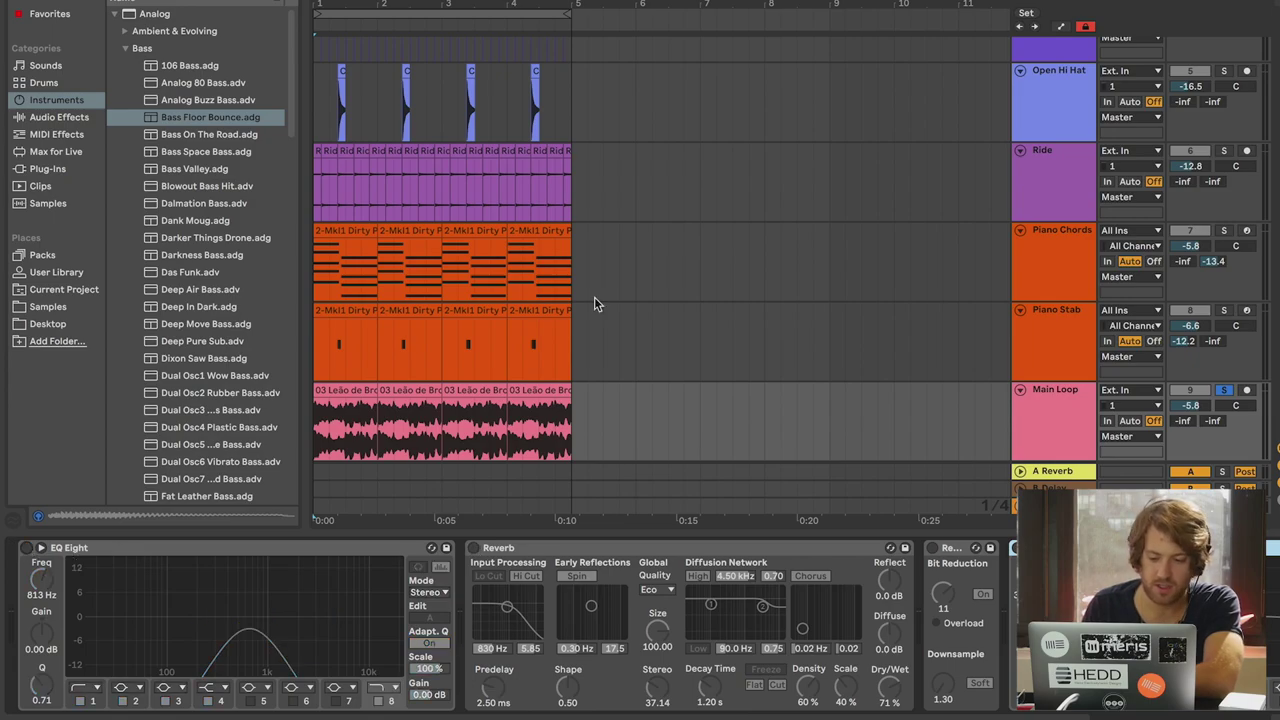
scroll(594, 300, down, 2)
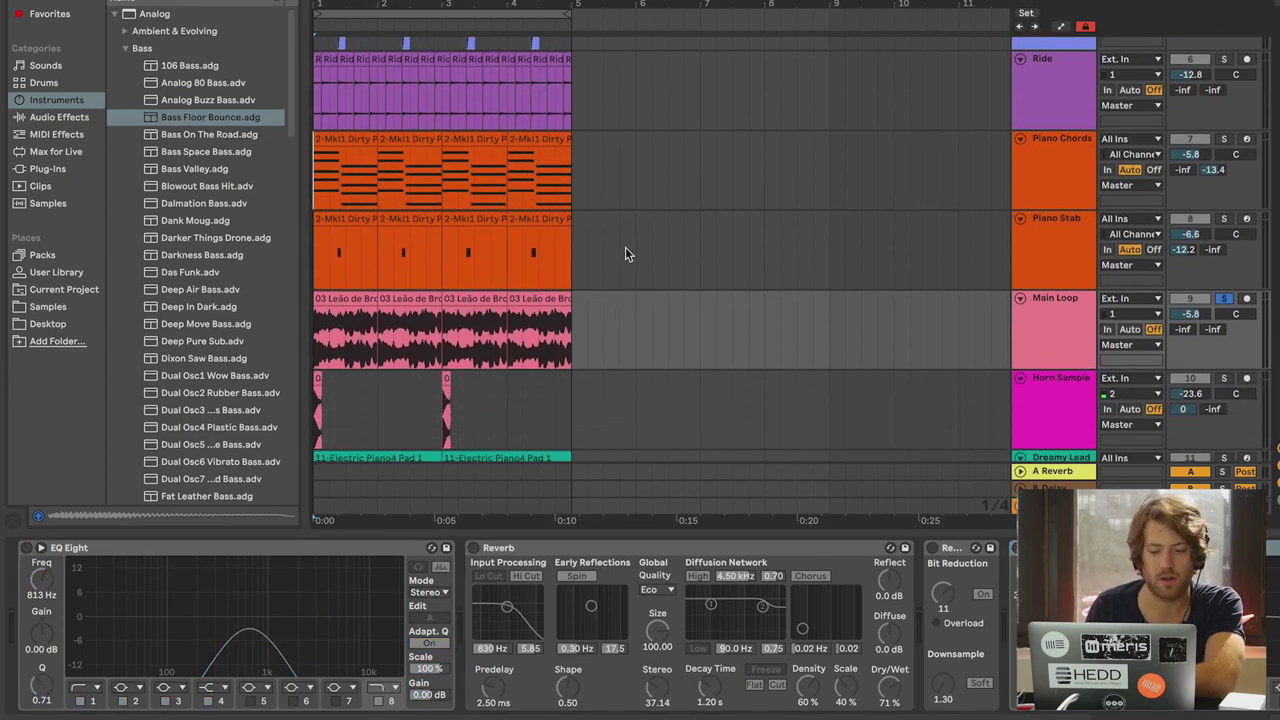
key(space)
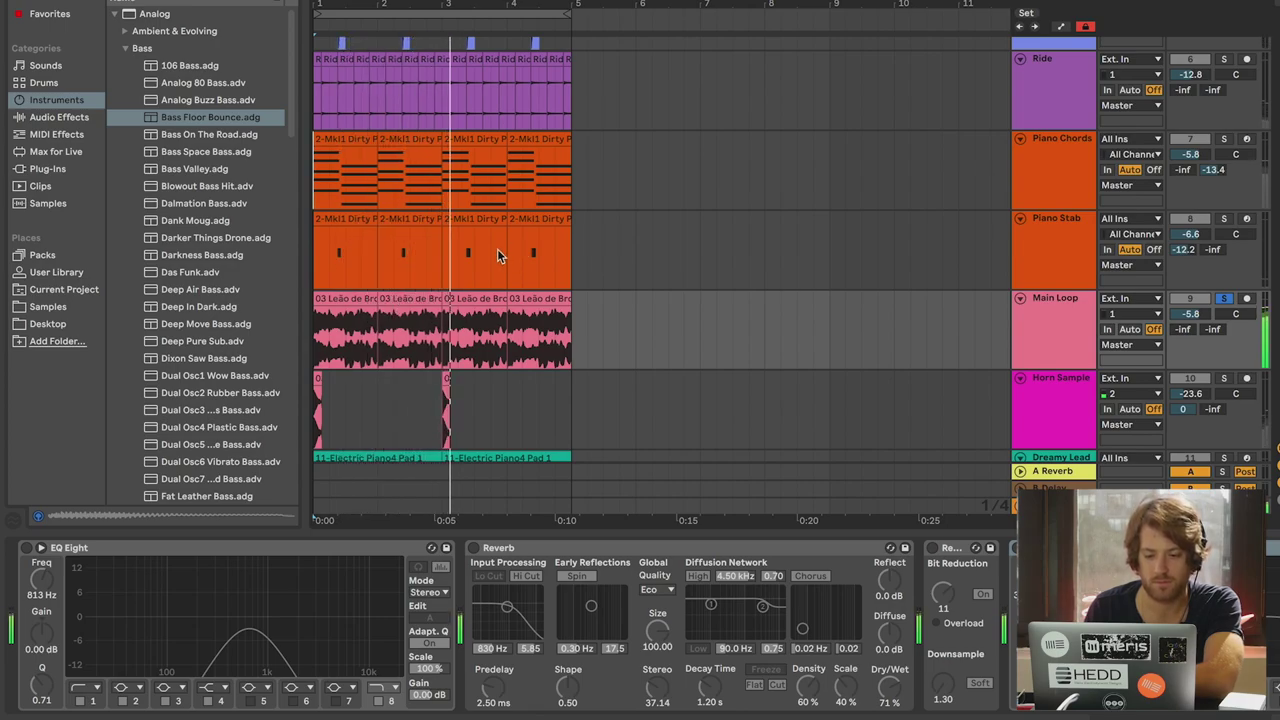
key(space)
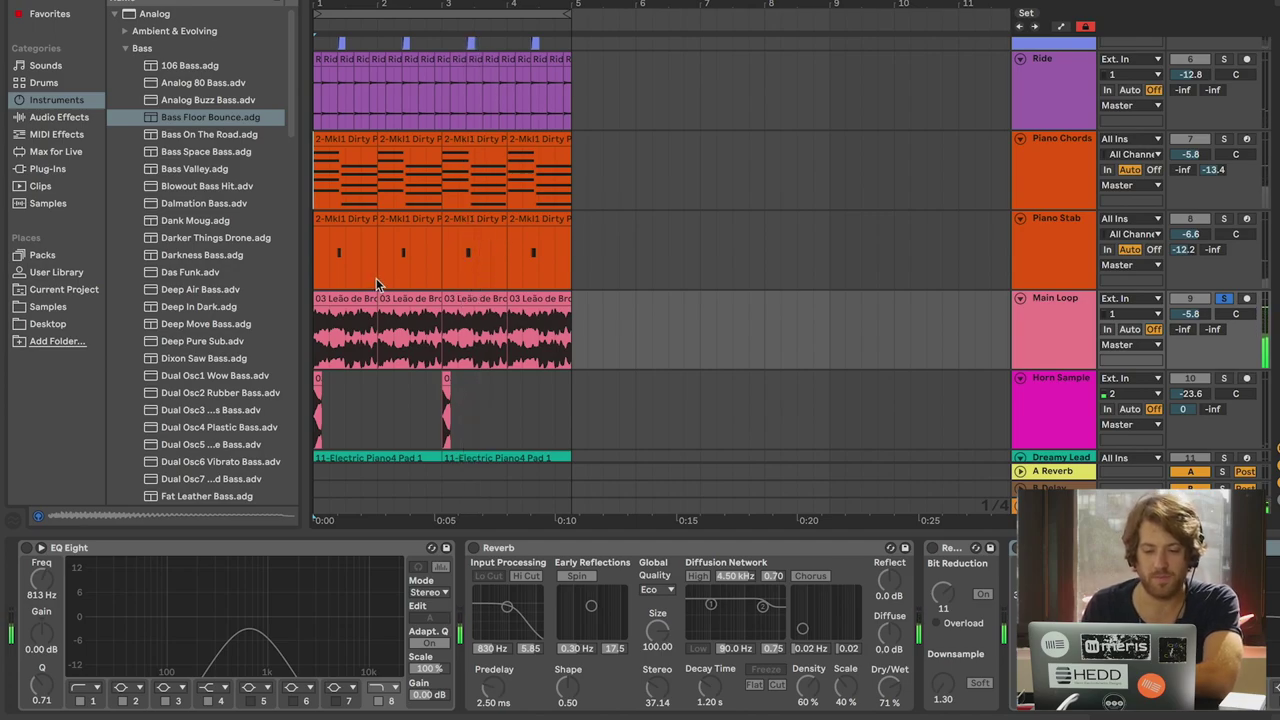
drag(378, 320, 315, 320)
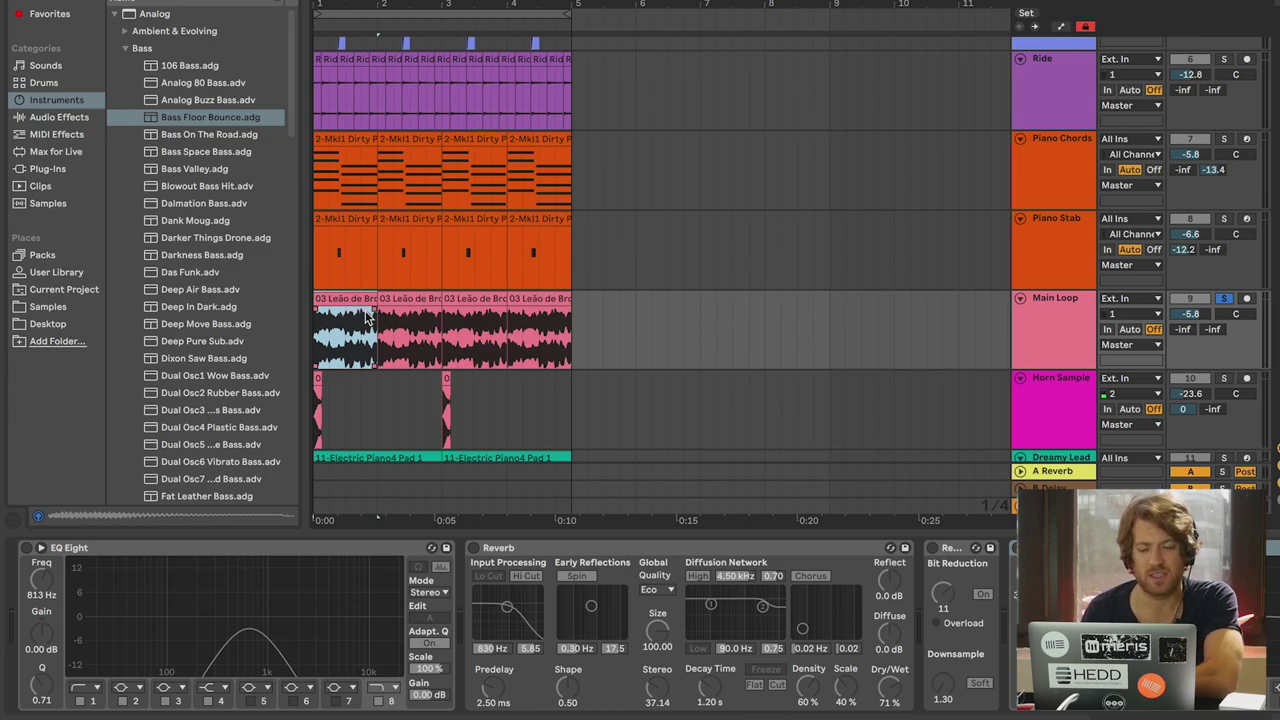
Step: Inspect the Main Loop sample's waveform in Clip View, then return to the full arrangement
double_click(346, 300)
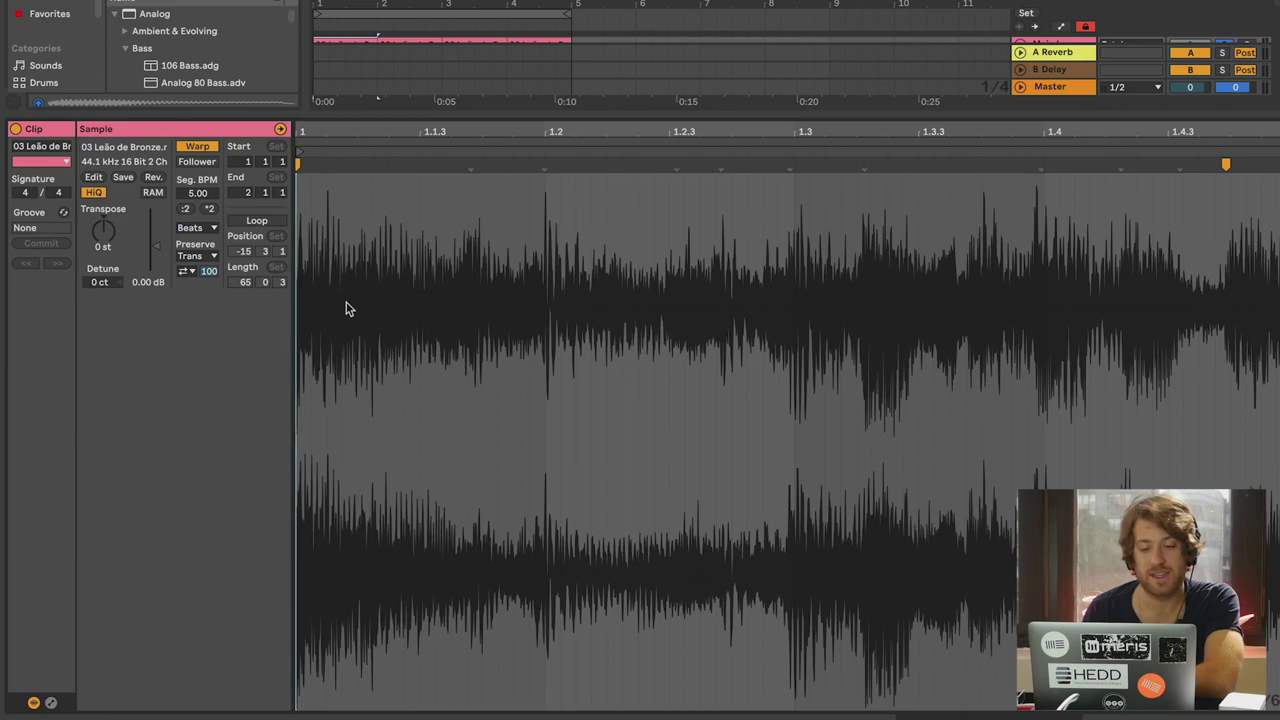
scroll(643, 249, right, 5)
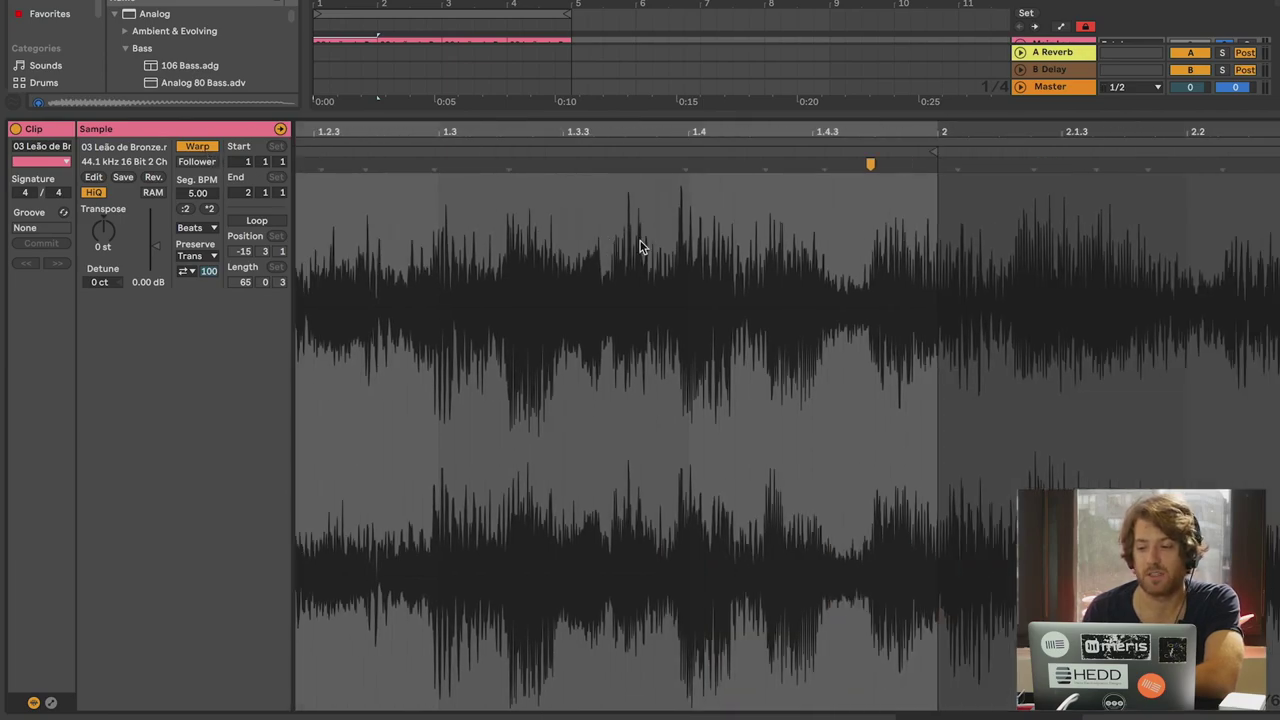
scroll(643, 249, left, 8)
scroll(520, 233, right, 2)
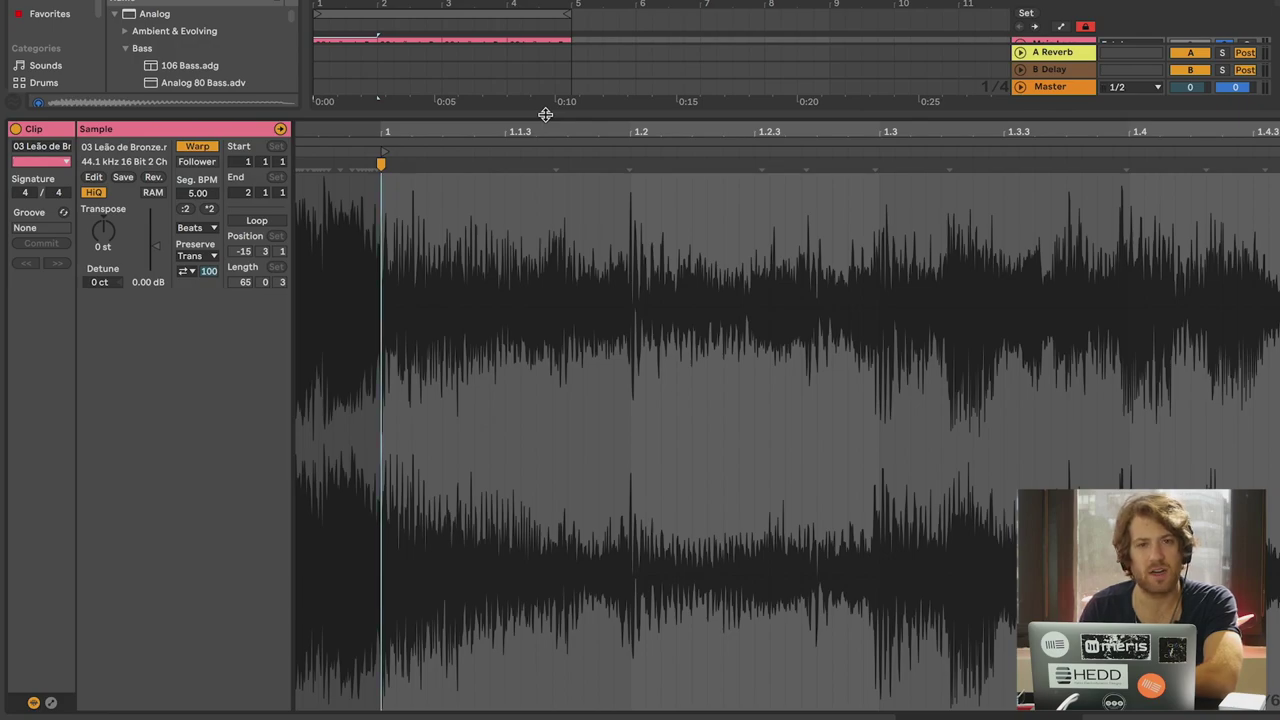
key(ctrl+alt+l)
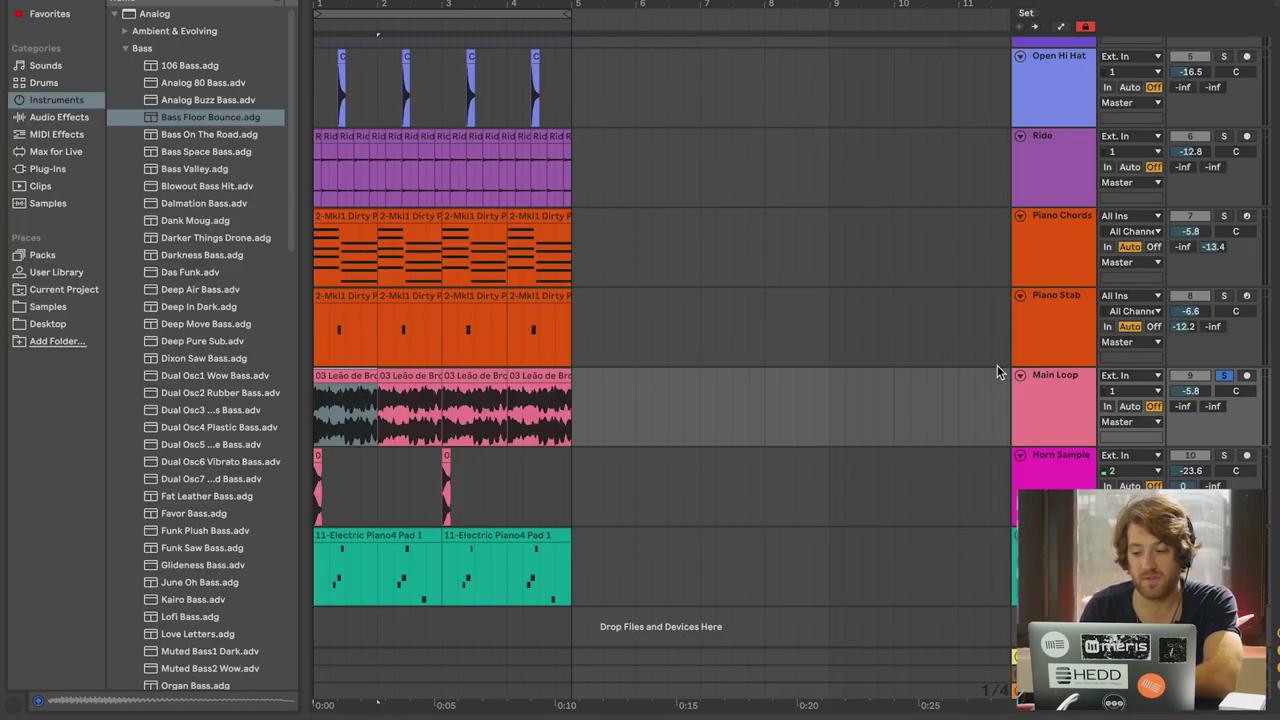
Step: Show the Main Loop effect chain, clear the time selection and play from the start
double_click(1059, 403)
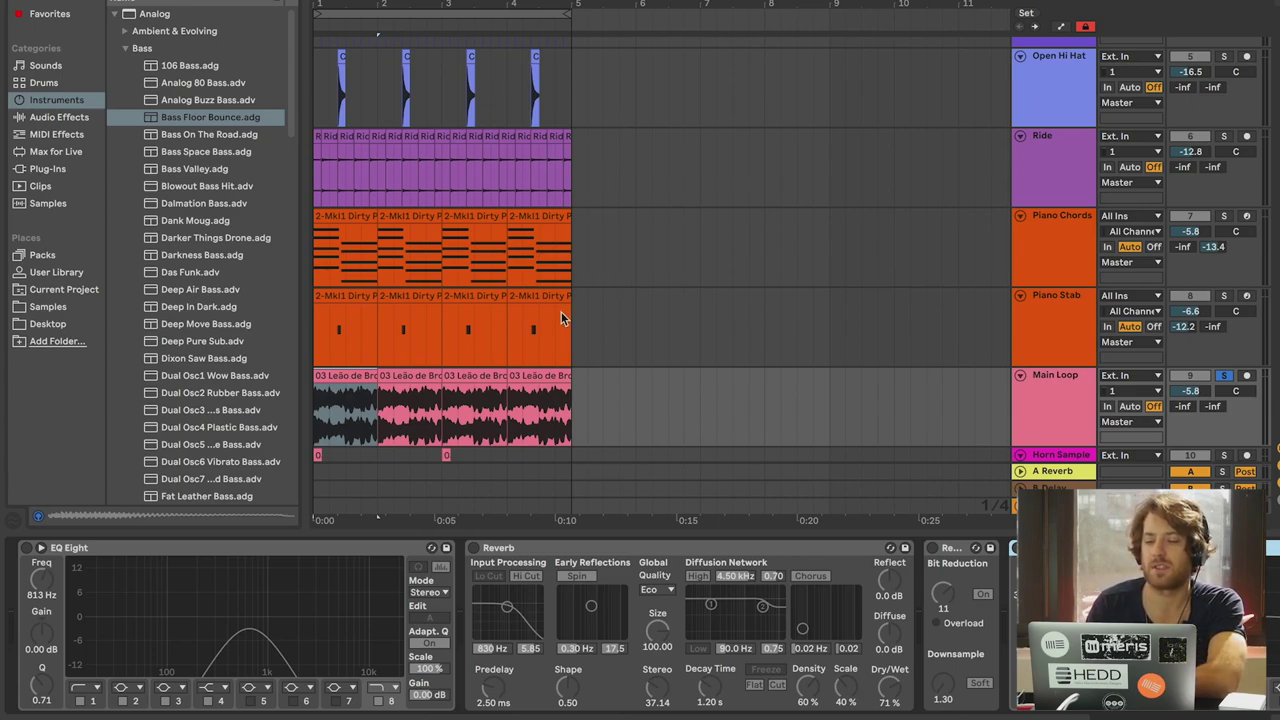
scroll(561, 311, down, 3)
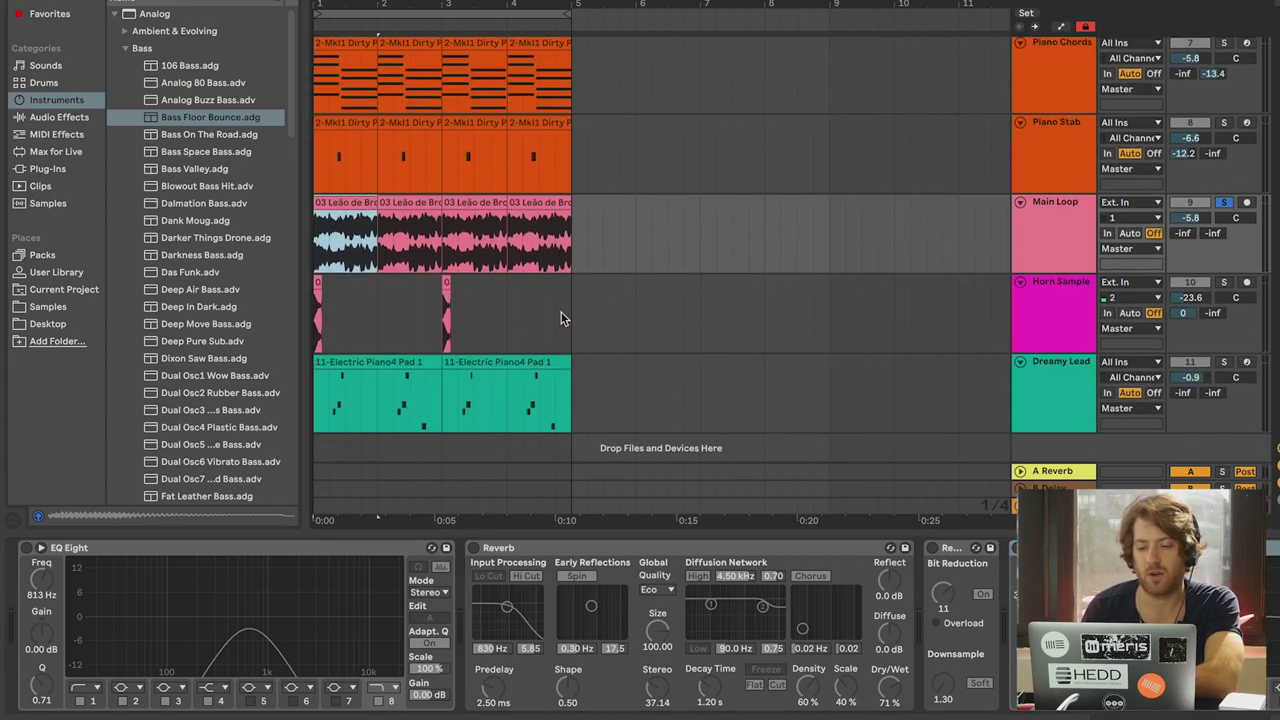
click(578, 226)
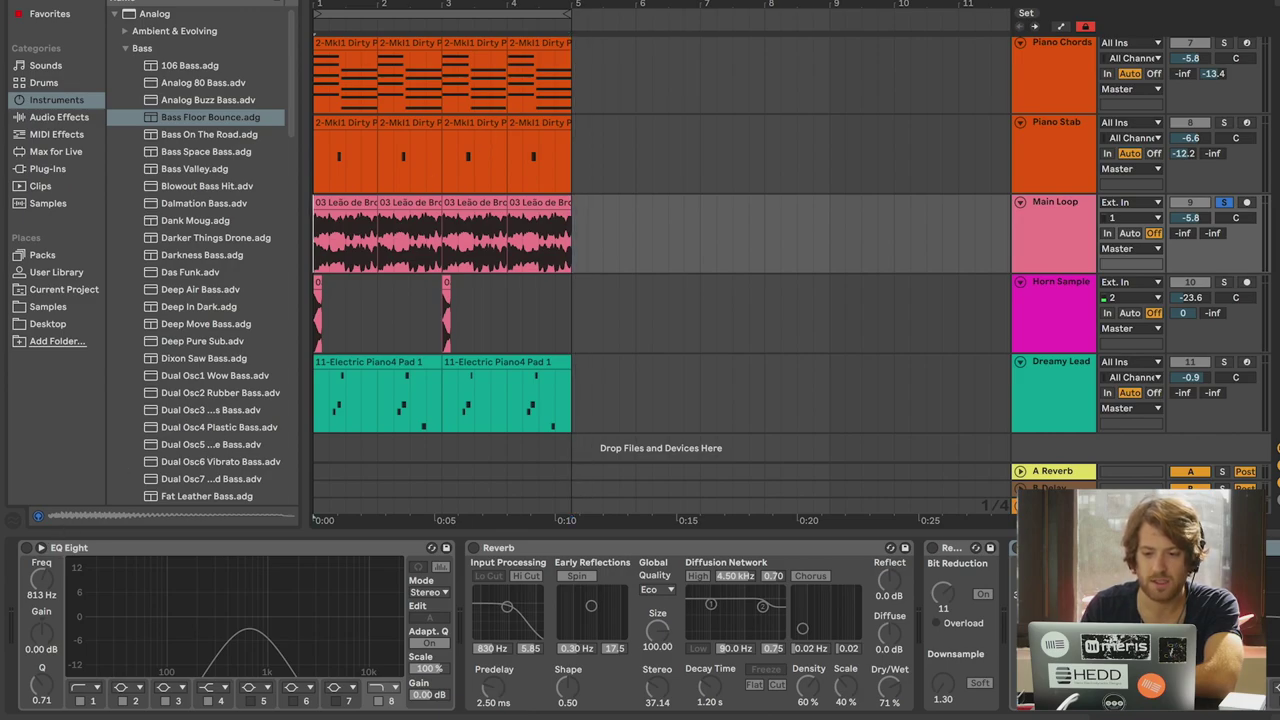
key(space)
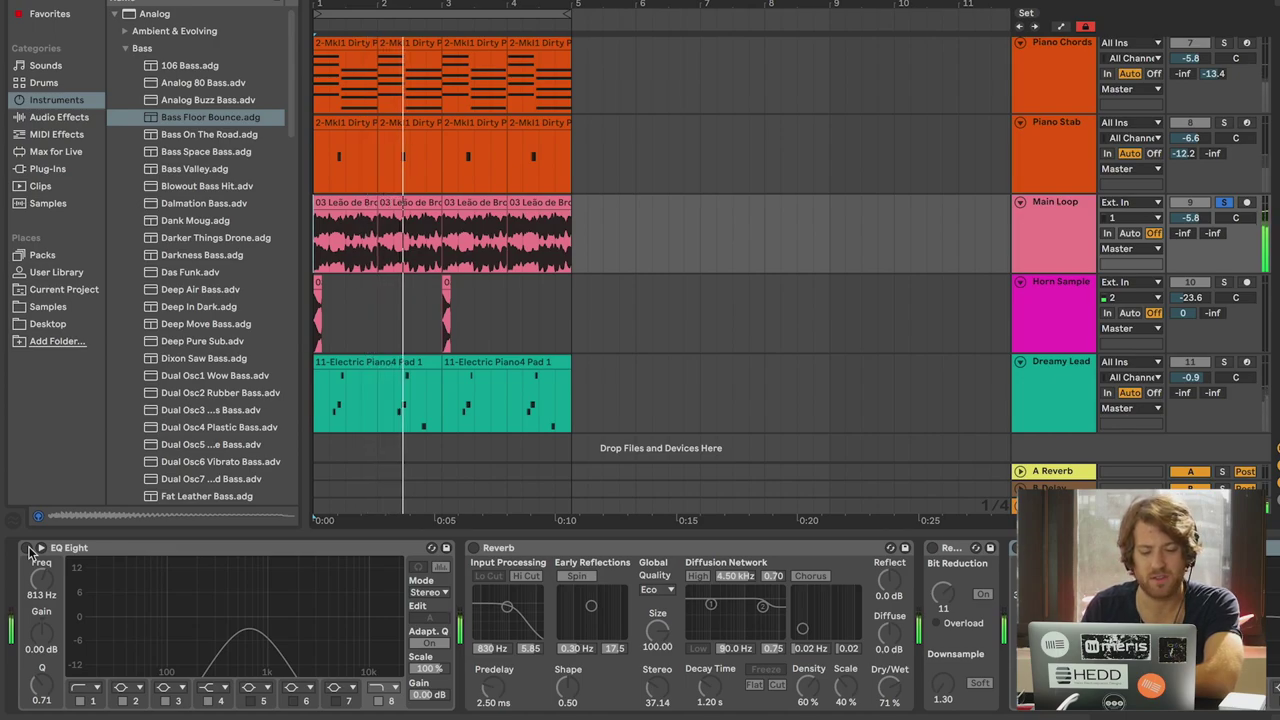
Step: Switch the Main Loop's EQ Eight and Reverb back on and play to hear them
click(27, 549)
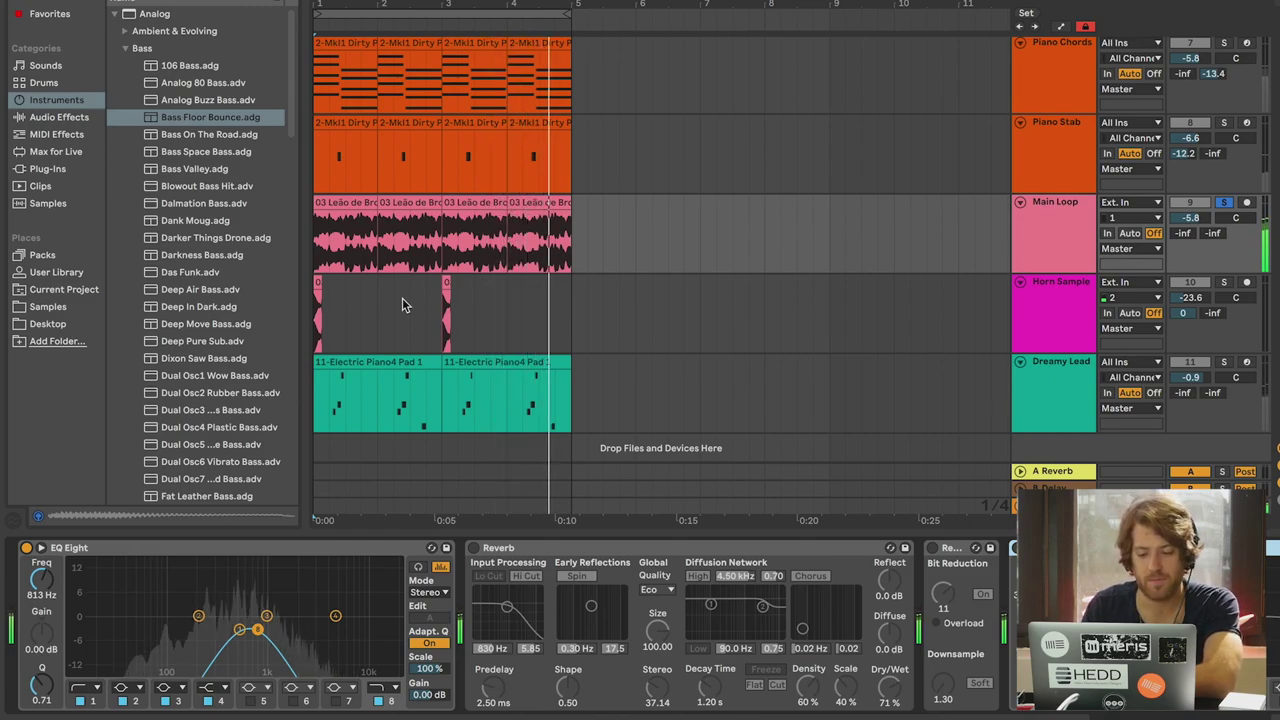
click(564, 549)
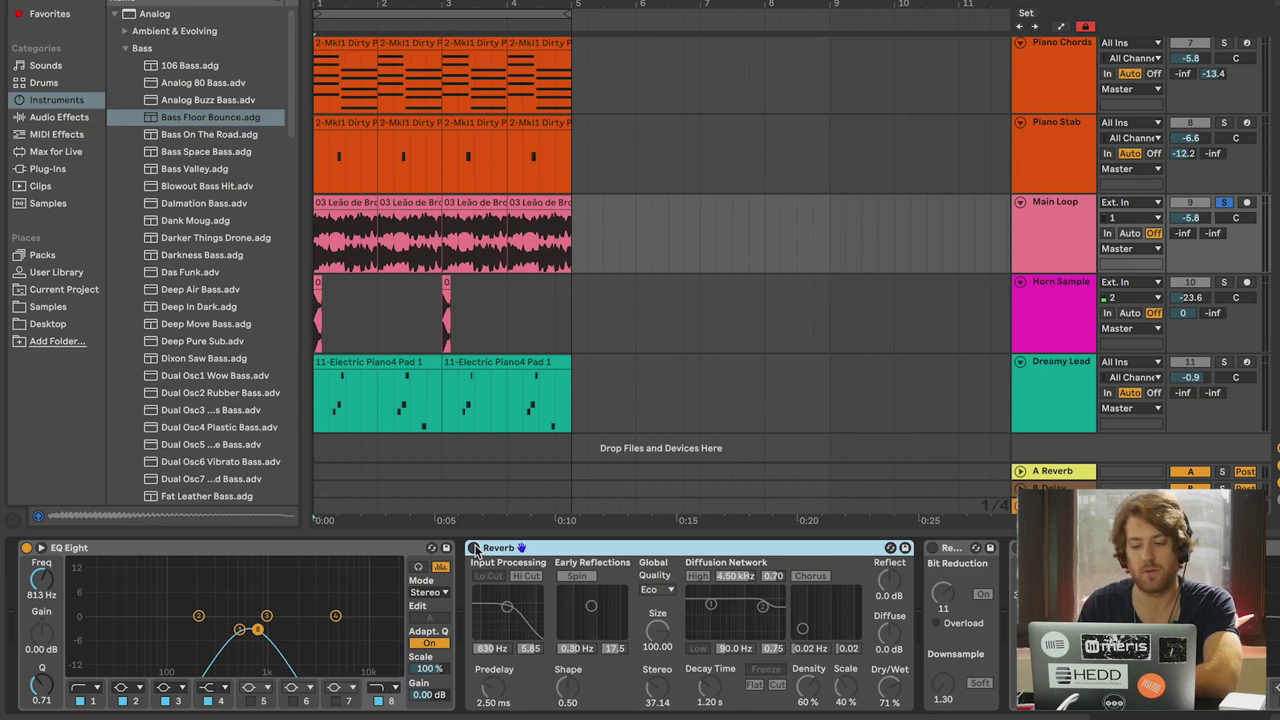
click(474, 548)
key(space)
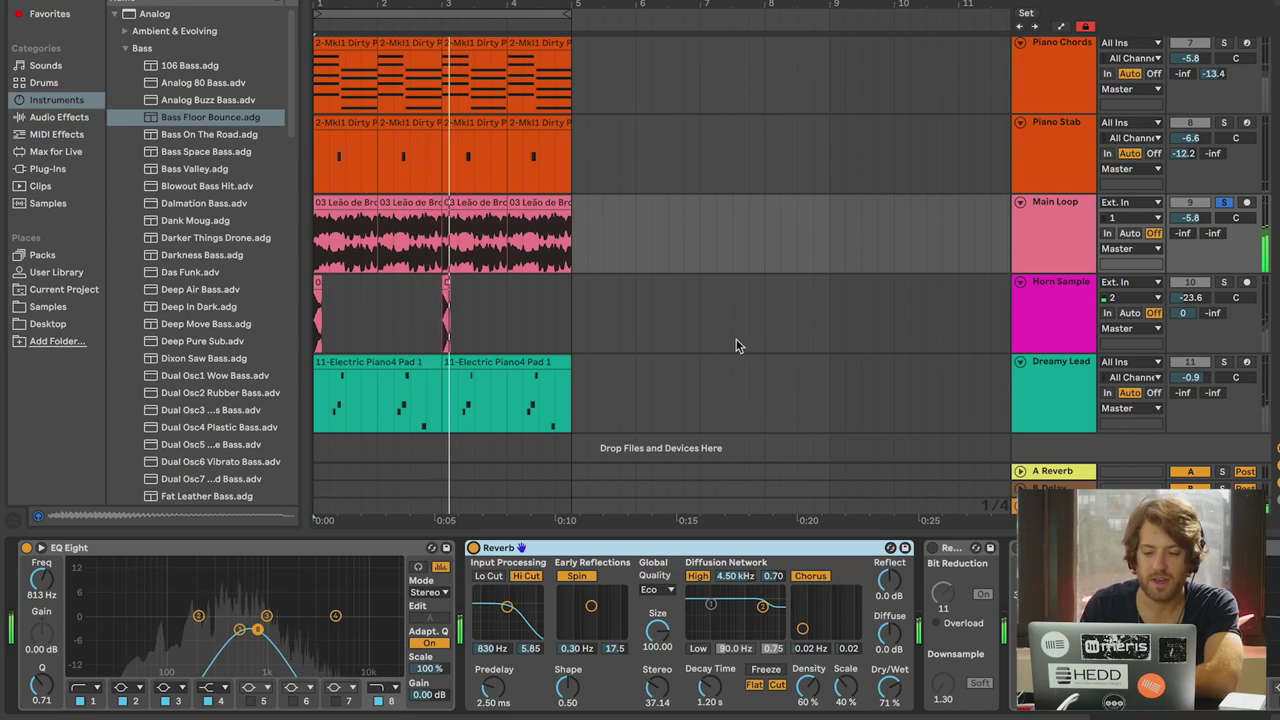
scroll(741, 336, down, 1)
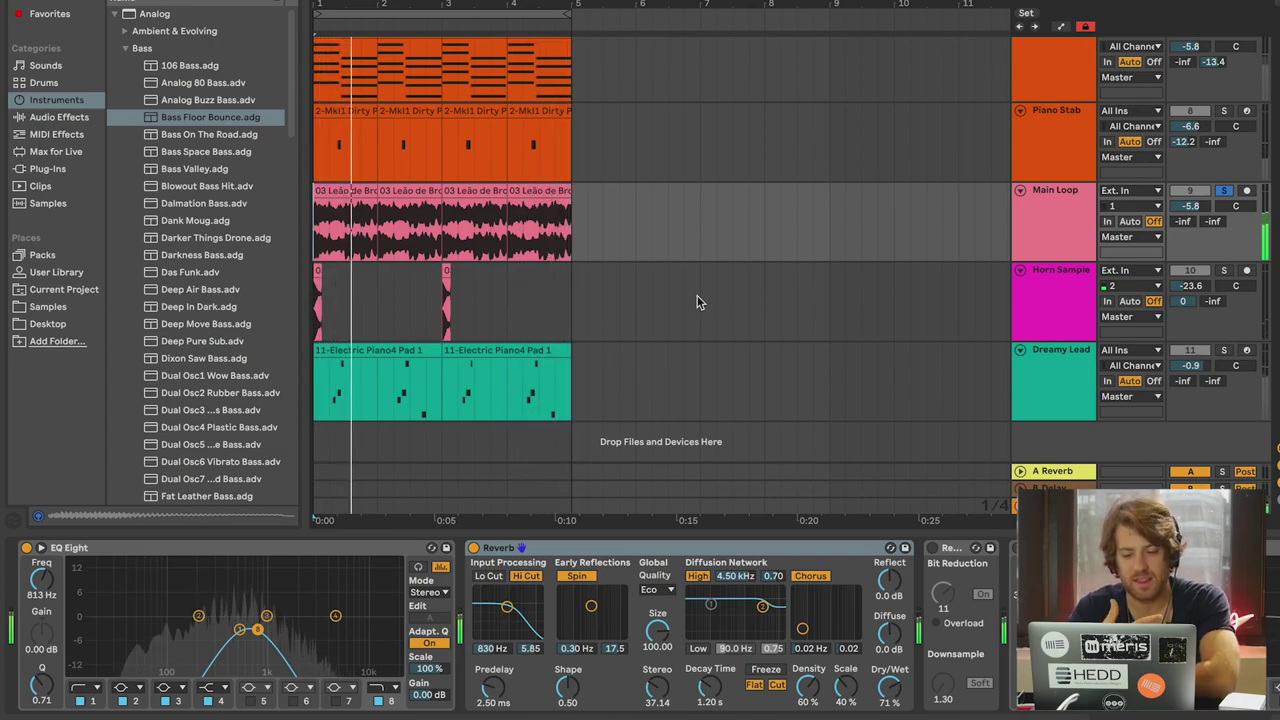
Step: Turn on Redux with bit reduction at 11, comparing it against bypass
click(932, 549)
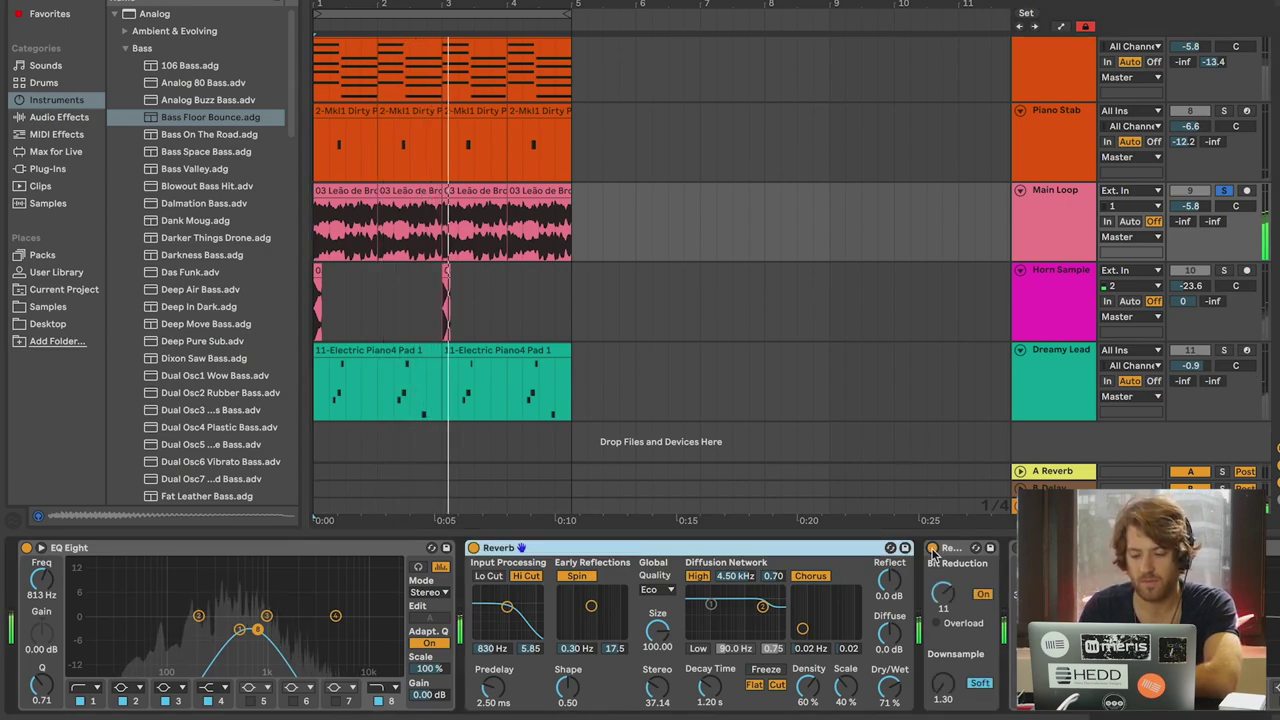
scroll(870, 490, right, 3)
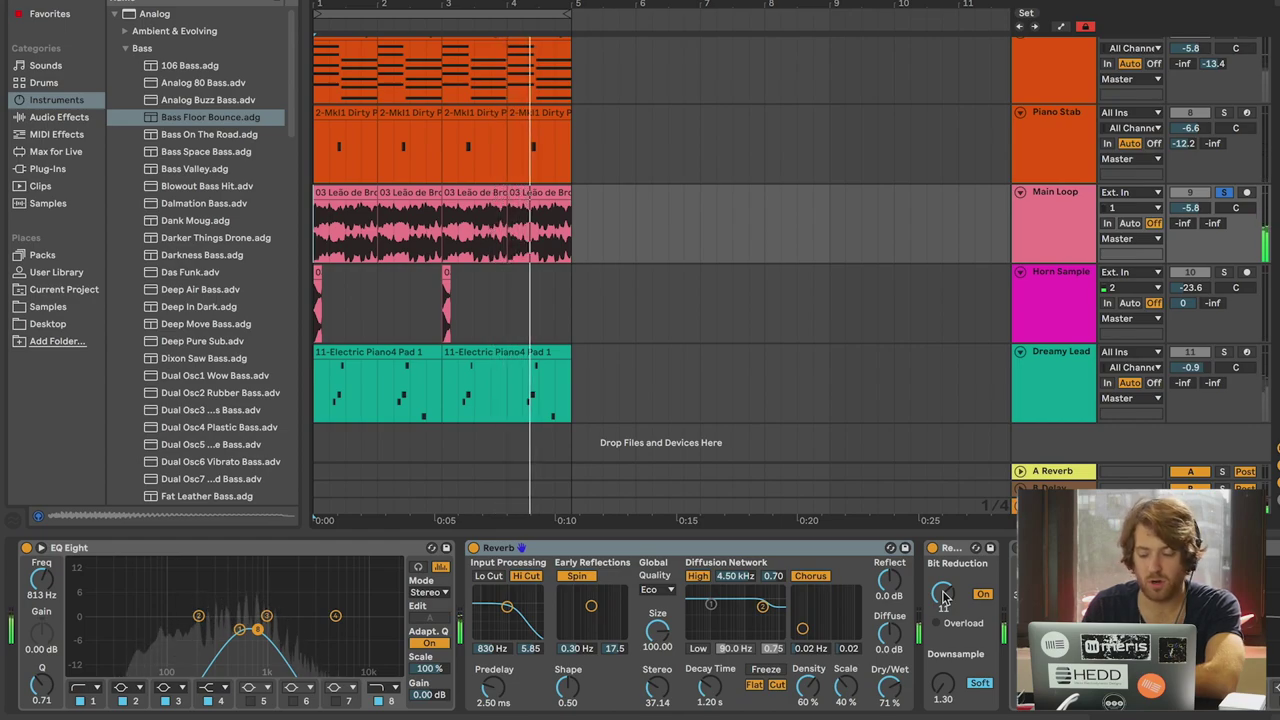
drag(944, 596, 944, 630)
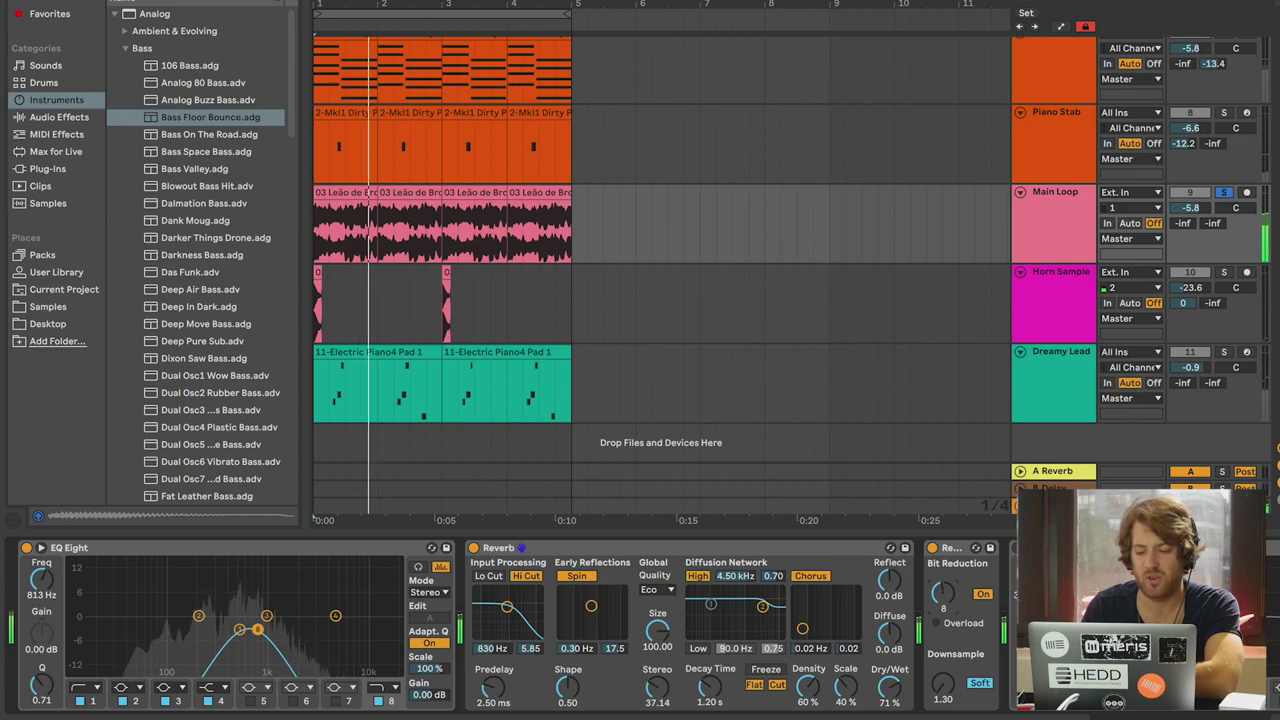
drag(944, 596, 944, 585)
click(932, 548)
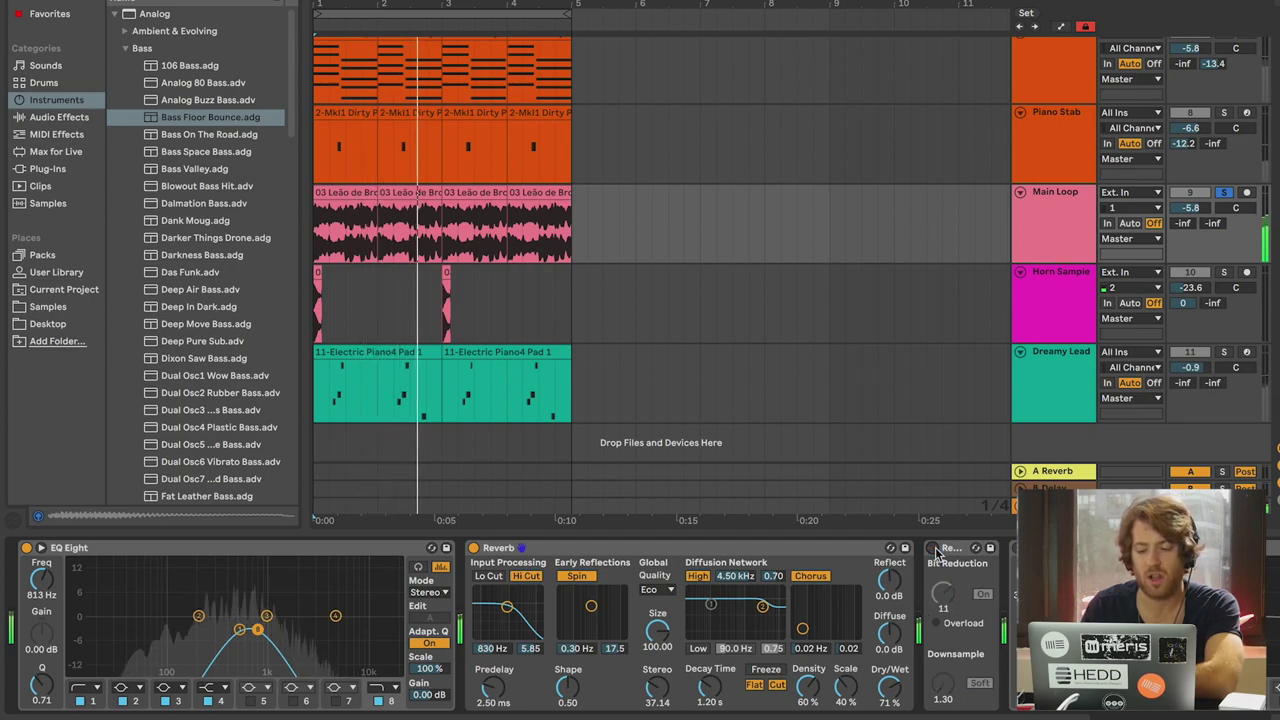
click(933, 548)
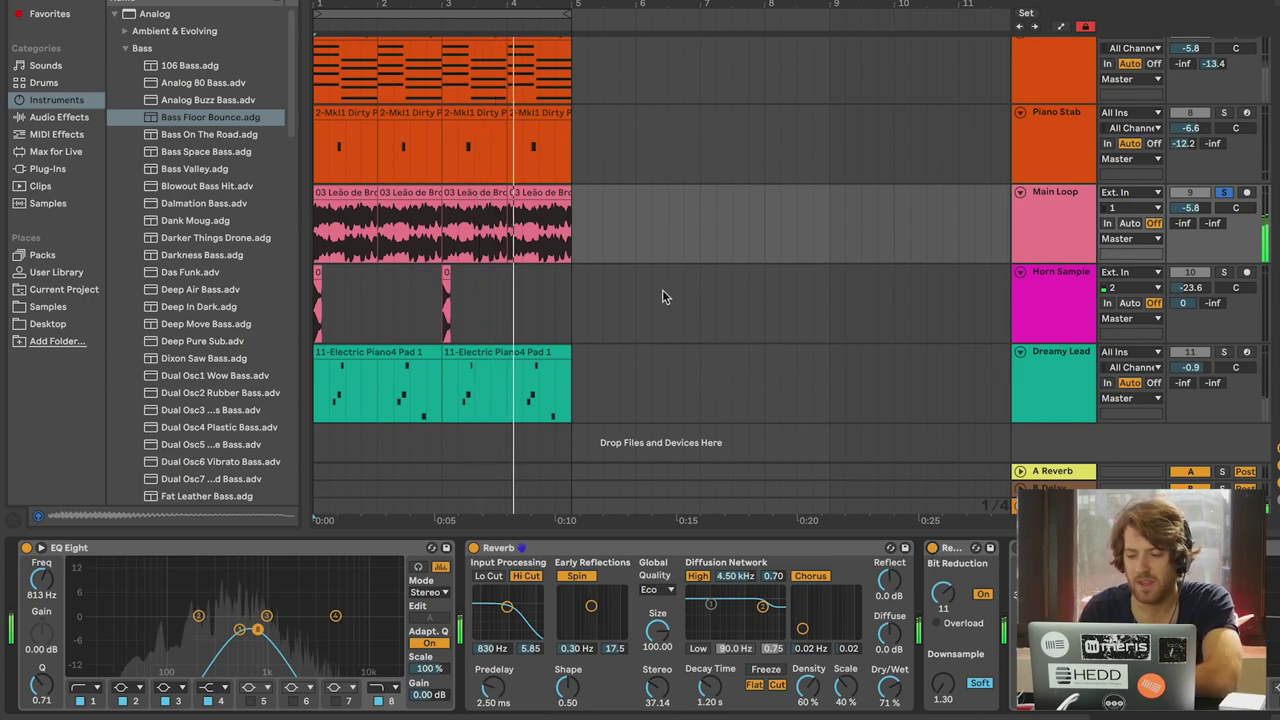
Step: Enable the final EQ Eight in the chain and stop playback
scroll(662, 291, right, 3)
scroll(1006, 548, right, 5)
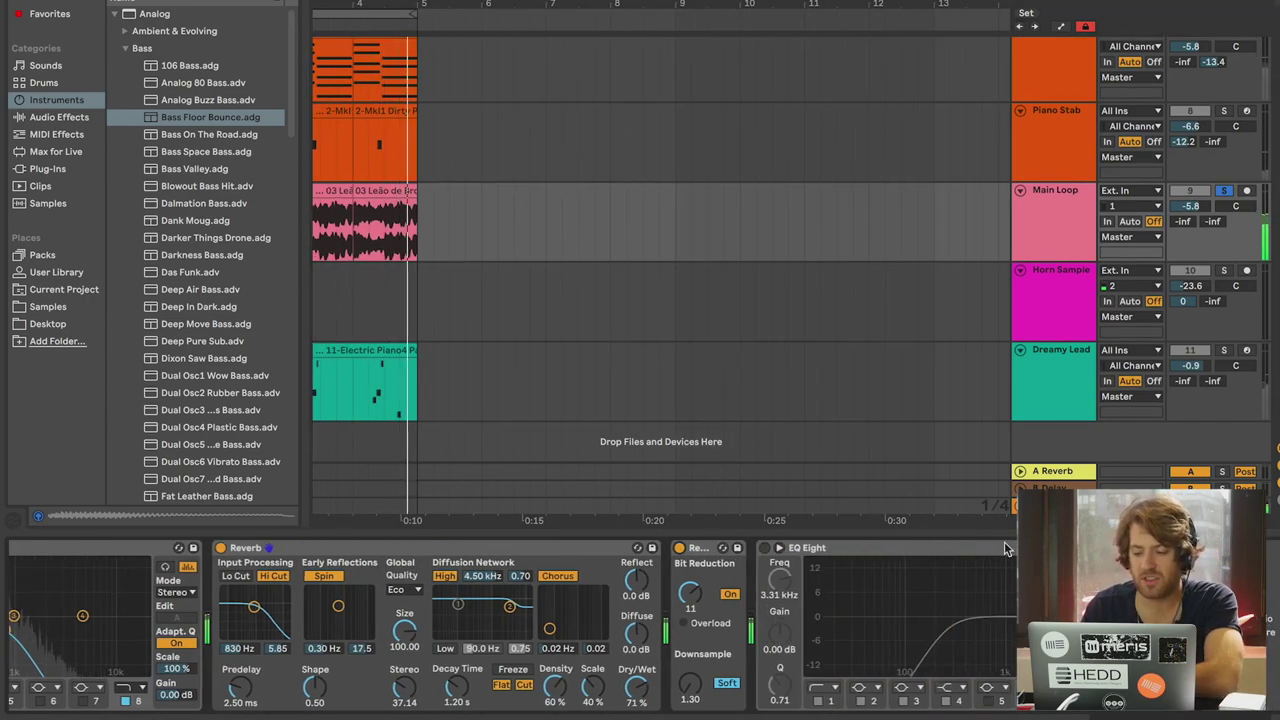
scroll(792, 318, left, 3)
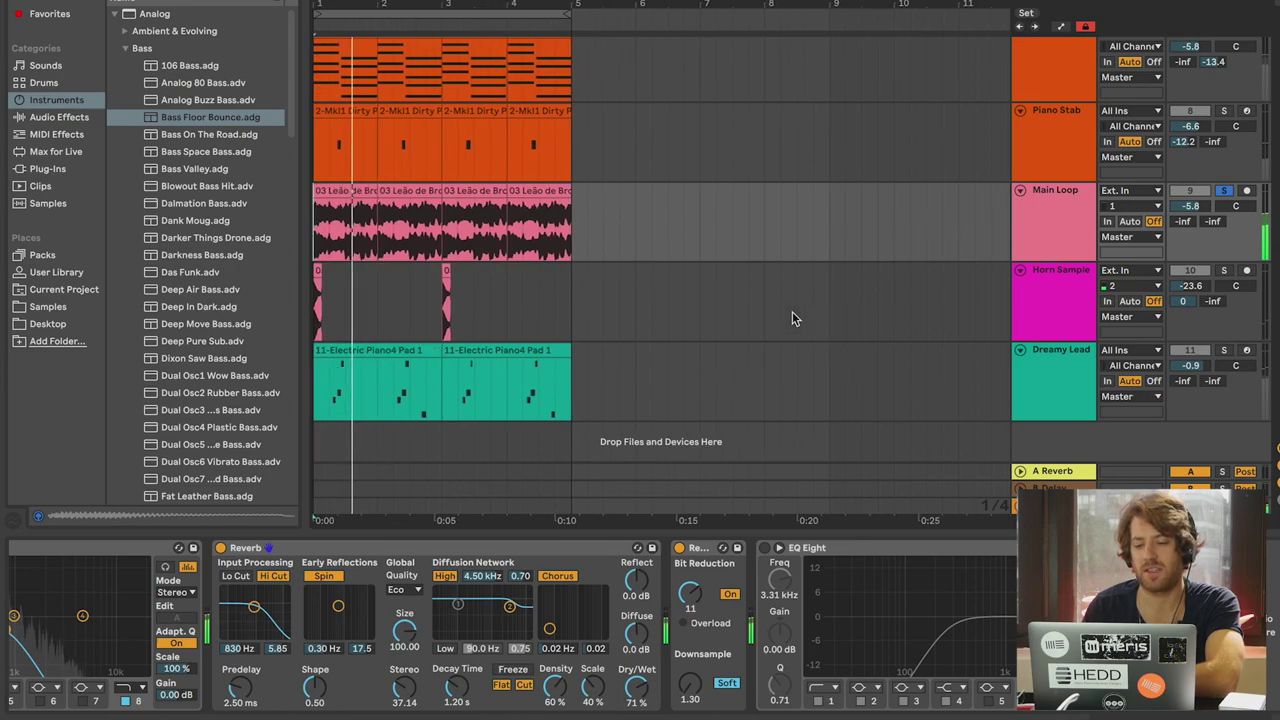
click(766, 548)
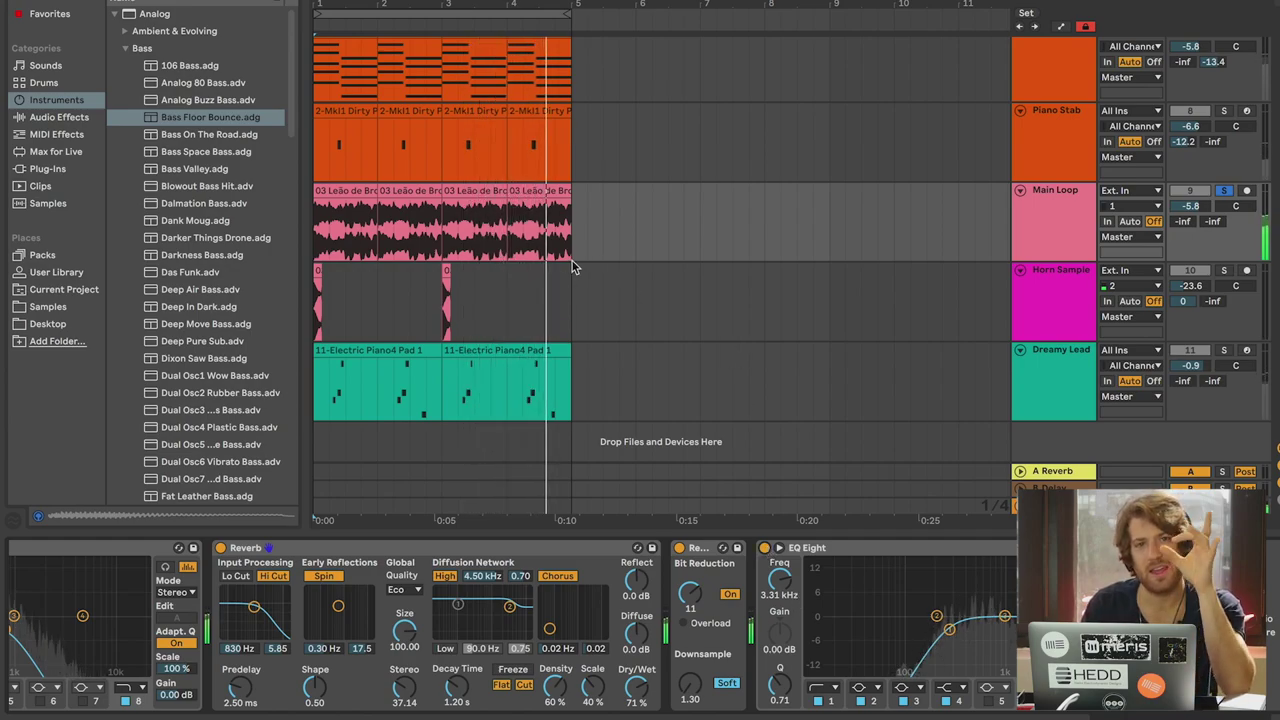
key(space)
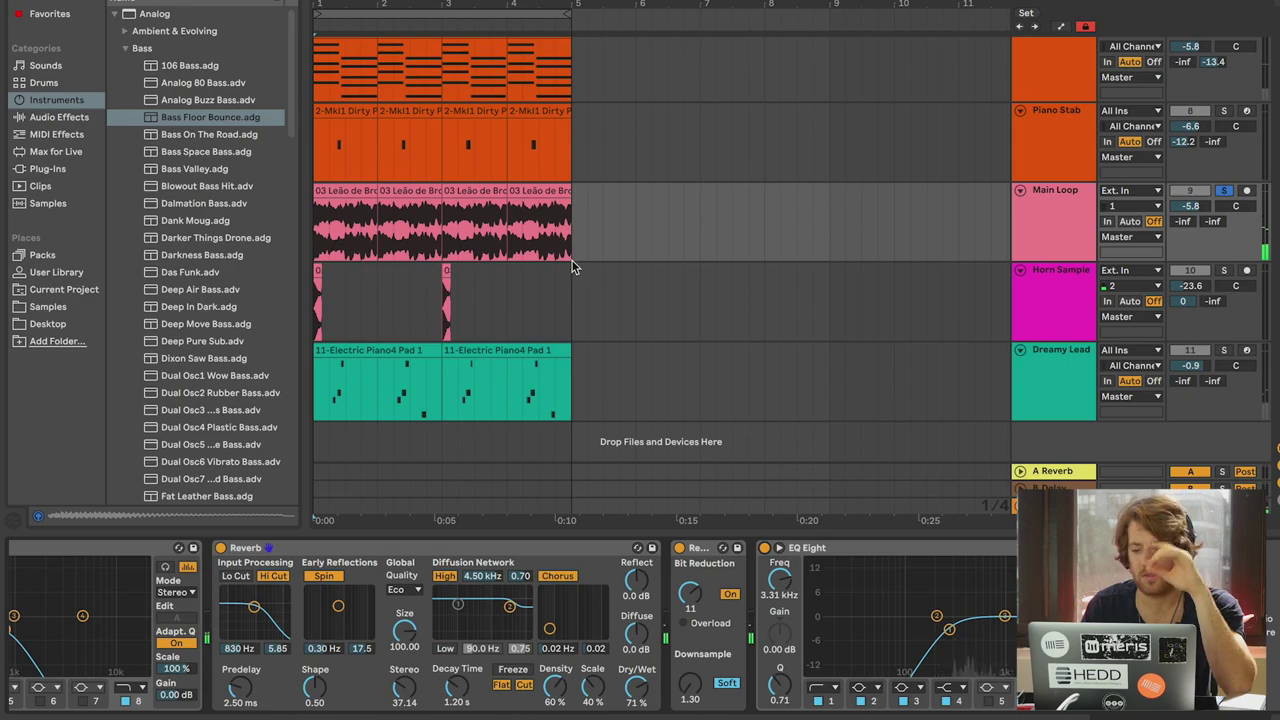
scroll(573, 267, up, 1)
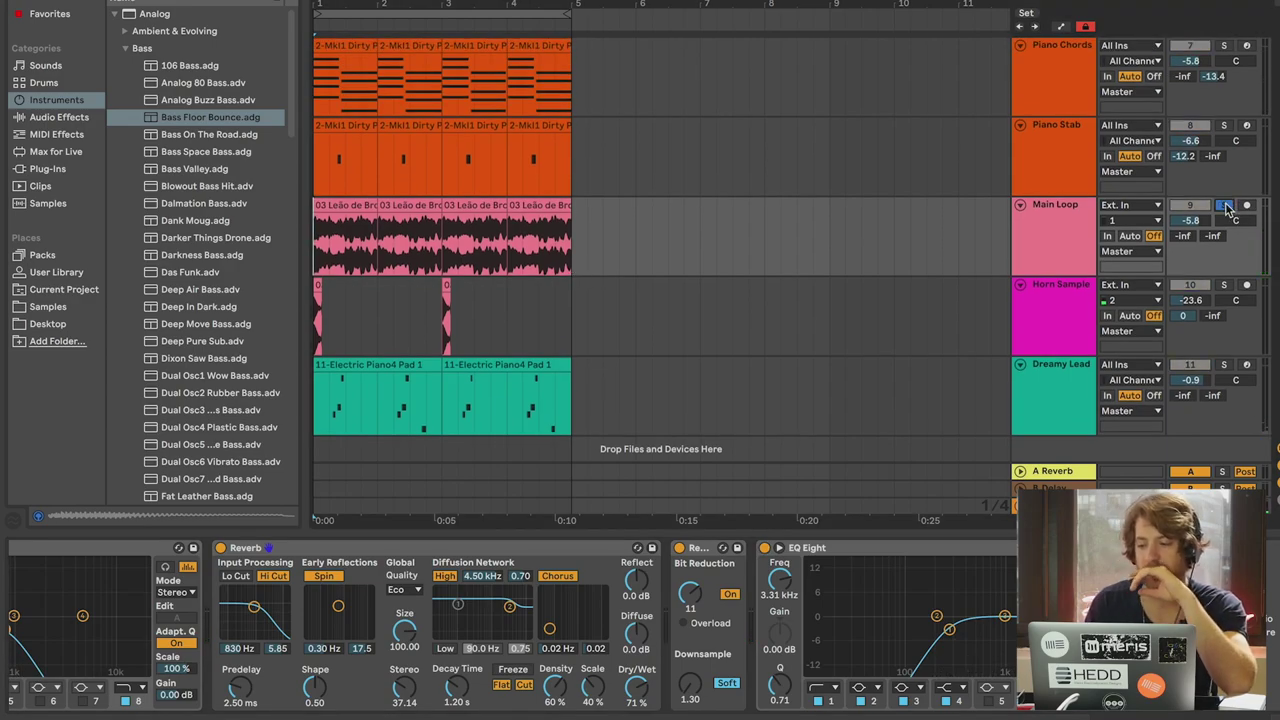
scroll(1222, 272, up, 5)
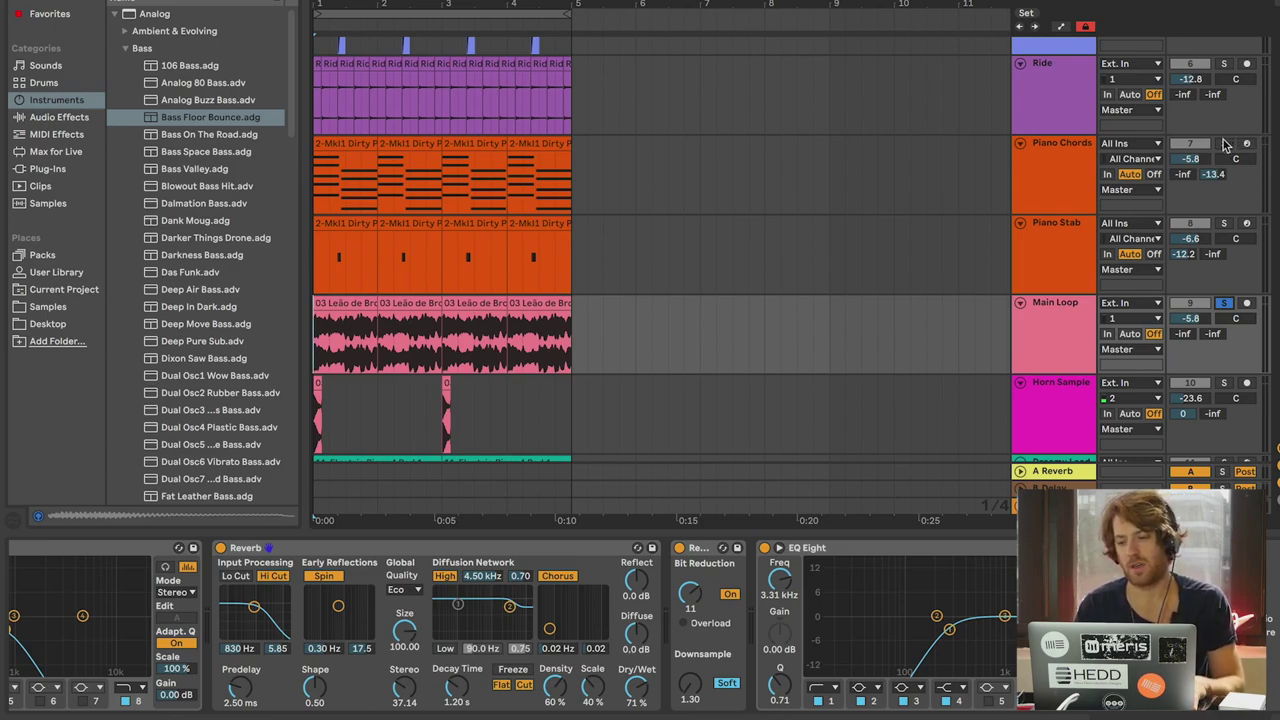
scroll(815, 181, up, 2)
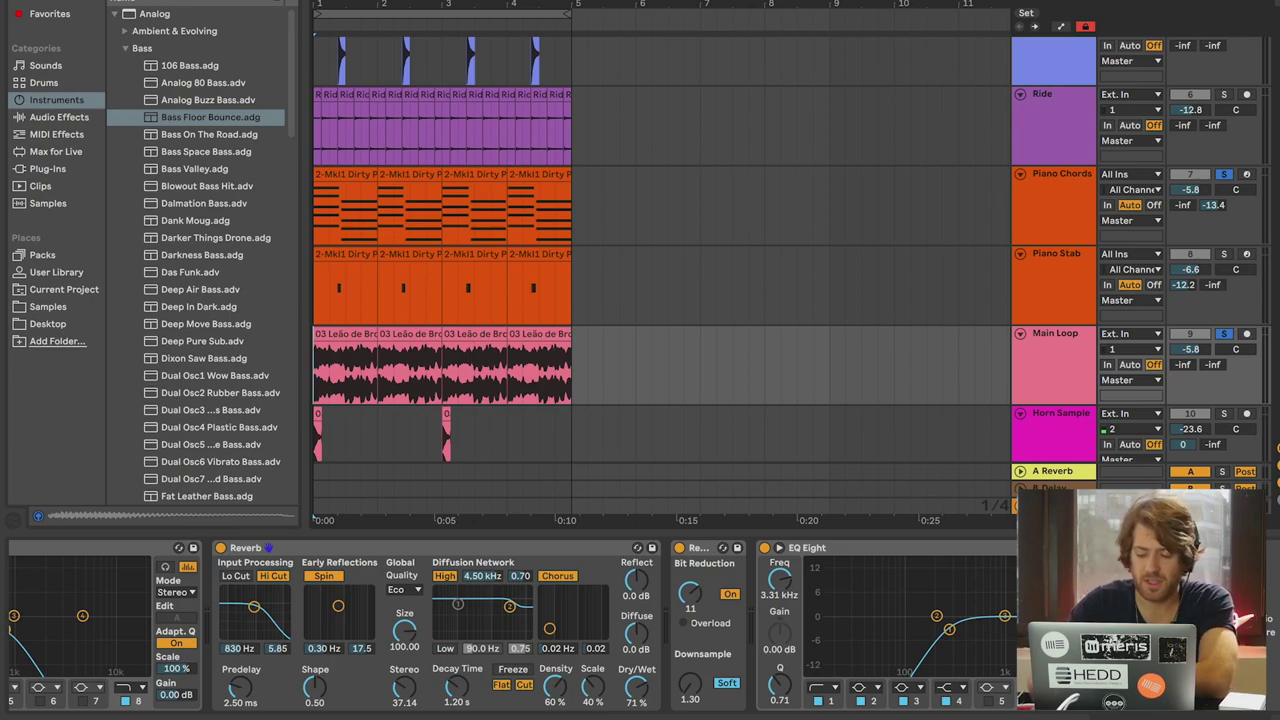
key(XF86MonBrightnessUp)
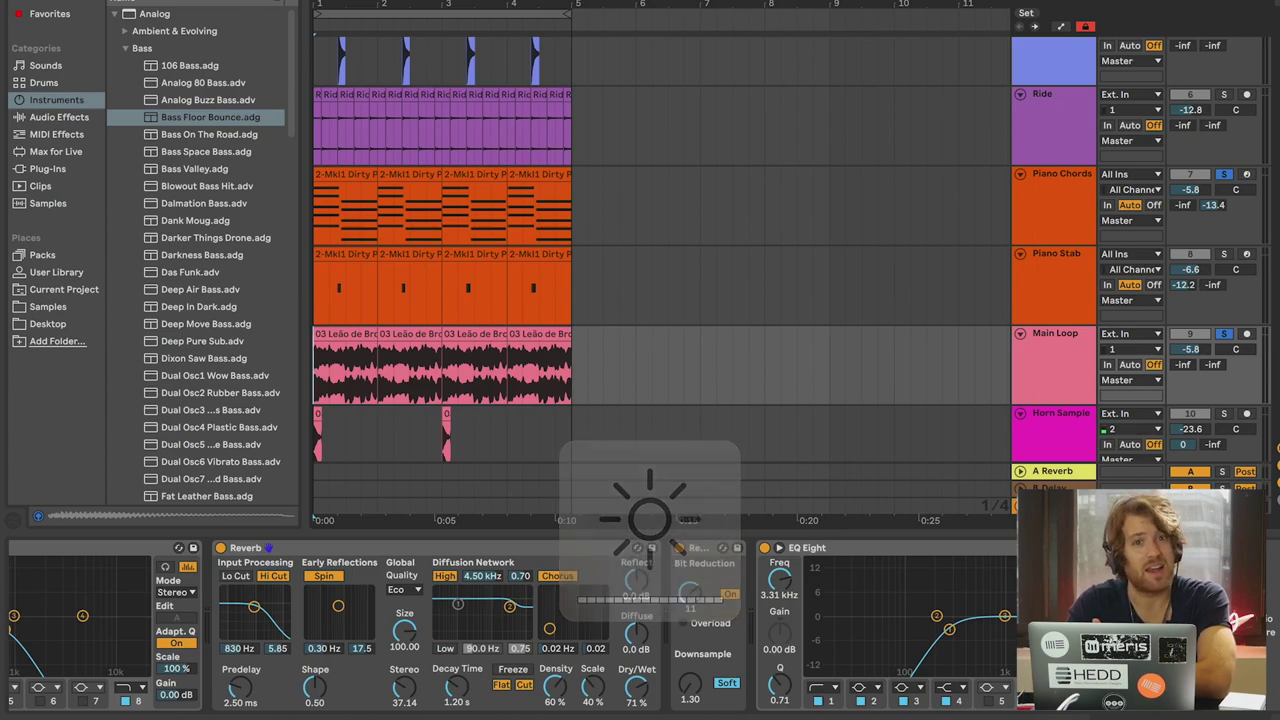
double_click(339, 174)
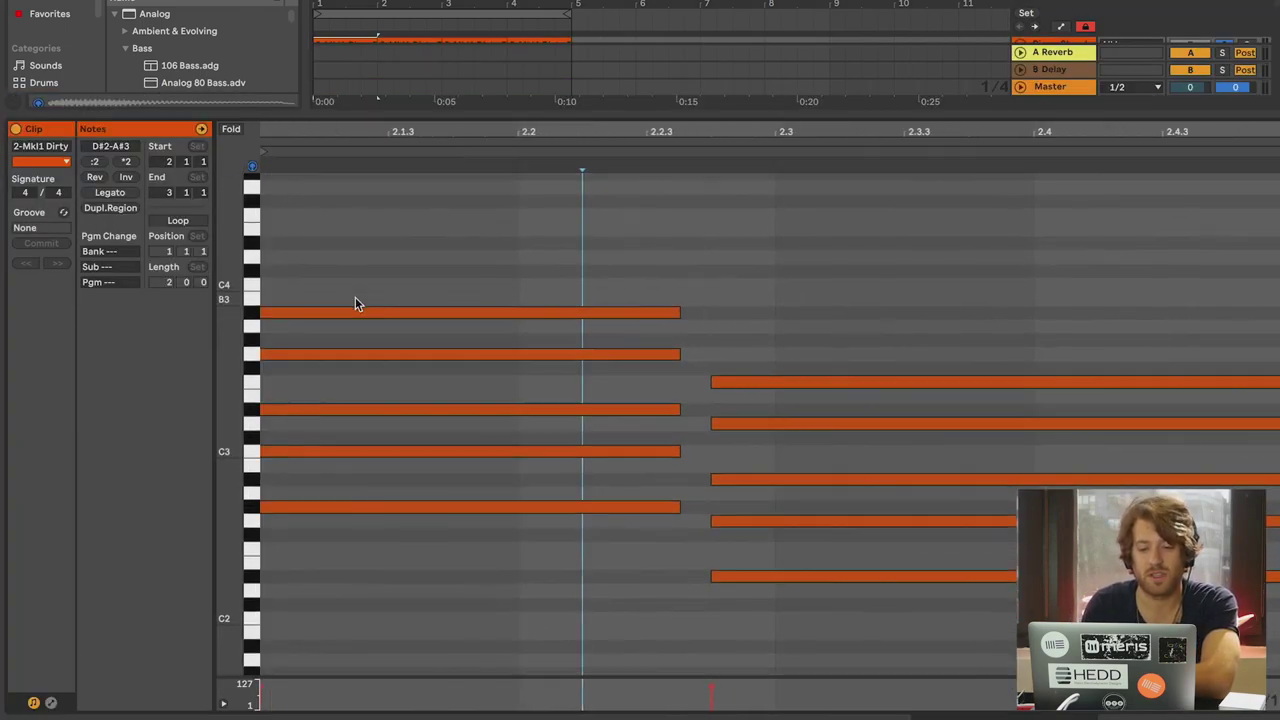
Step: Audition the Piano Chords clip, select its A#3 then F3 notes, and close the note editor
scroll(355, 303, left, 1)
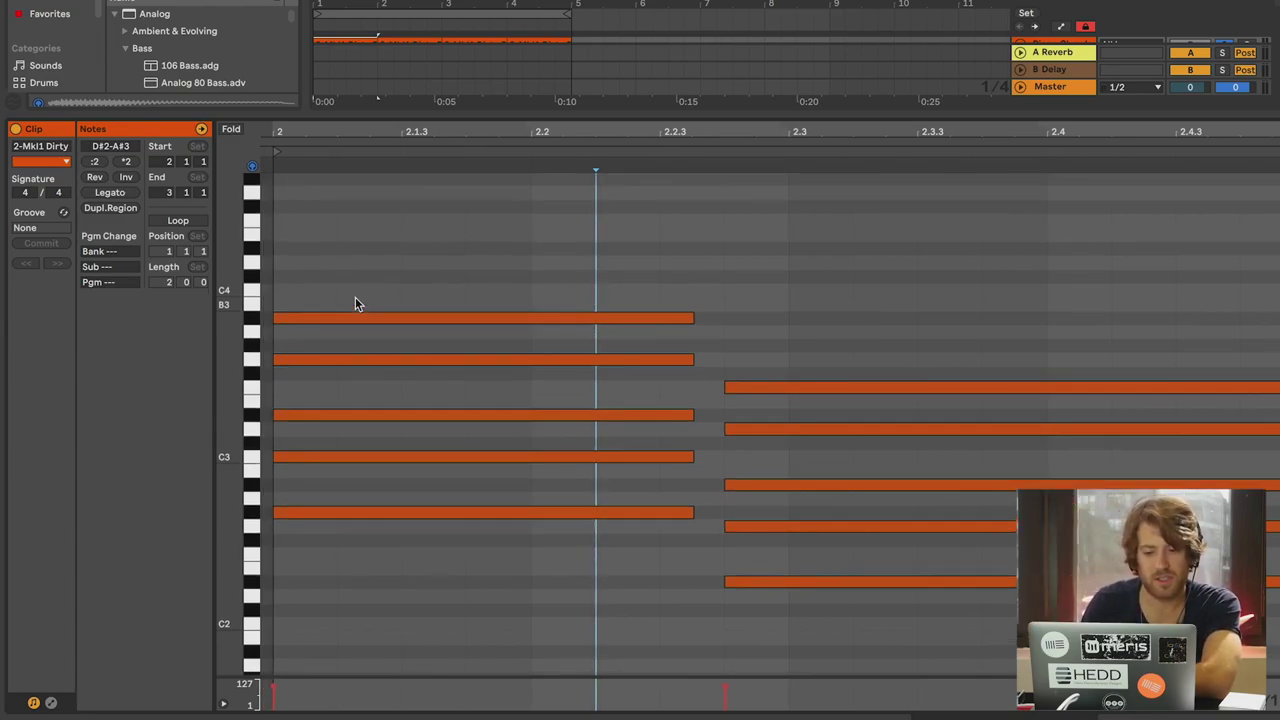
key(space)
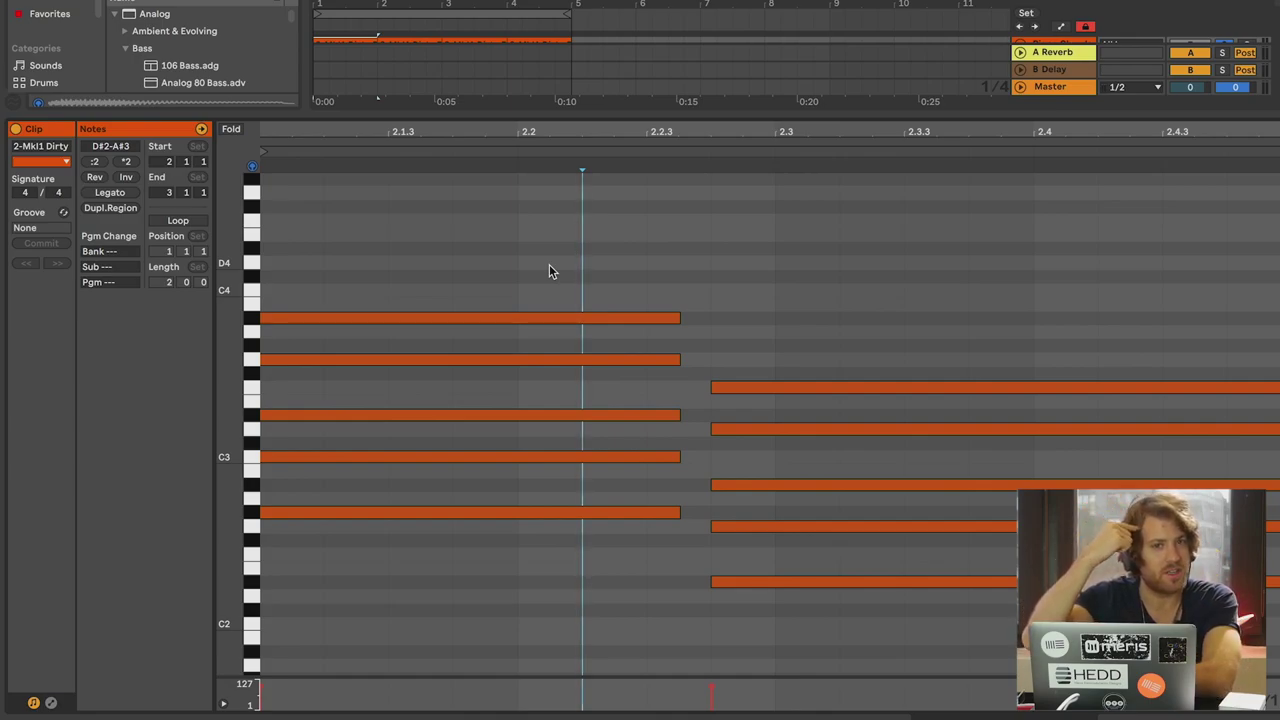
drag(535, 259, 500, 325)
drag(831, 359, 806, 398)
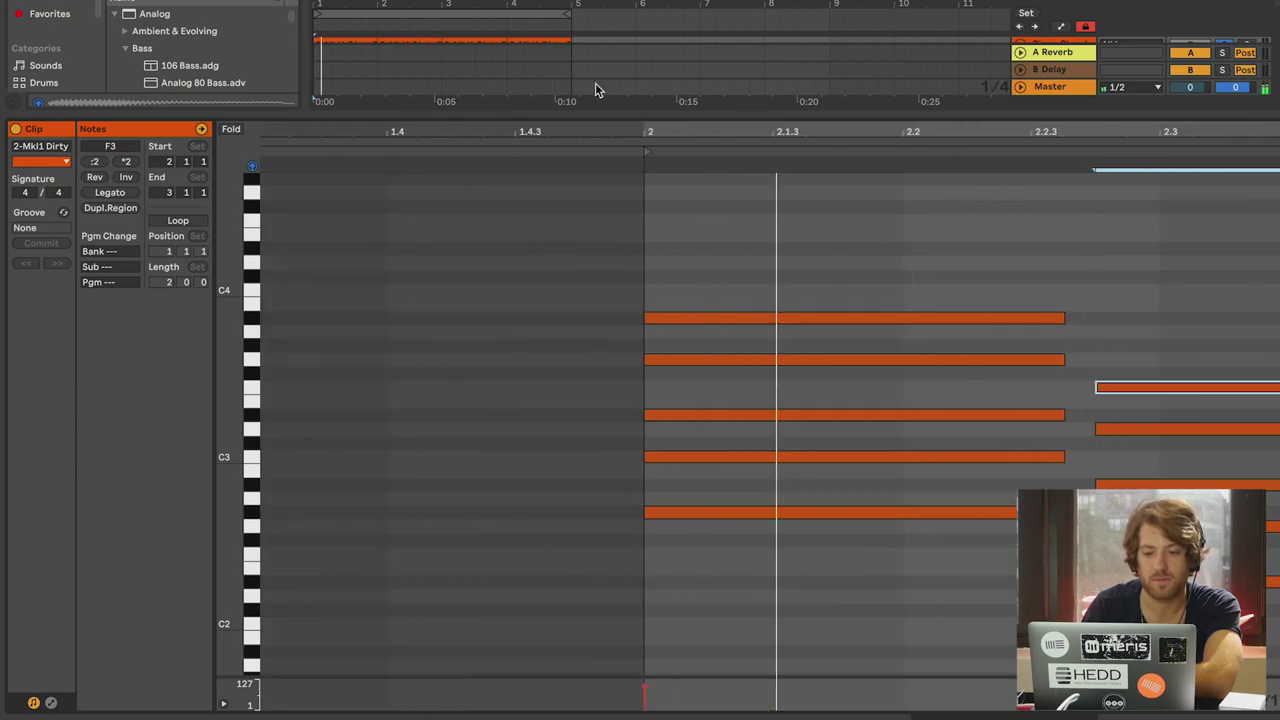
key(ctrl+alt+l)
Step: Select the Piano Chords track and show its device chain
scroll(734, 337, up, 1)
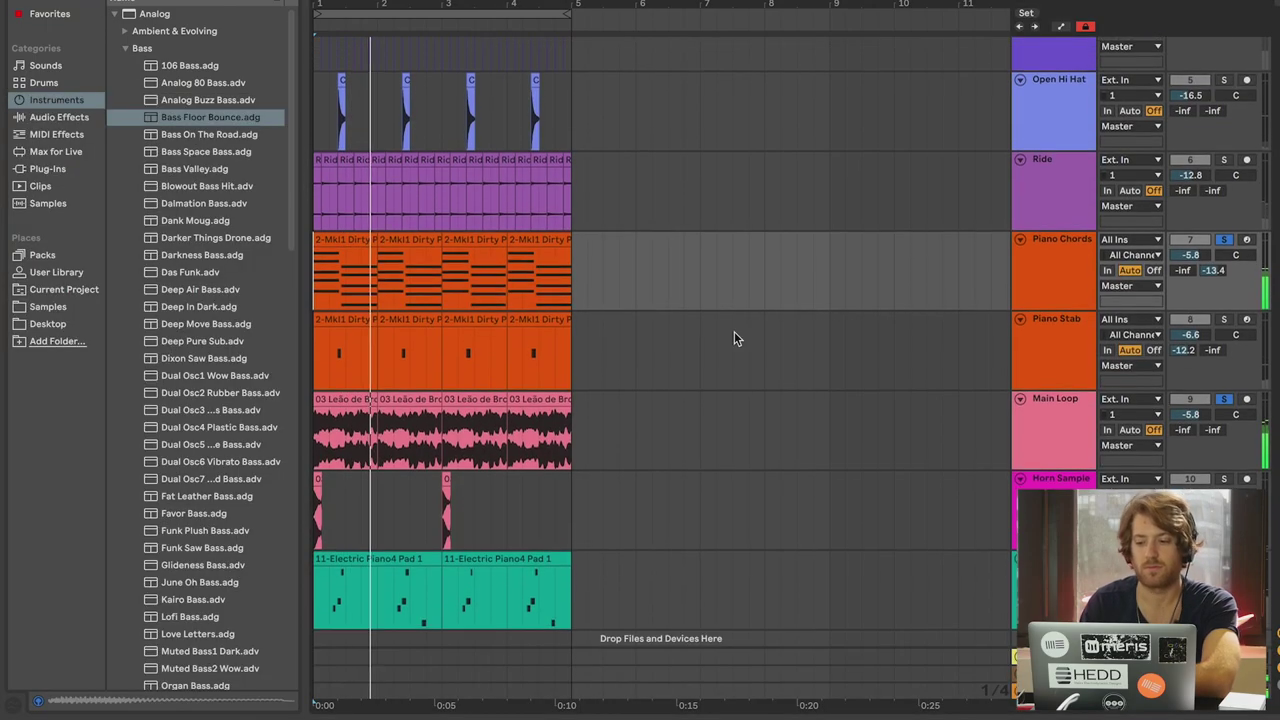
click(658, 310)
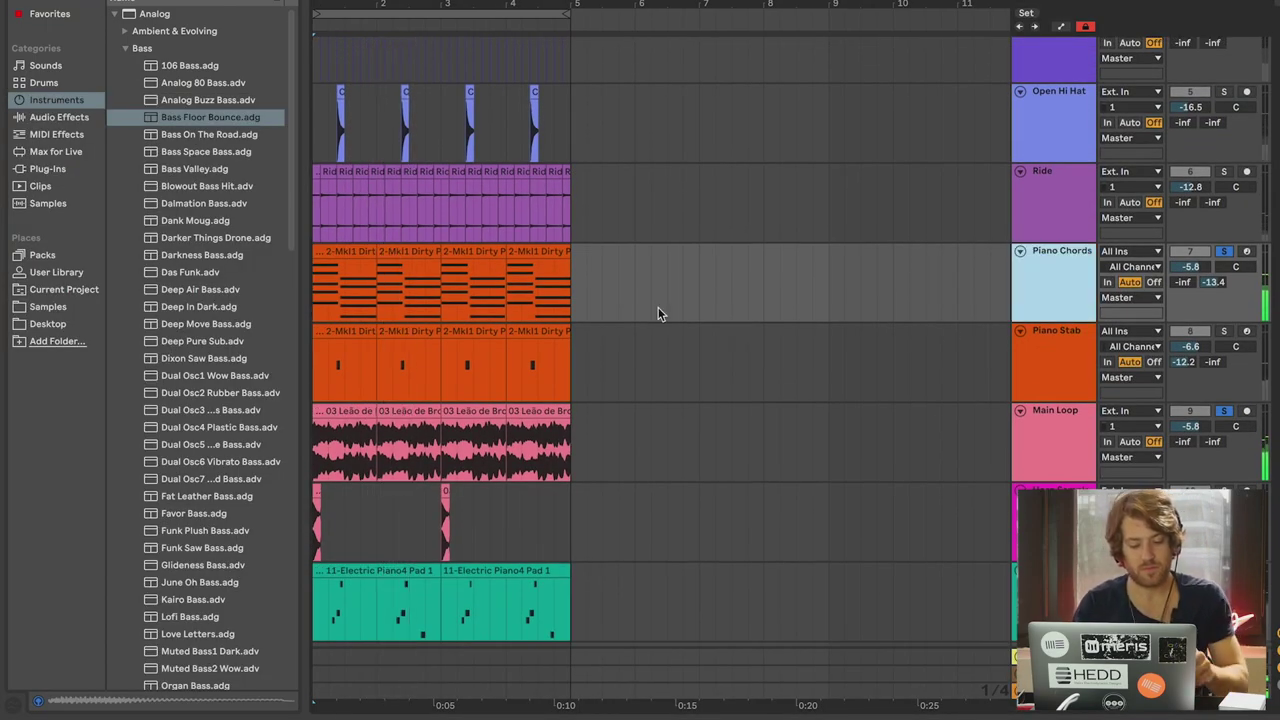
key(ctrl+alt+l)
click(1076, 287)
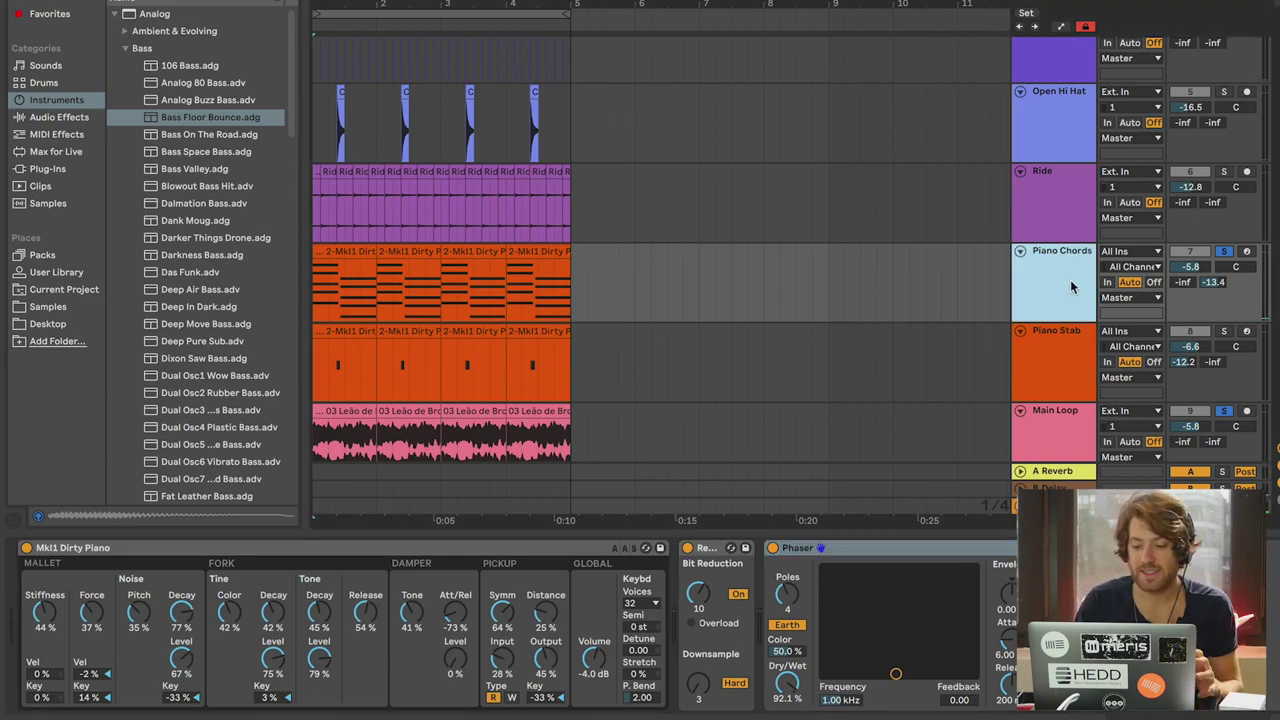
Step: Bypass the piano's Redux and Phaser, unsolo Main Loop, audition, then re-enable Redux
click(687, 549)
click(773, 549)
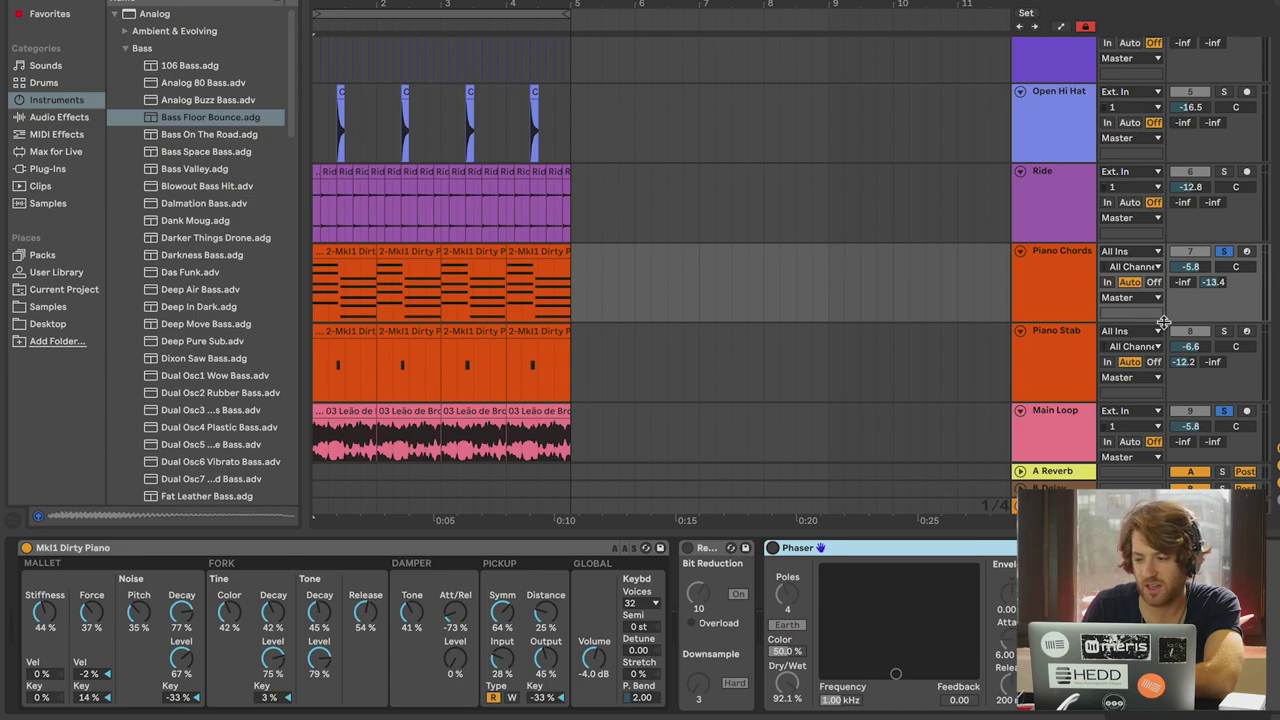
click(1224, 412)
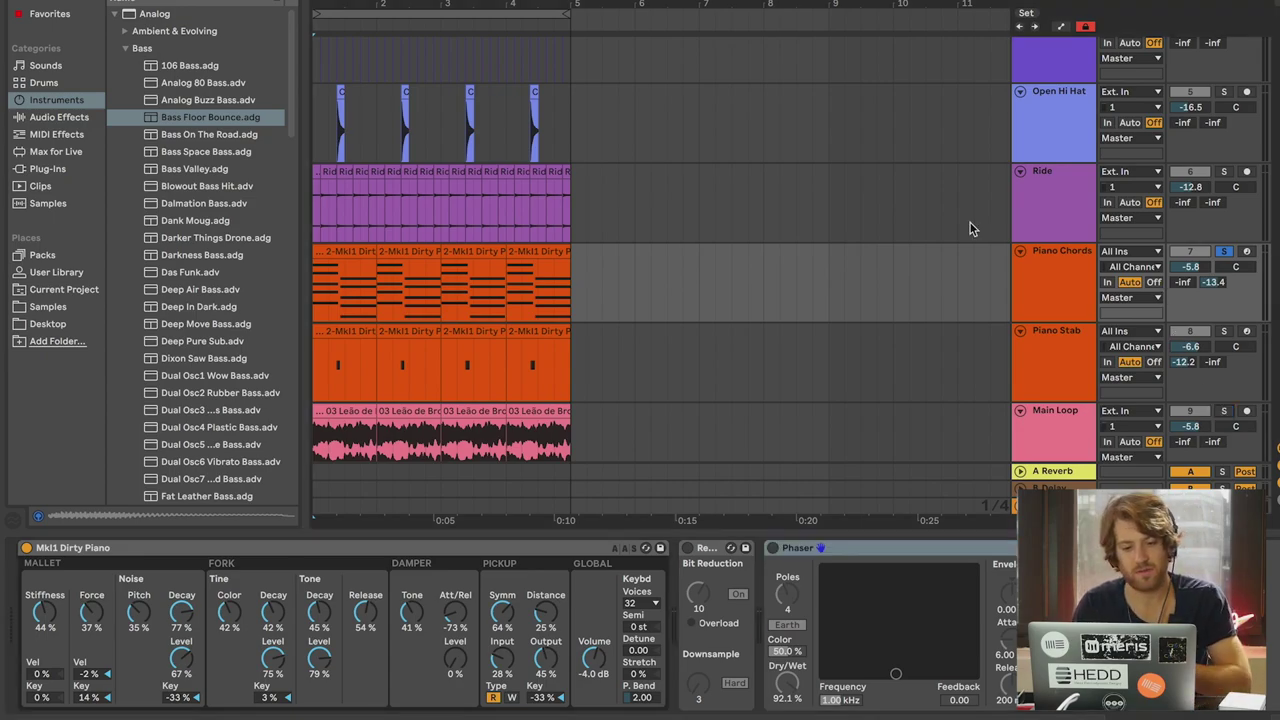
key(space)
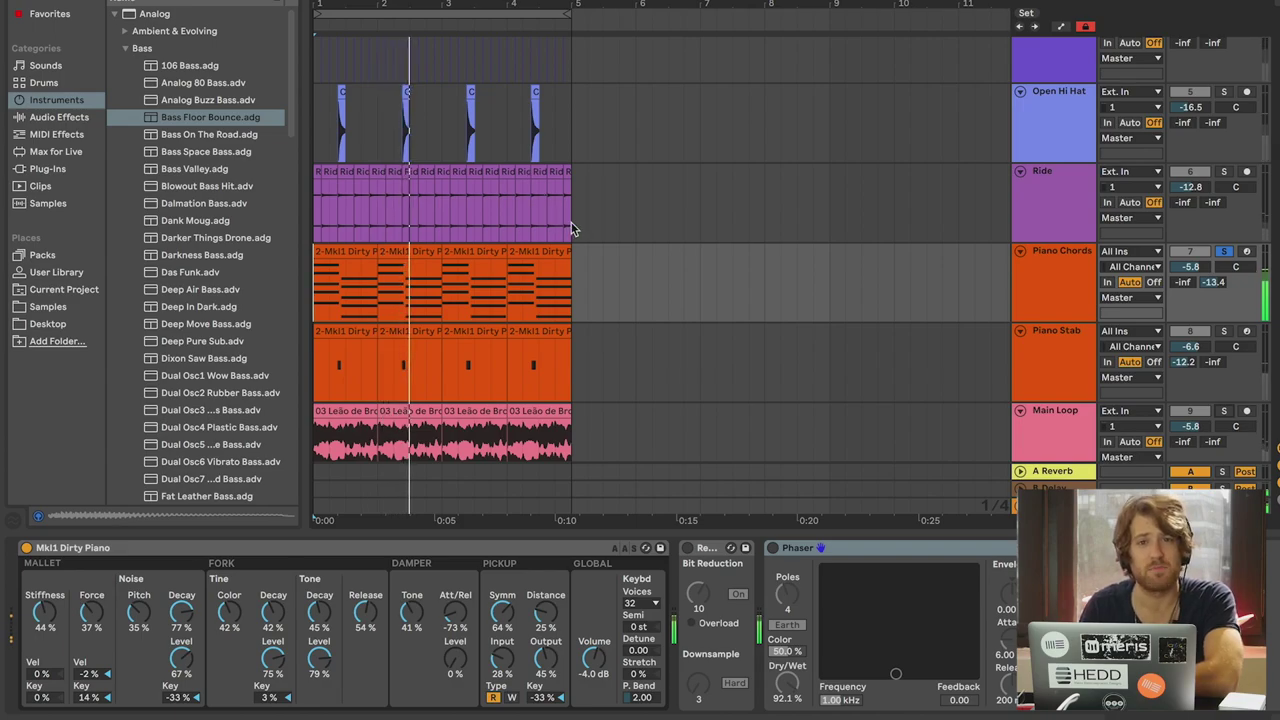
key(space)
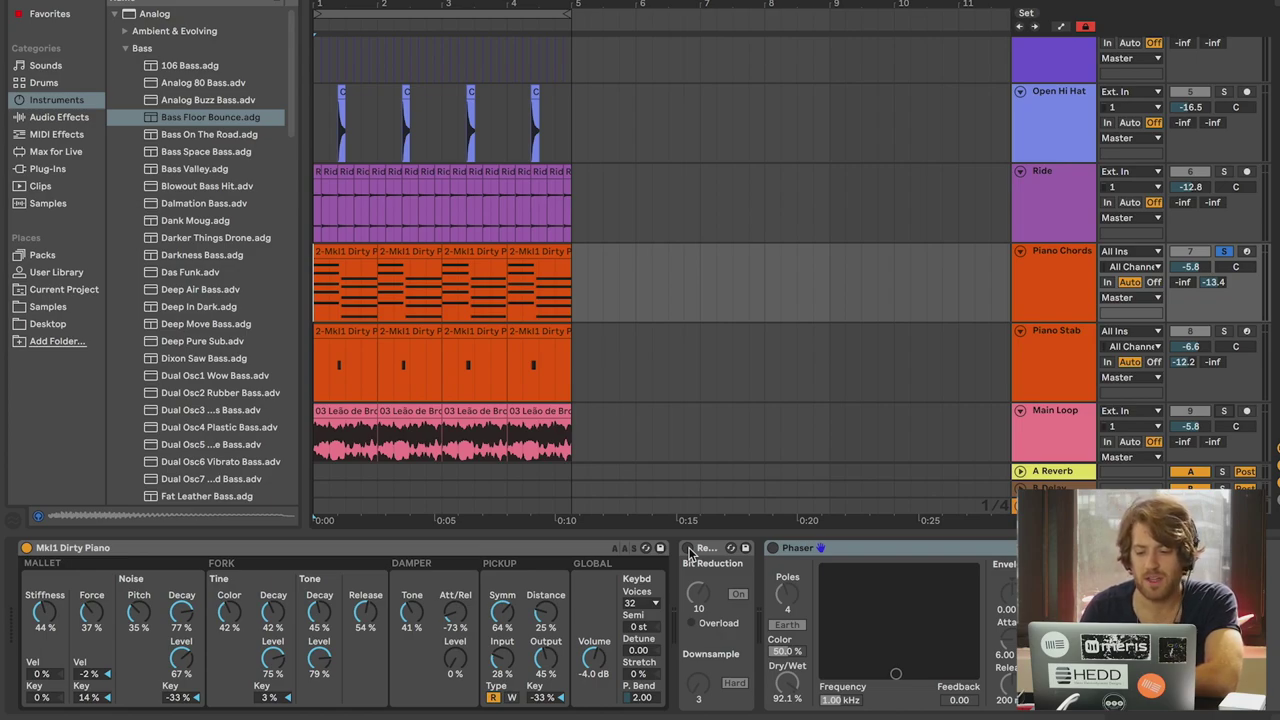
click(688, 549)
Step: Play the arrangement and switch the Piano Chords' Phaser back on
key(space)
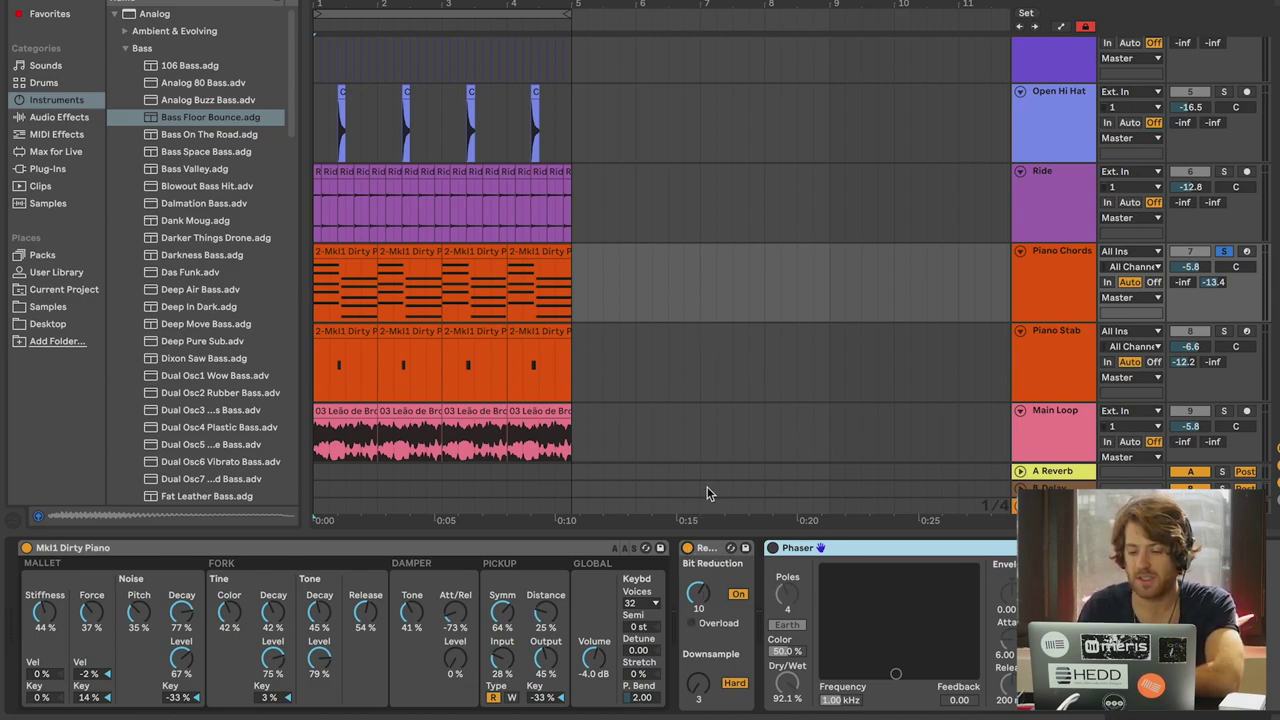
key(space)
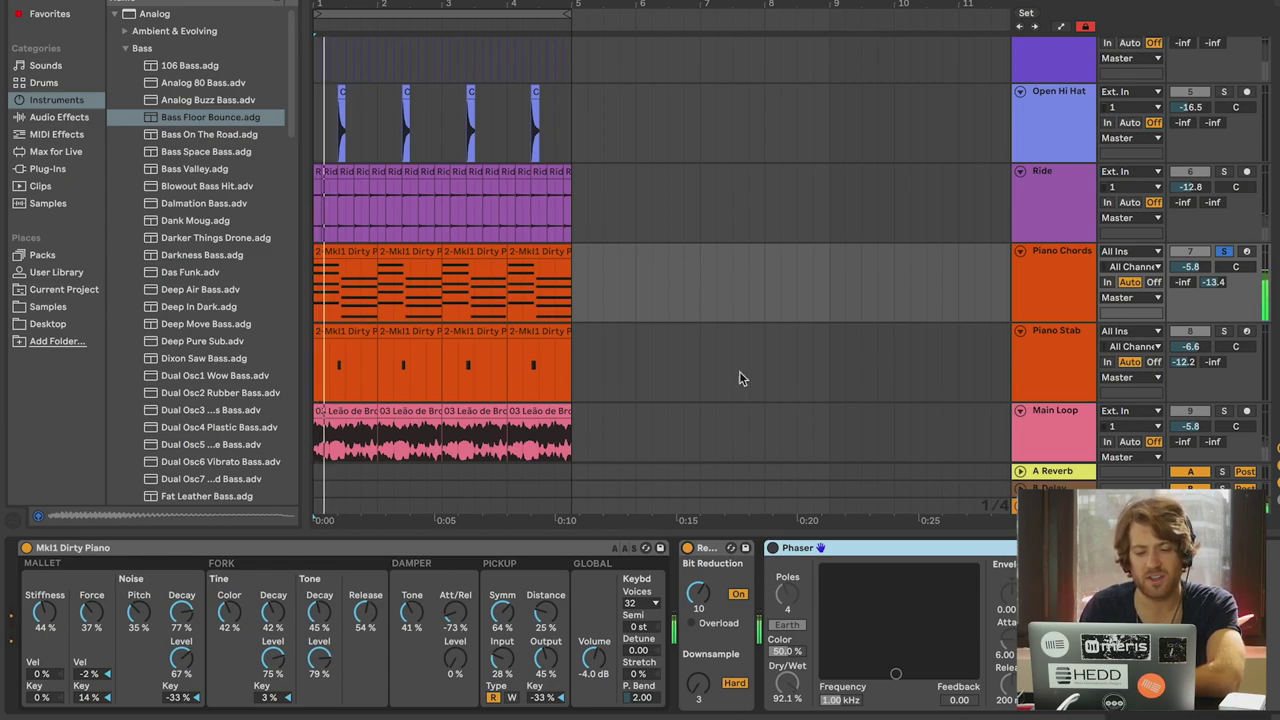
click(773, 548)
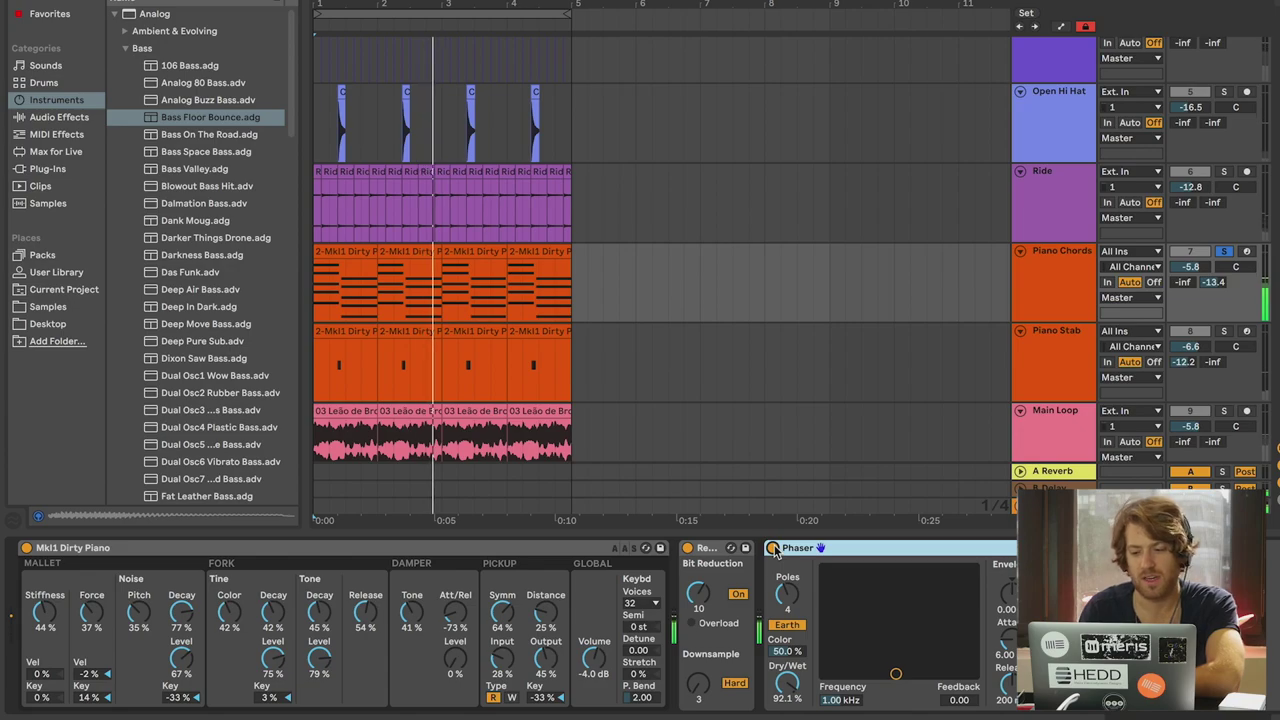
Step: Solo the Main Loop track so it plays together with Piano Chords
scroll(779, 332, down, 3)
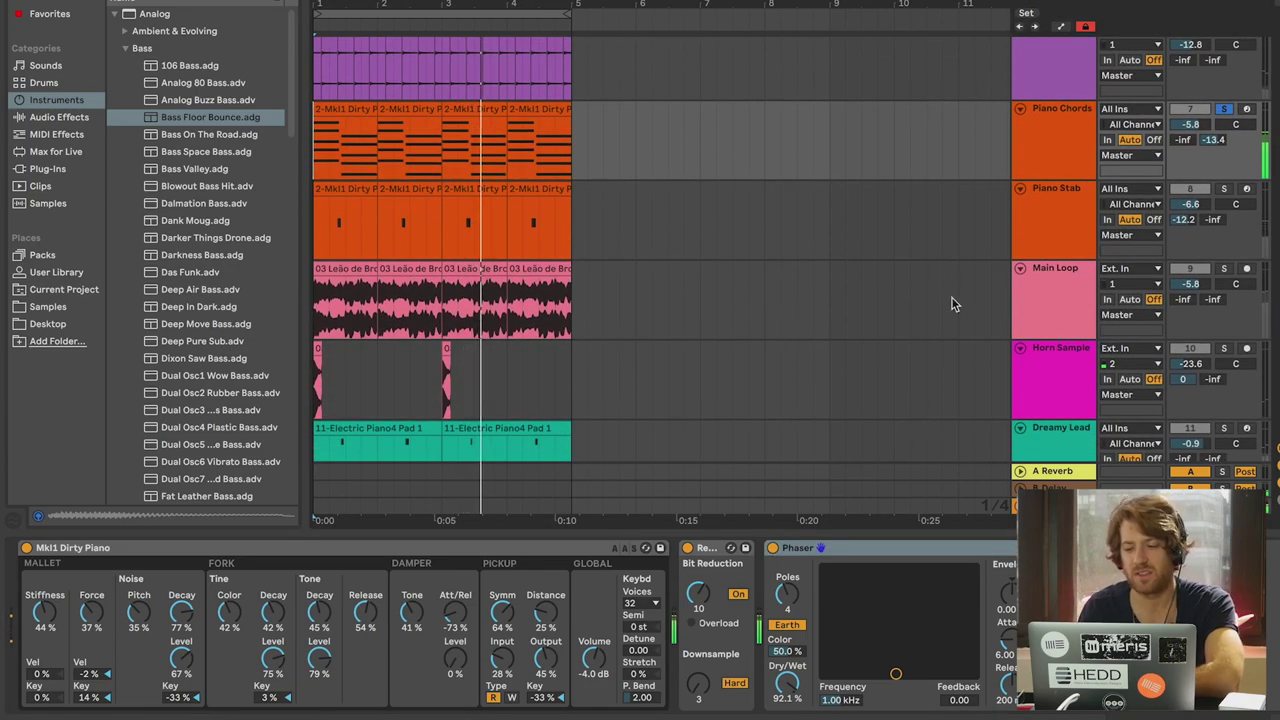
scroll(950, 294, down, 2)
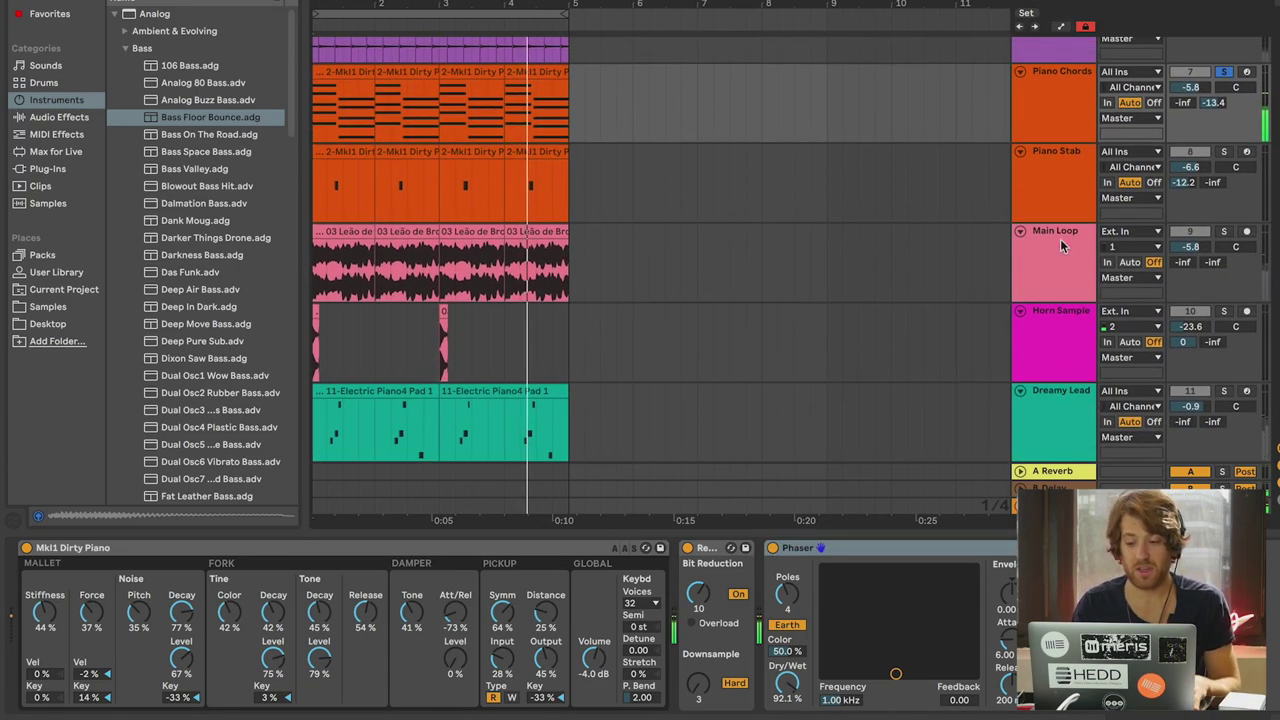
click(1224, 232)
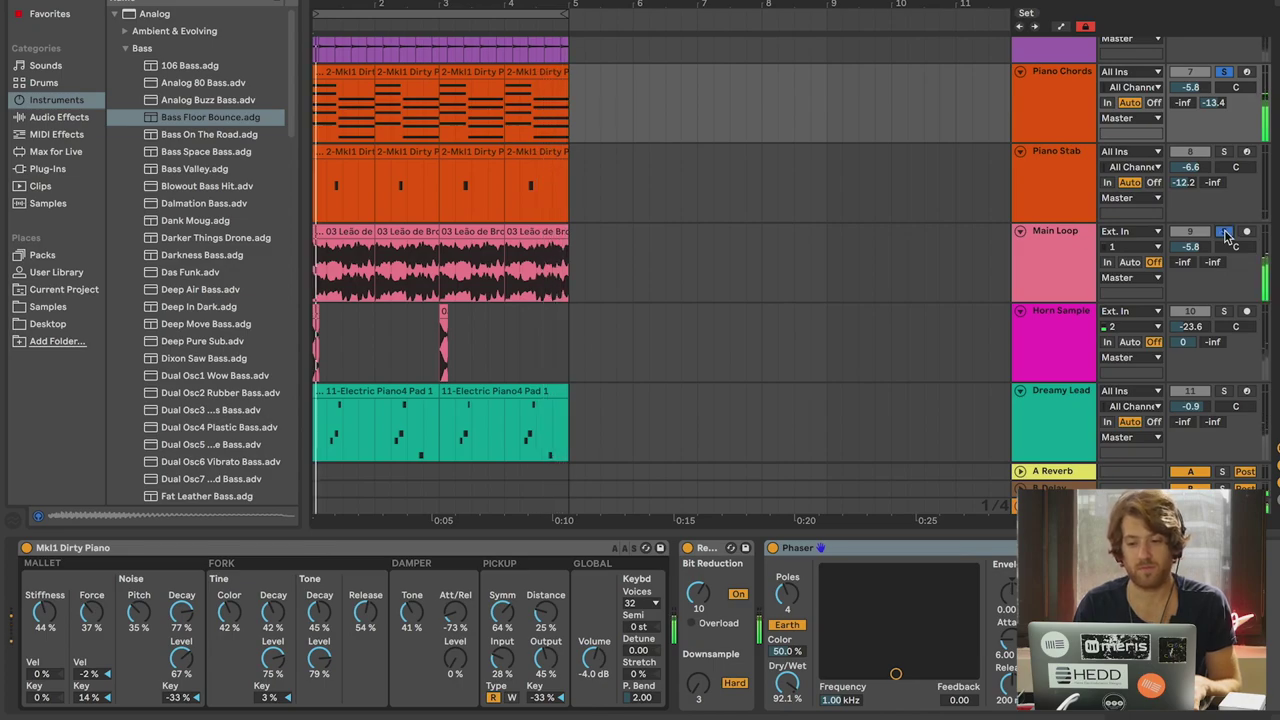
scroll(959, 160, up, 2)
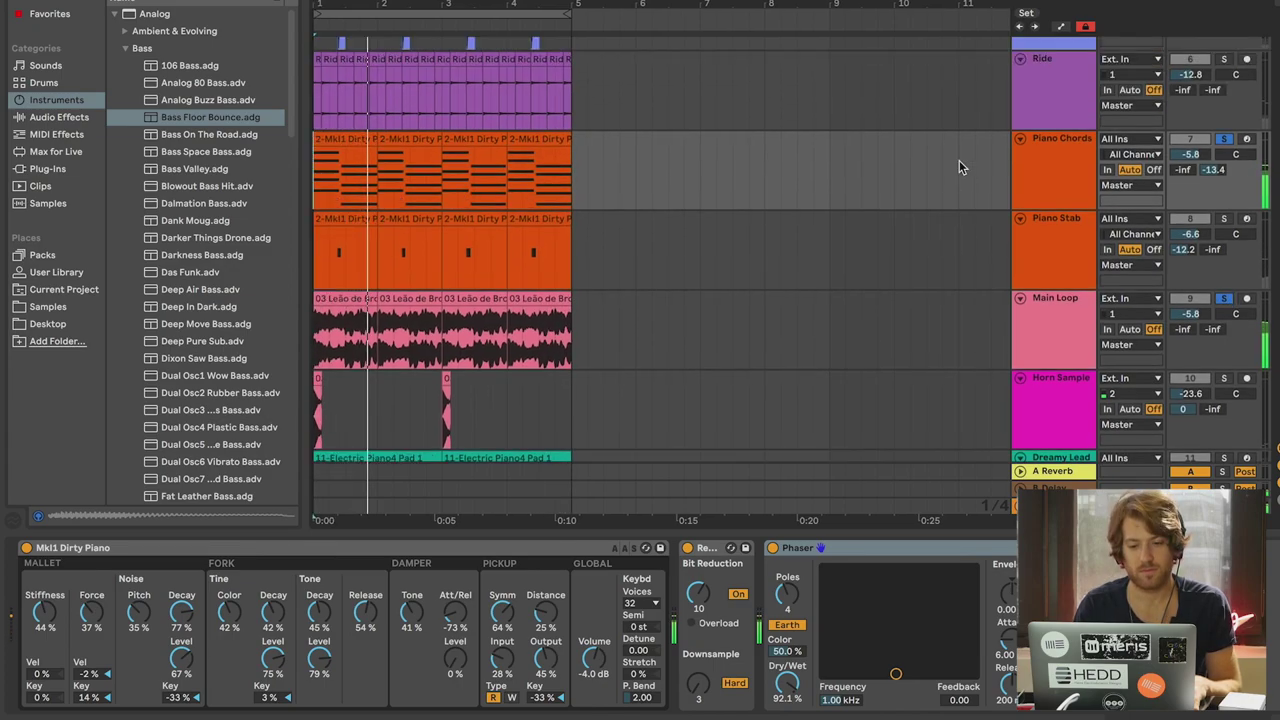
scroll(959, 167, up, 8)
scroll(959, 167, down, 10)
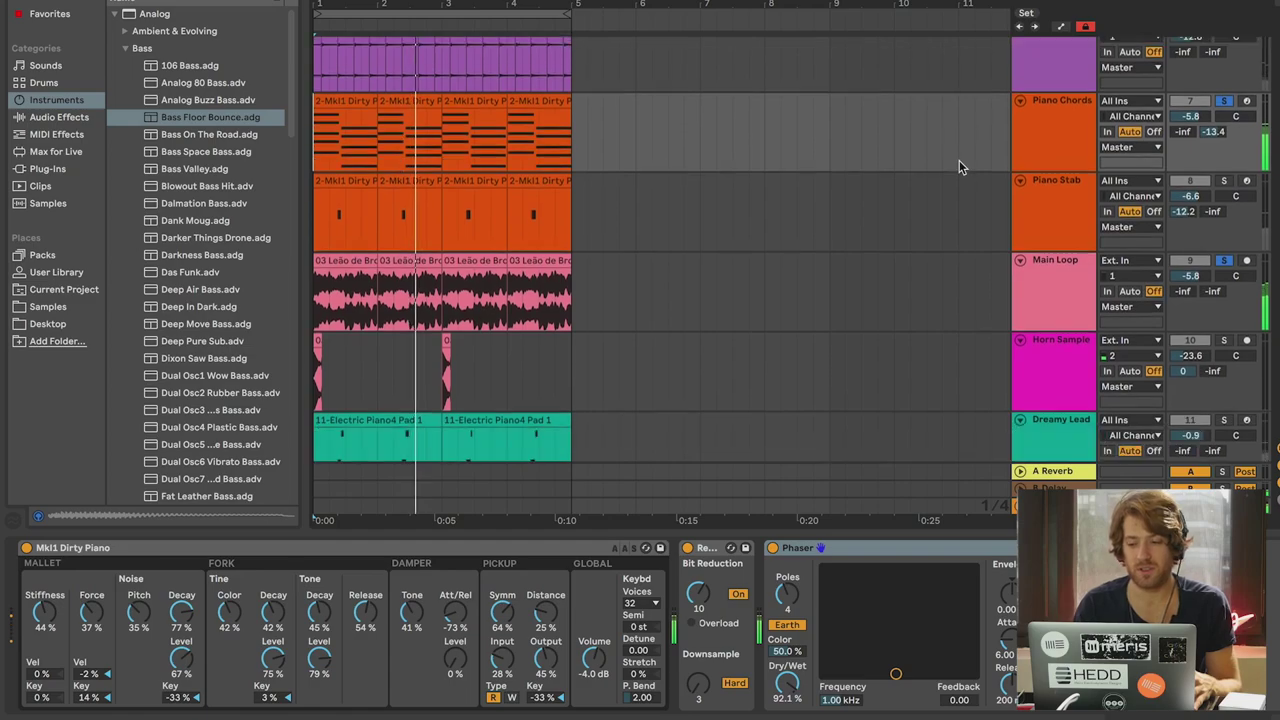
scroll(959, 162, down, 2)
scroll(959, 162, up, 1)
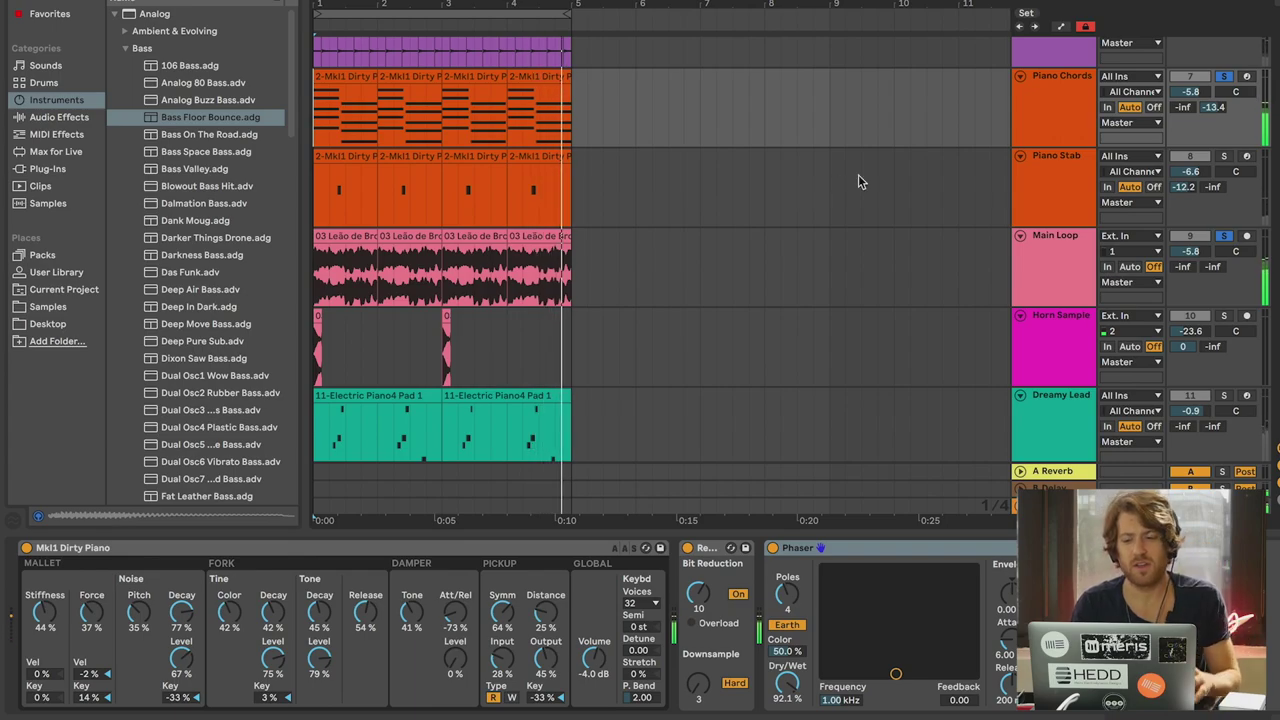
Step: Solo Piano Stab to view its Delay, stop playback, then bring up a track's EQ Eight
click(1052, 176)
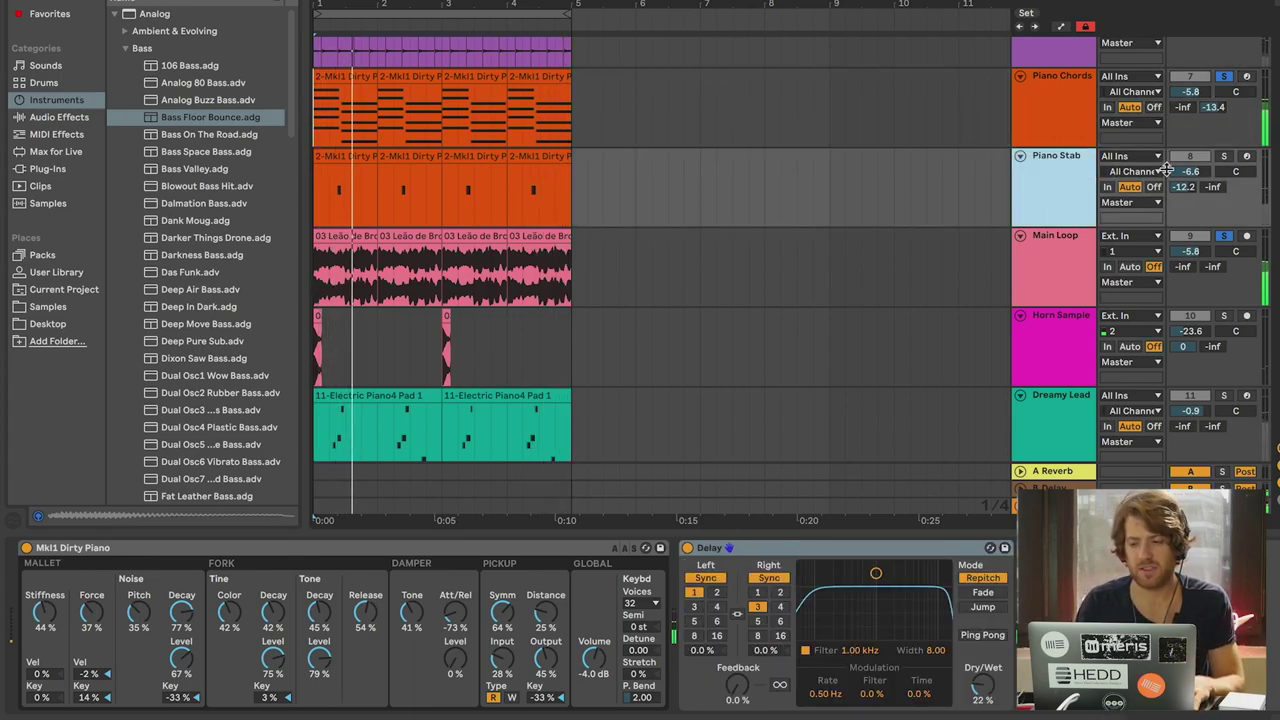
click(1223, 156)
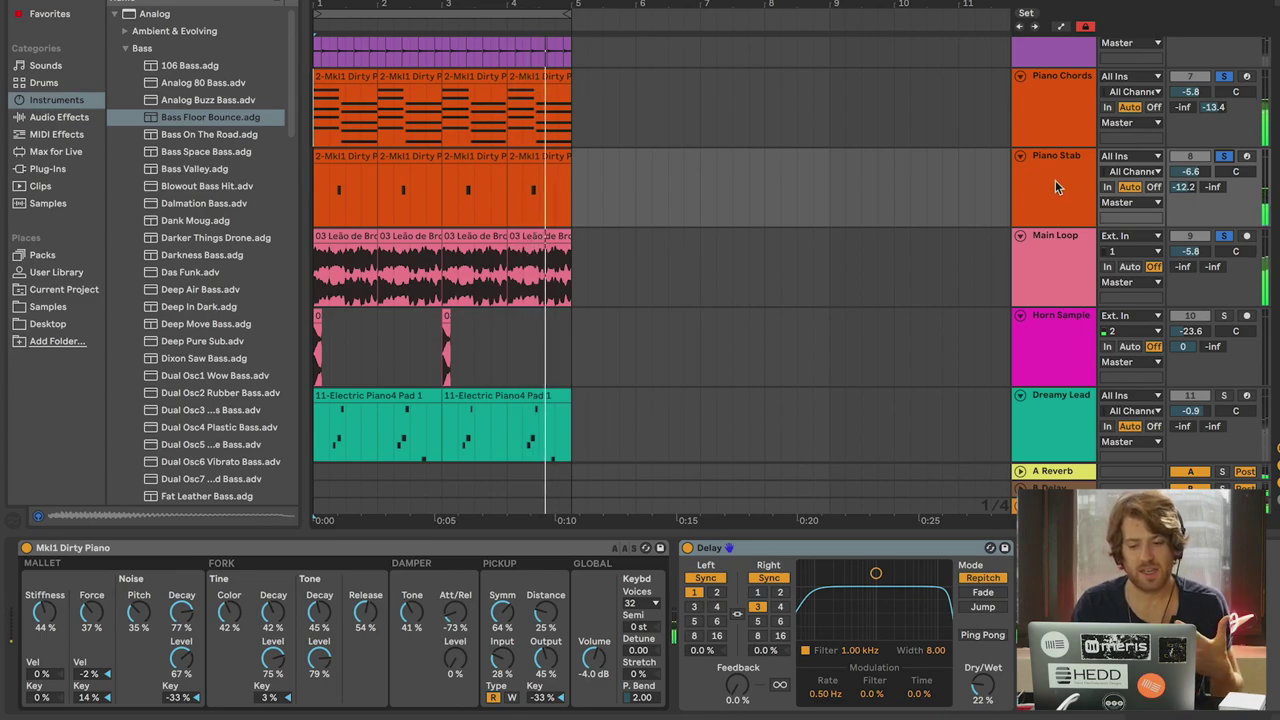
key(space)
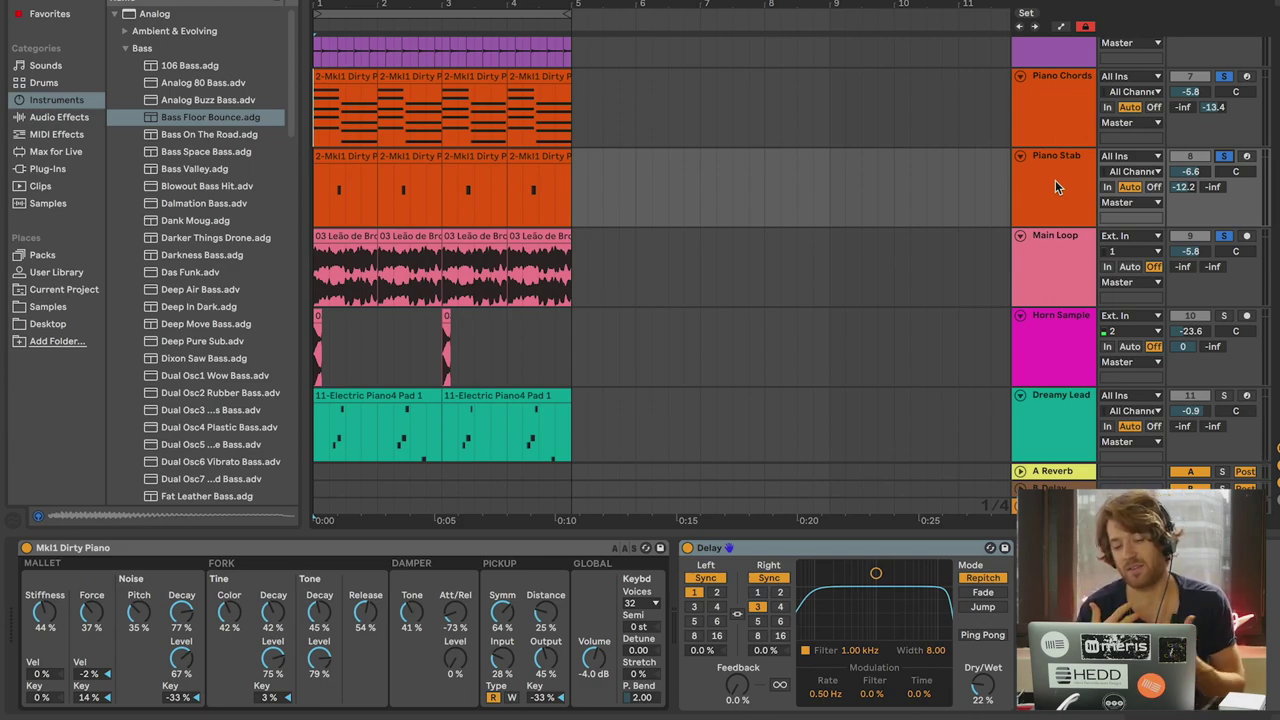
scroll(1055, 185, down, 2)
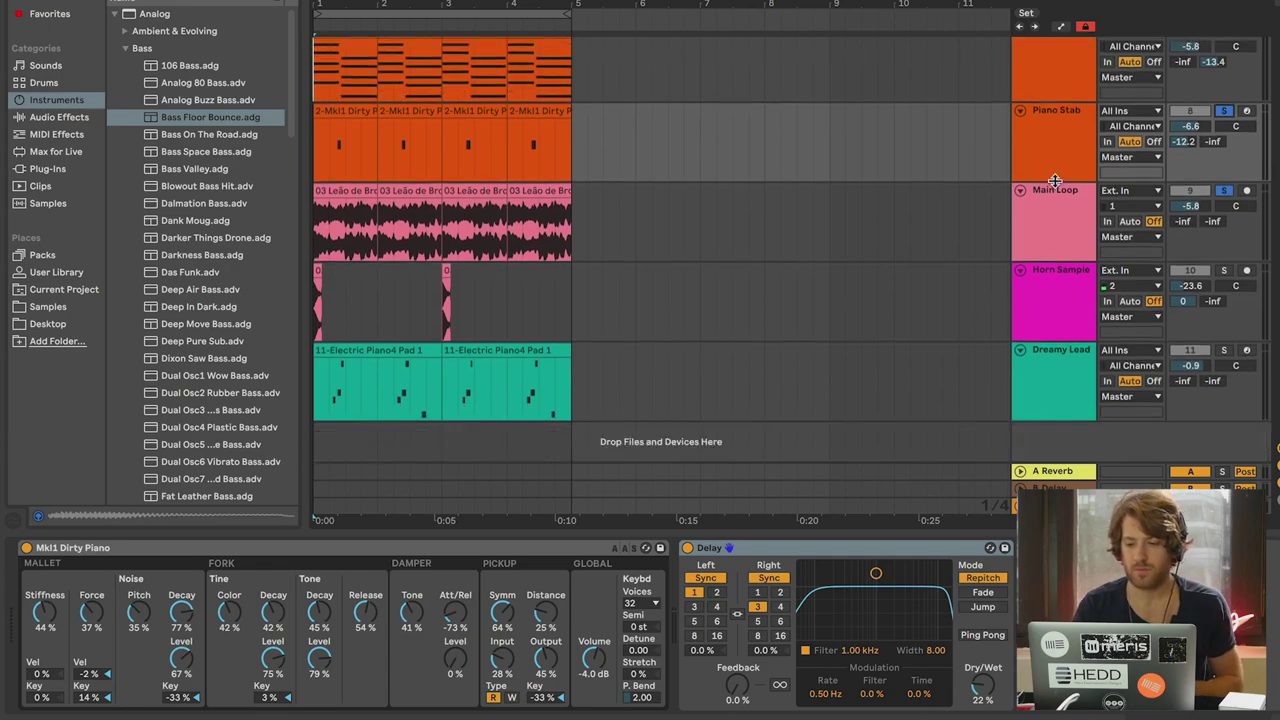
click(1067, 195)
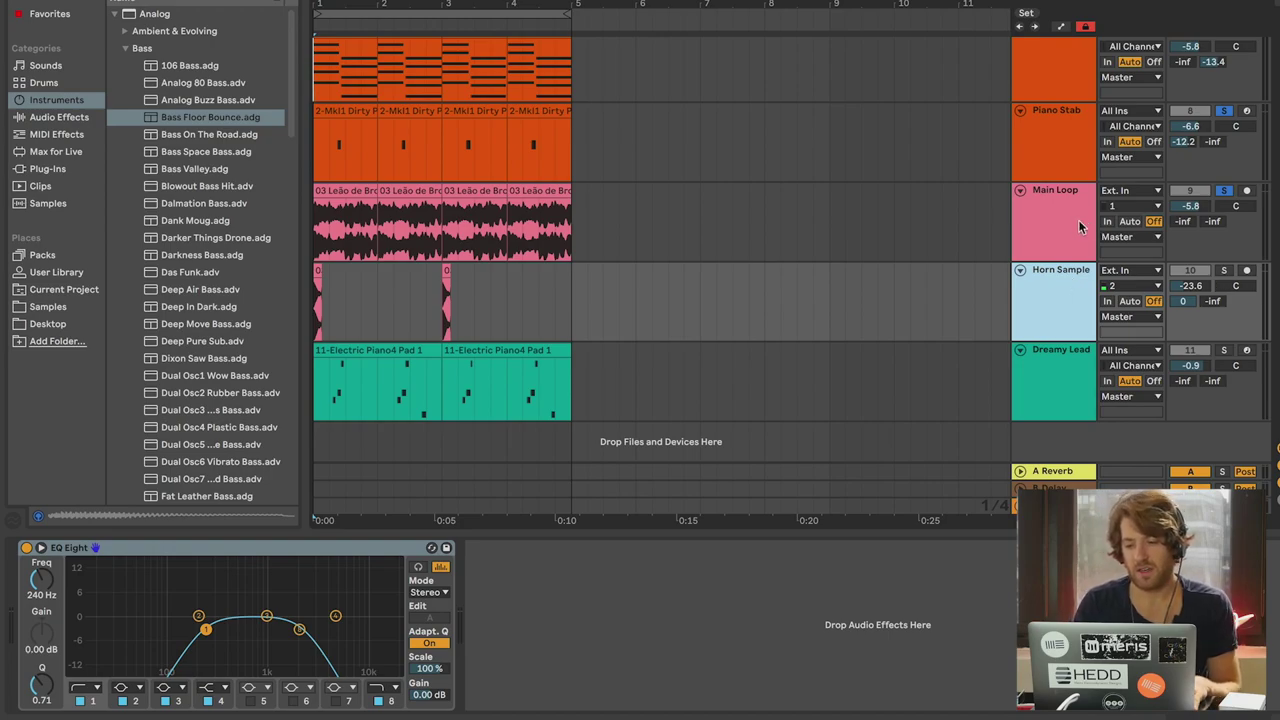
Step: Compare the Horn Sample with its EQ Eight band-pass bypassed and enabled during playback
scroll(836, 331, up, 5)
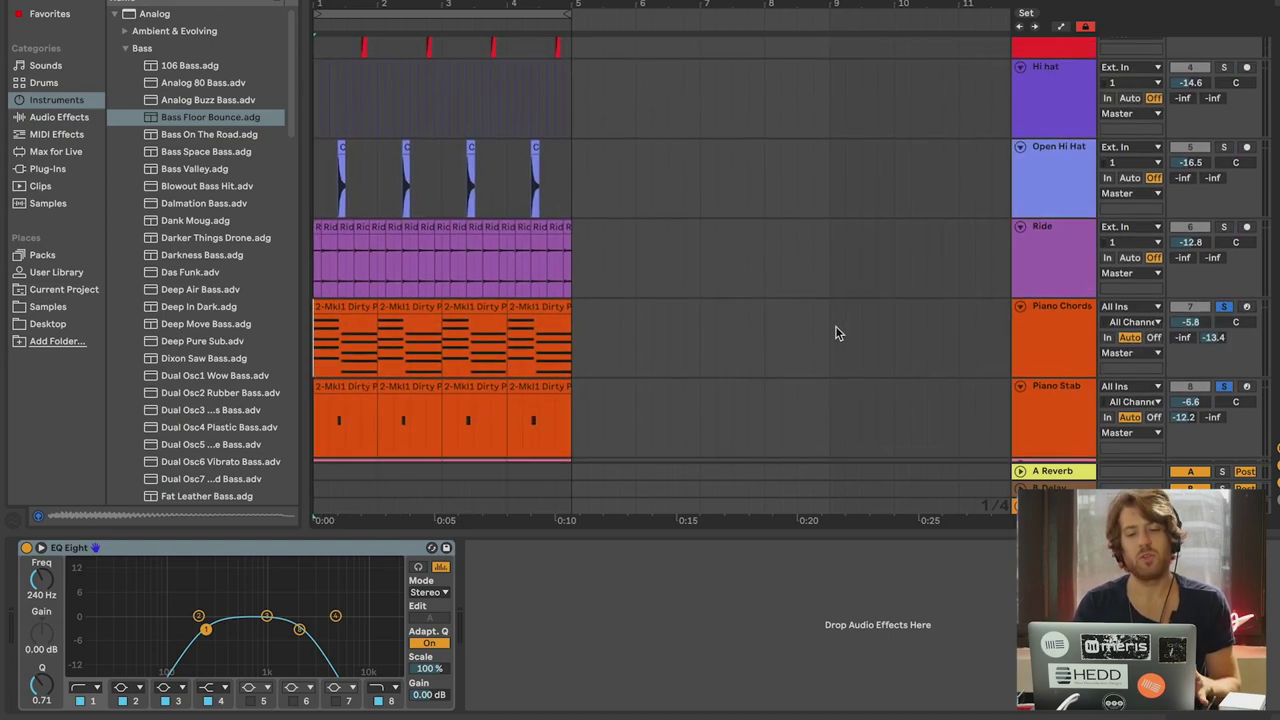
scroll(836, 331, down, 5)
scroll(836, 333, up, 2)
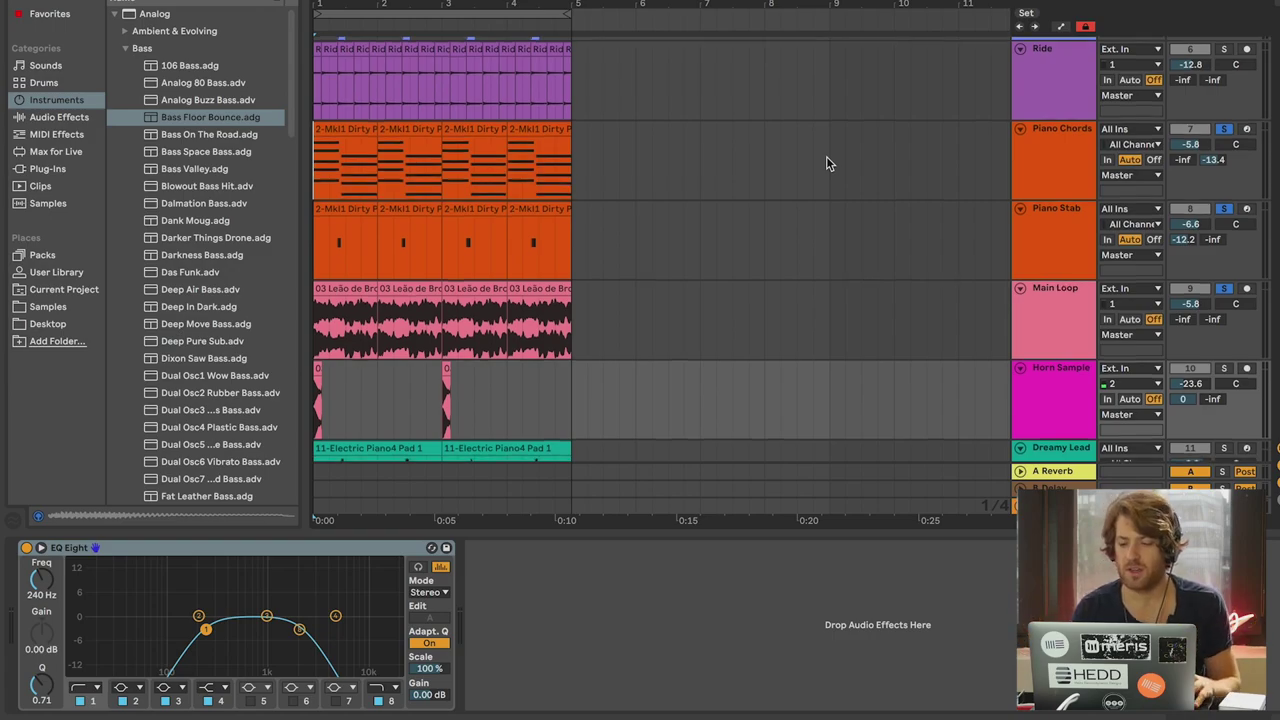
scroll(826, 163, down, 3)
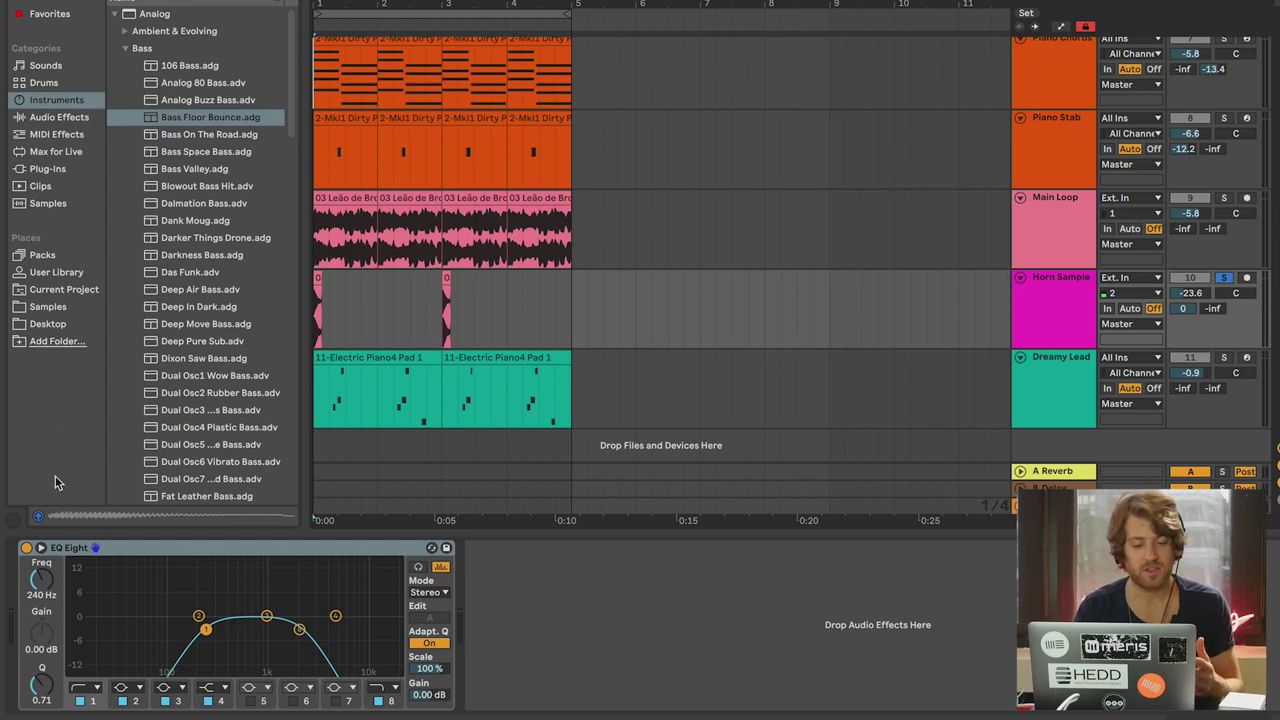
click(26, 549)
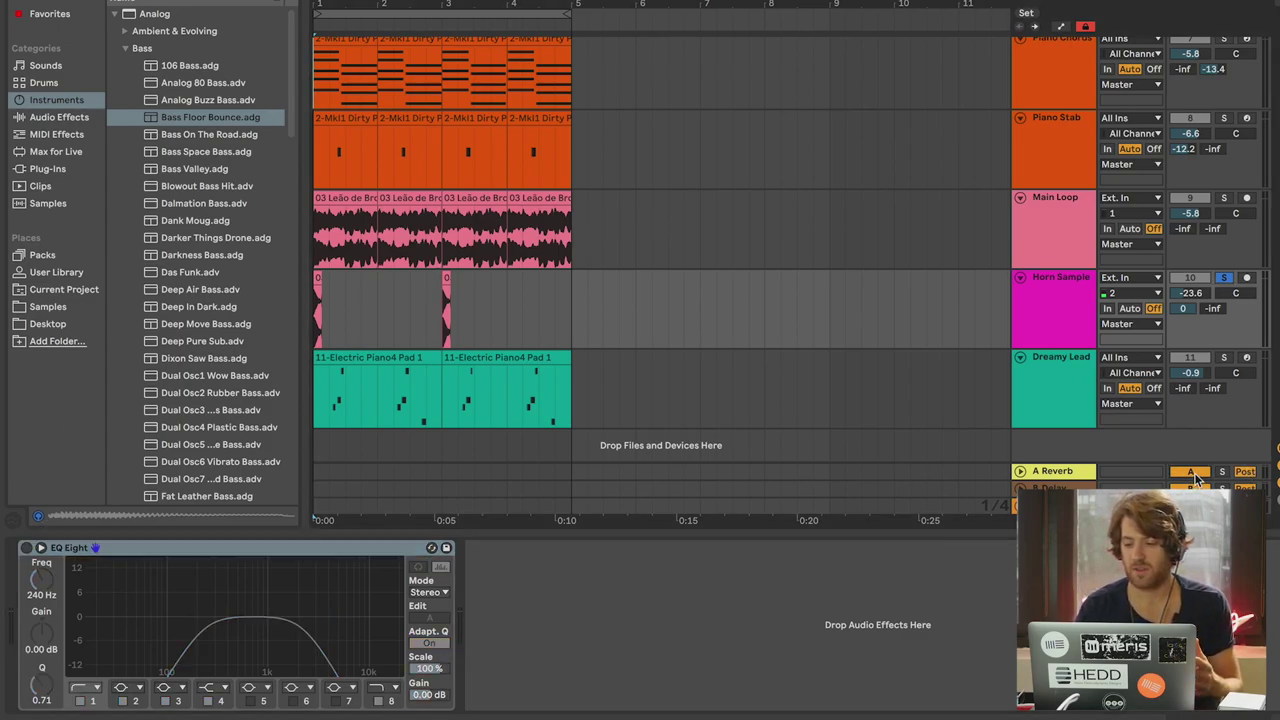
key(space)
key(space)
key(space)
key(space)
key(space)
key(space)
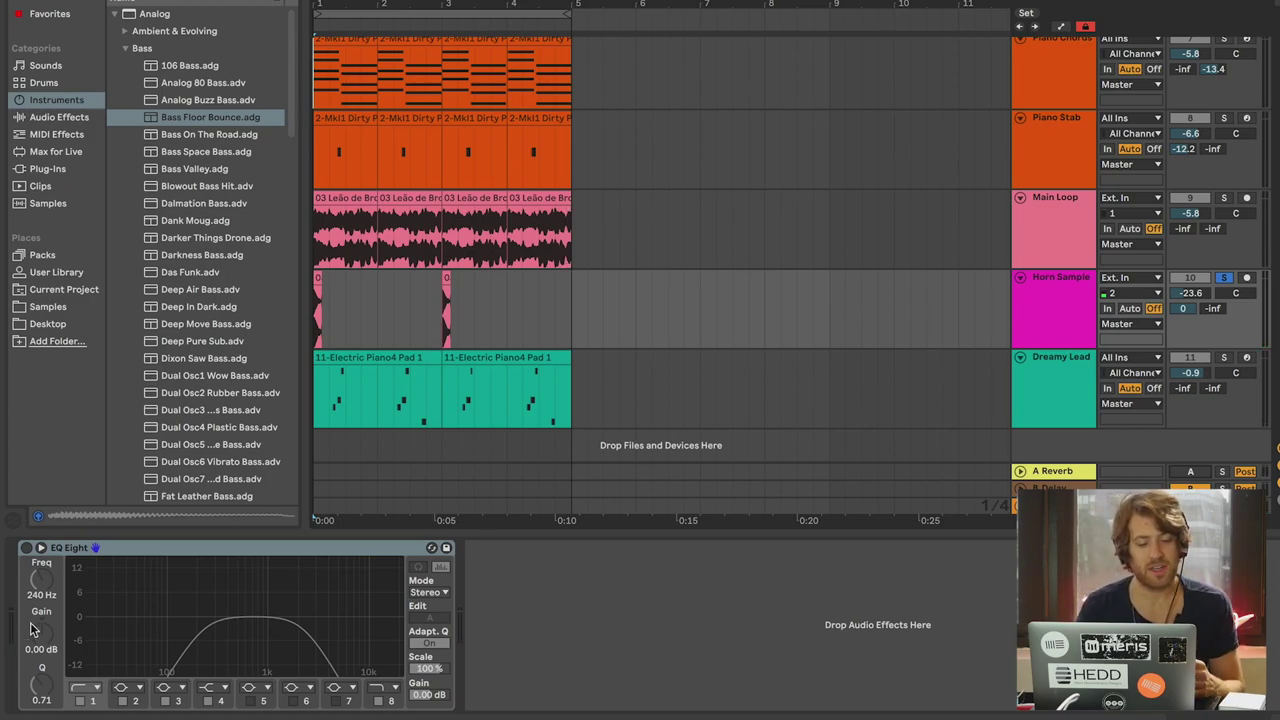
click(27, 548)
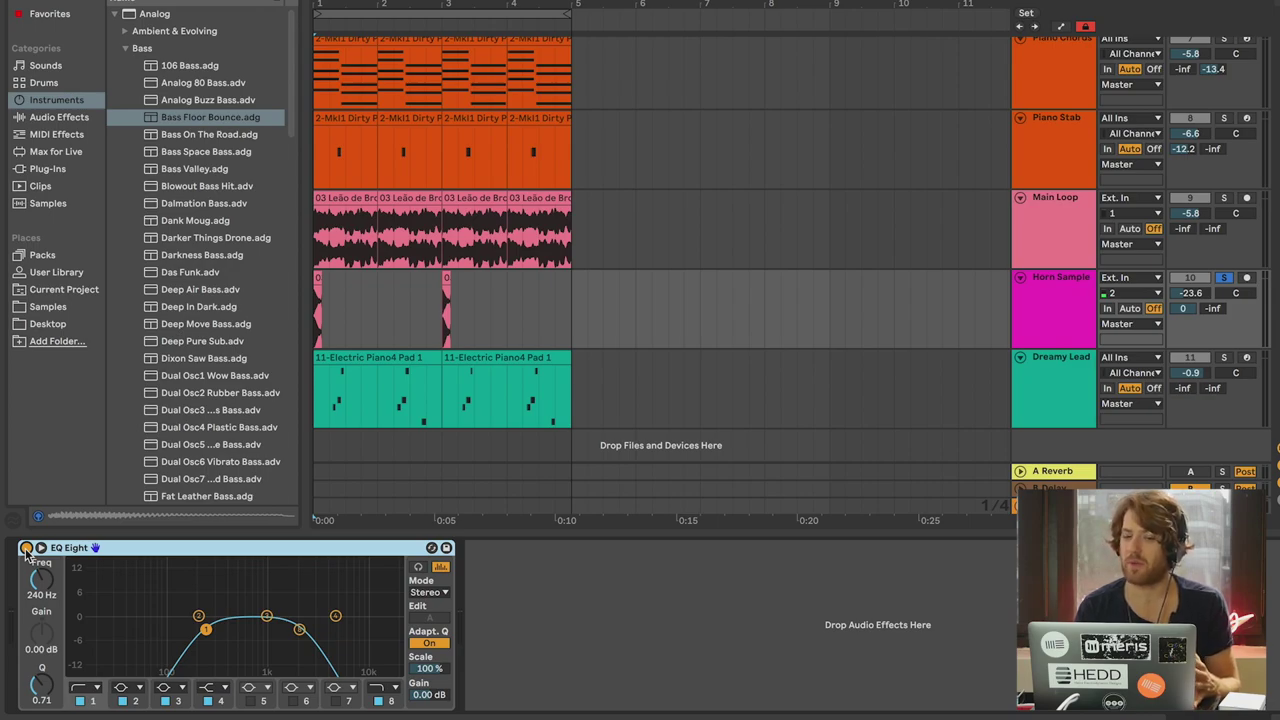
key(space)
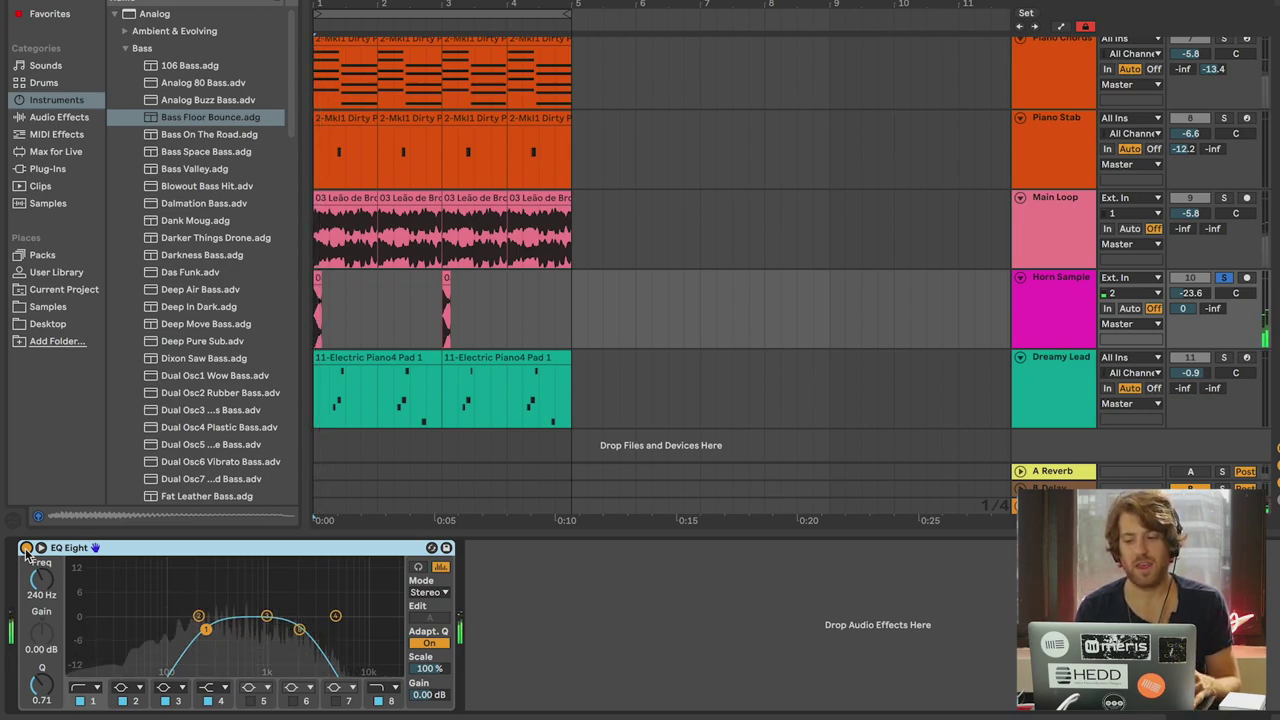
Step: Reset the horn's peak meter, show the A Reverb return (8.57 s decay, 100% wet), and audition it
key(space)
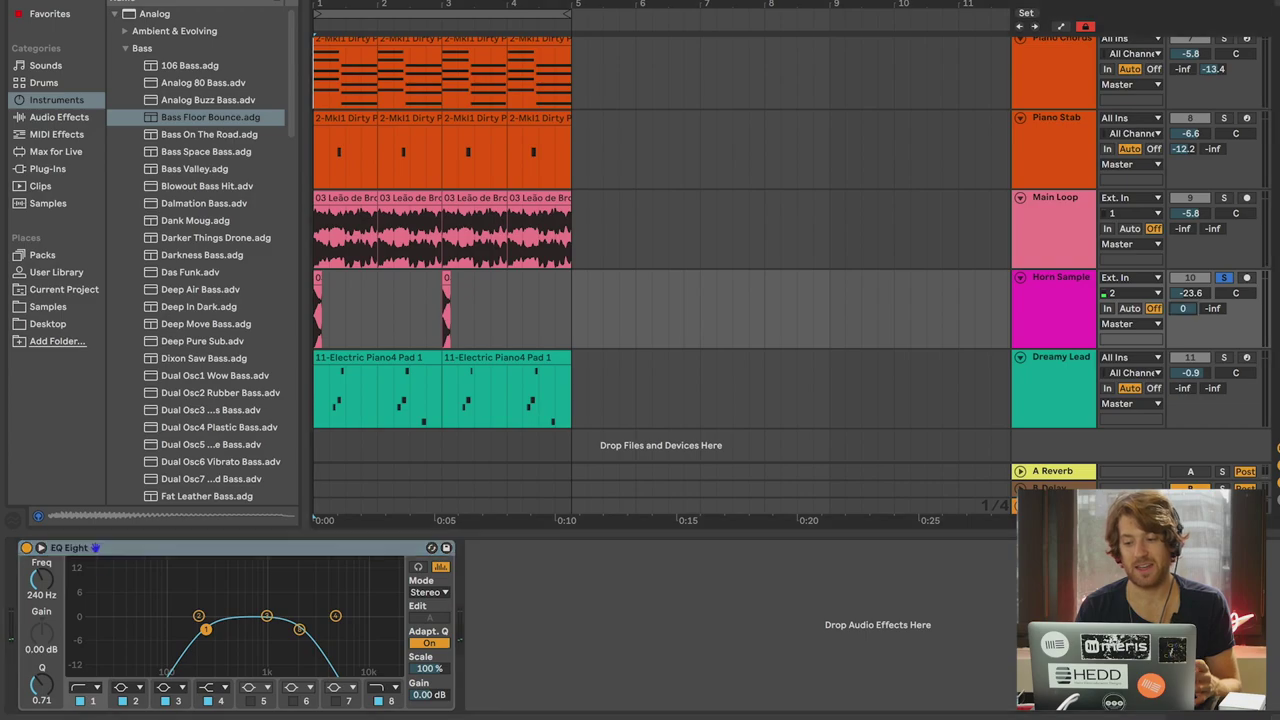
click(1186, 309)
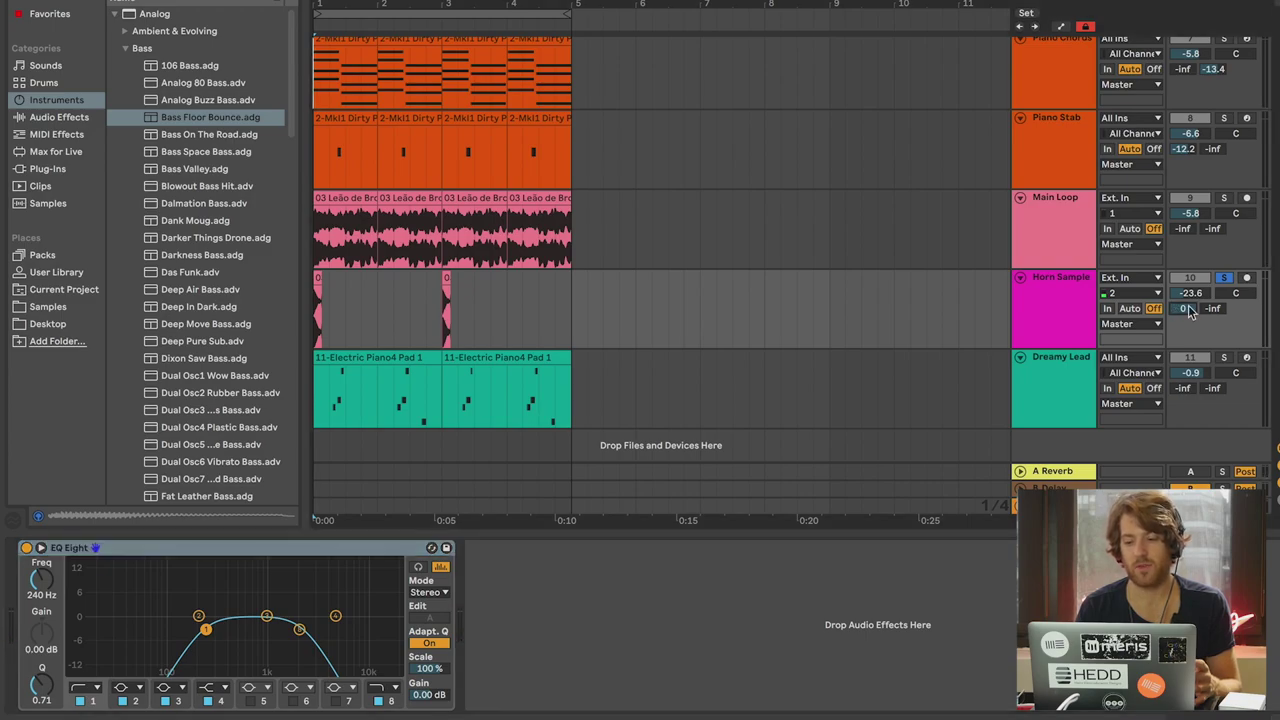
click(1195, 471)
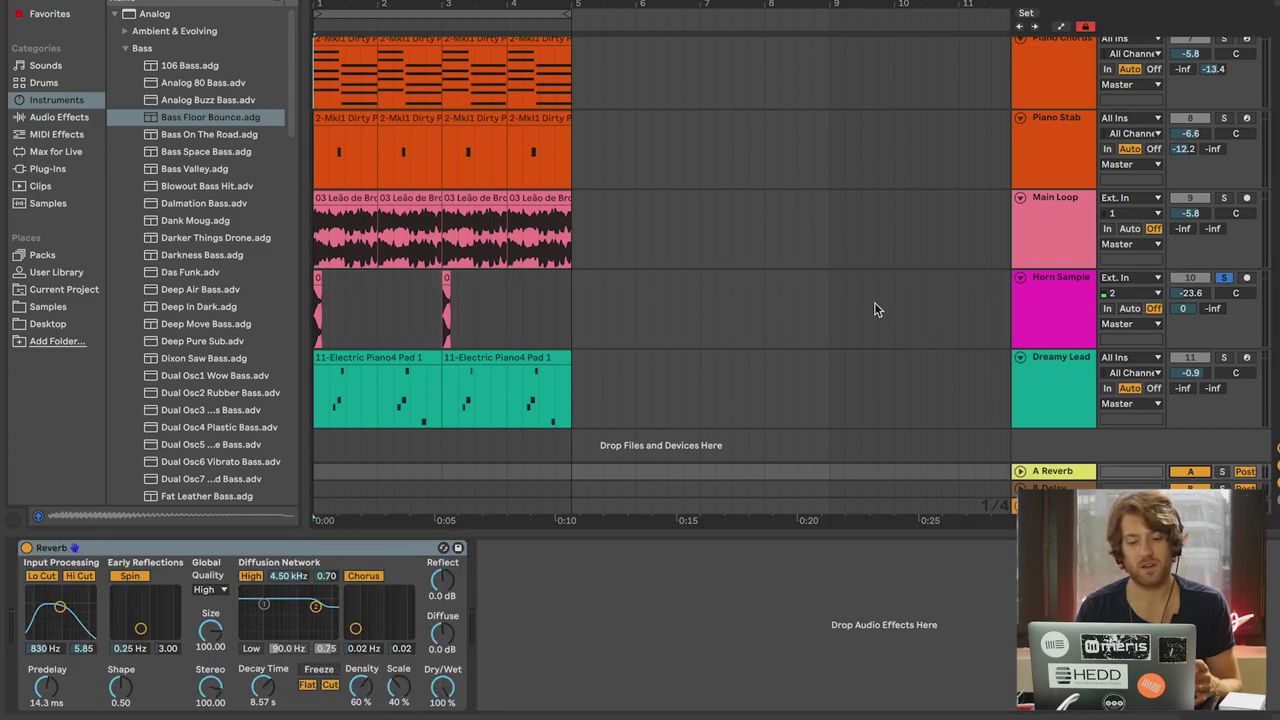
key(space)
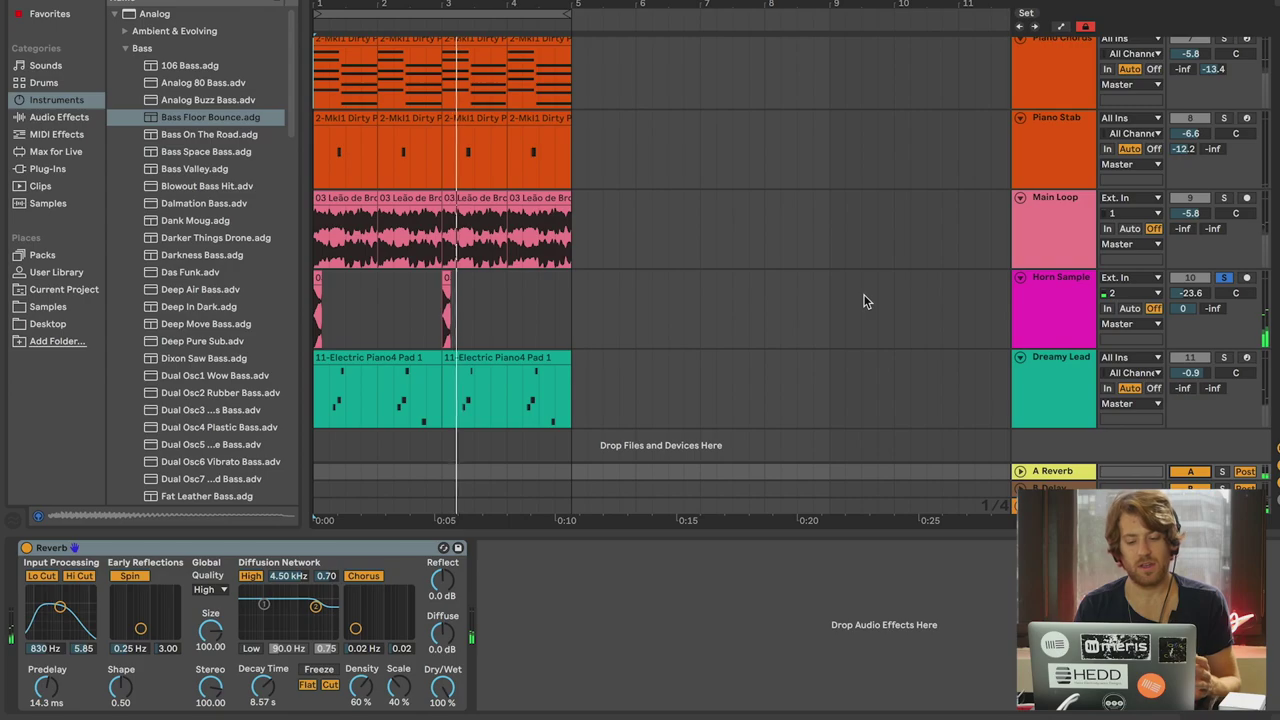
key(space)
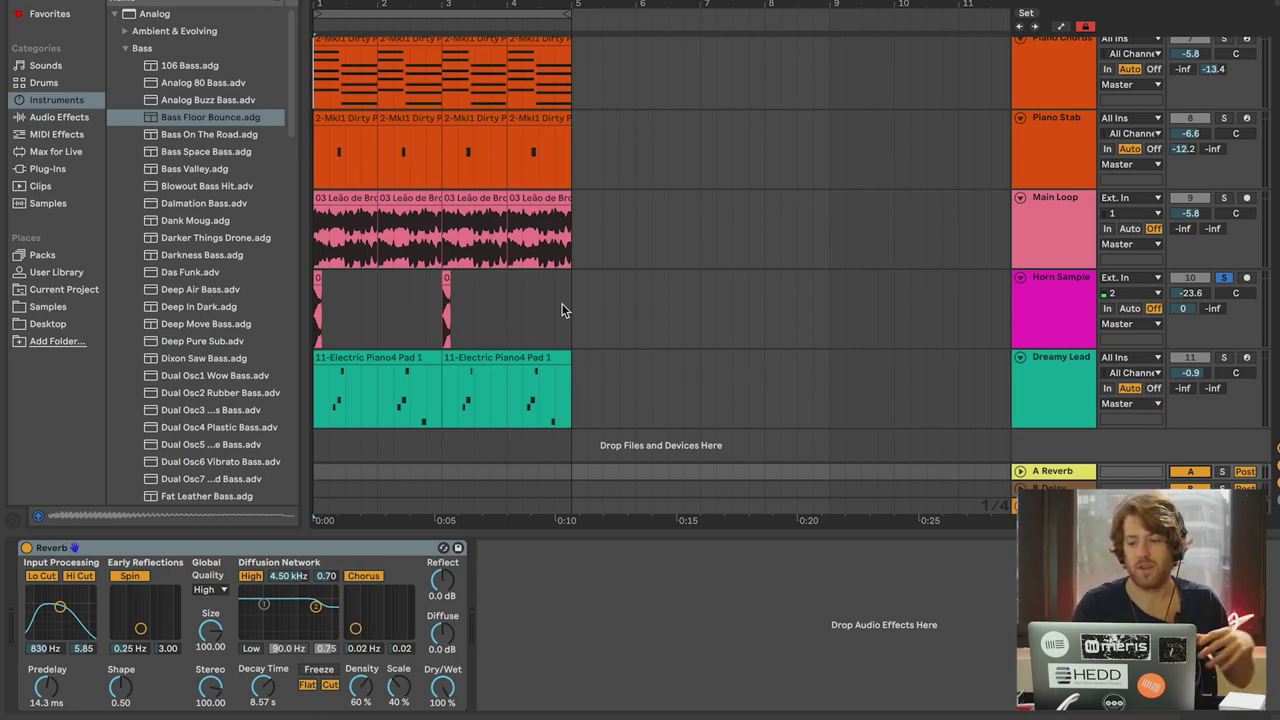
scroll(1100, 240, up, 2)
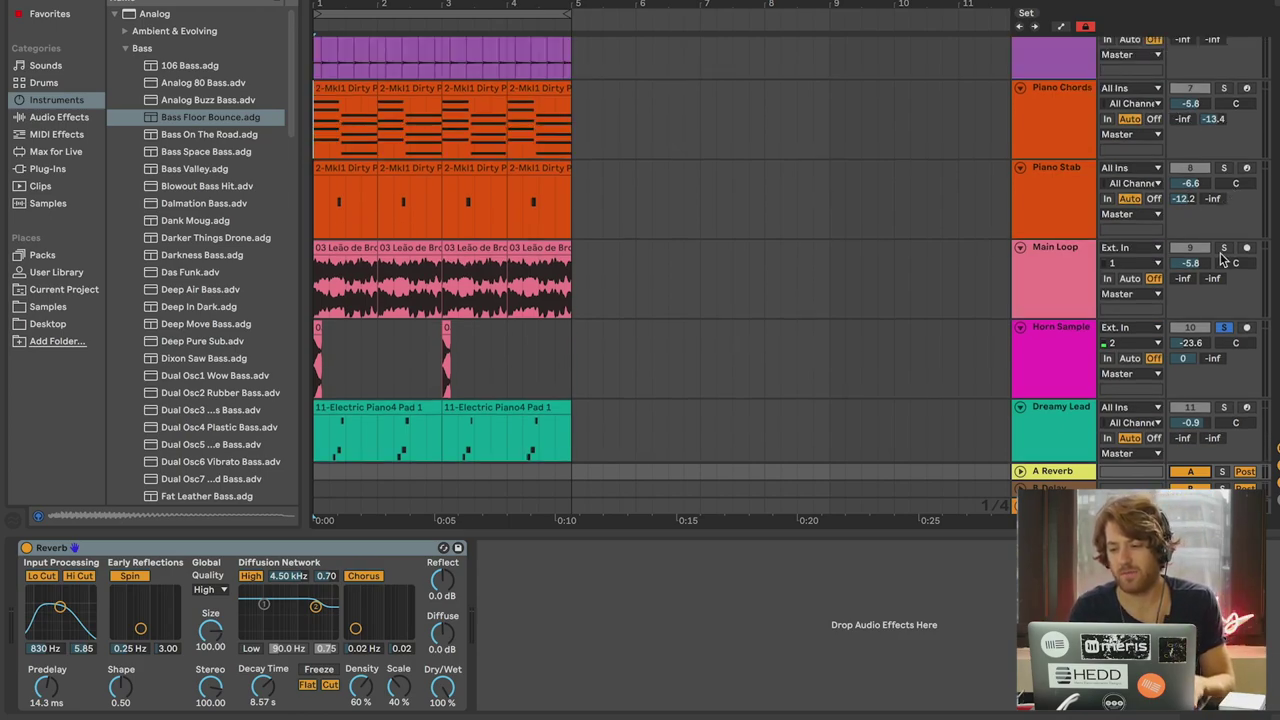
Step: Solo Piano Stab and Piano Chords alongside Main Loop and Horn Sample, and play them
click(1224, 168)
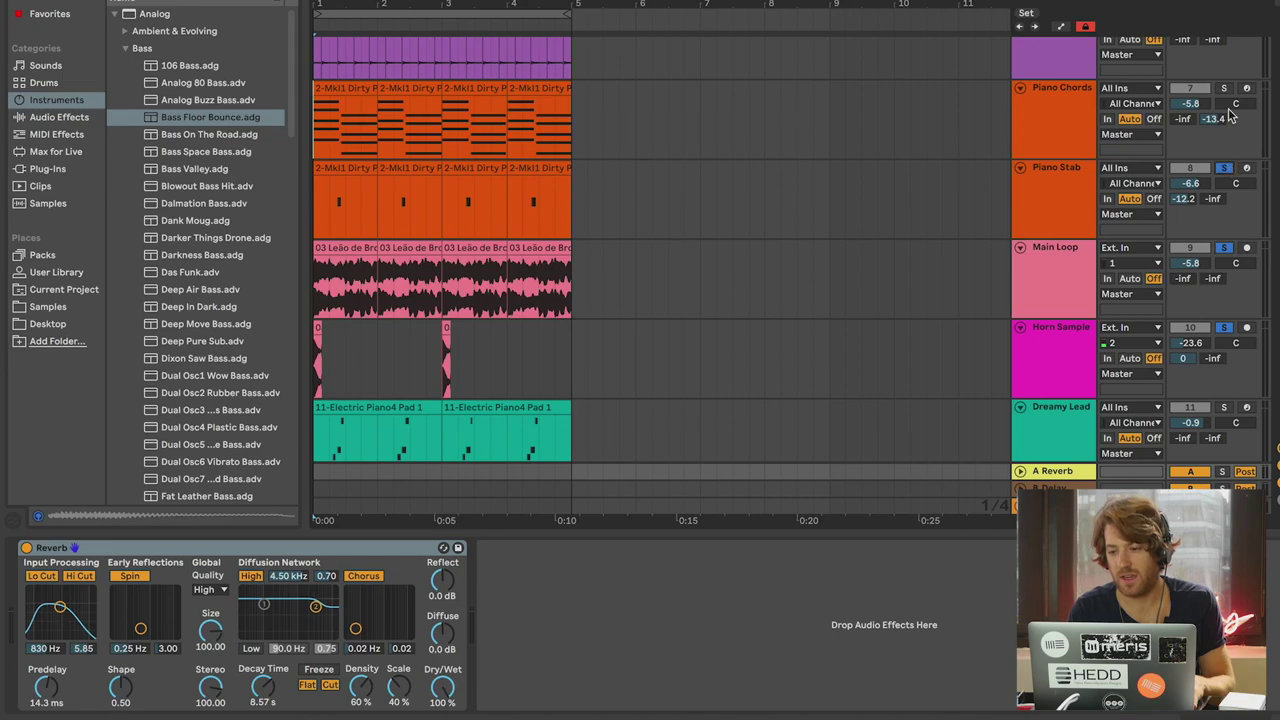
click(1224, 88)
scroll(1043, 167, up, 1)
key(space)
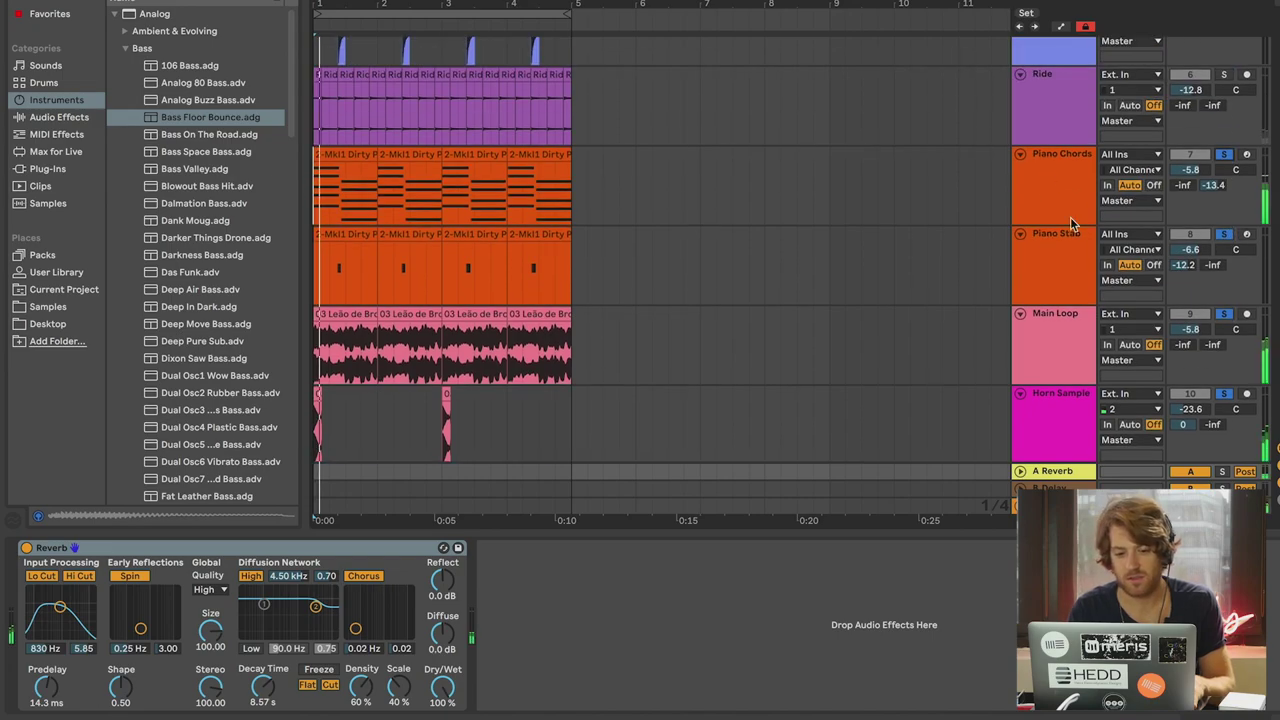
scroll(663, 323, down, 2)
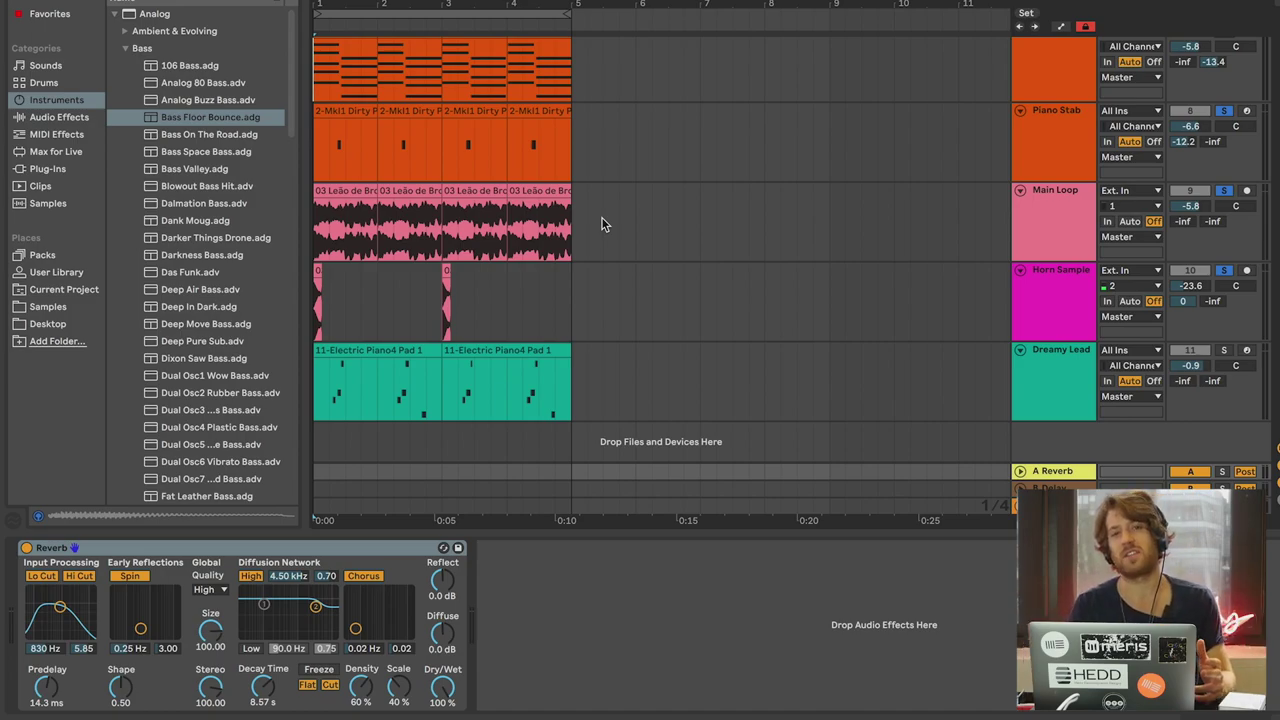
scroll(601, 224, up, 10)
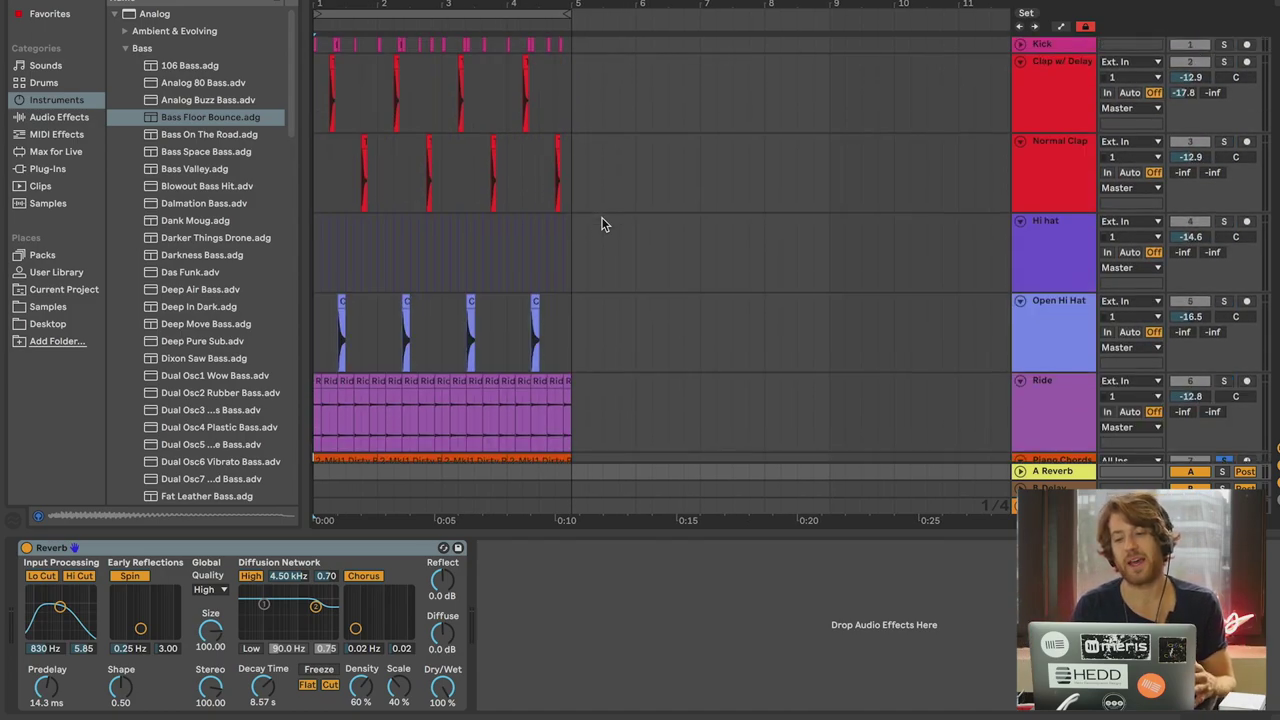
scroll(601, 224, down, 10)
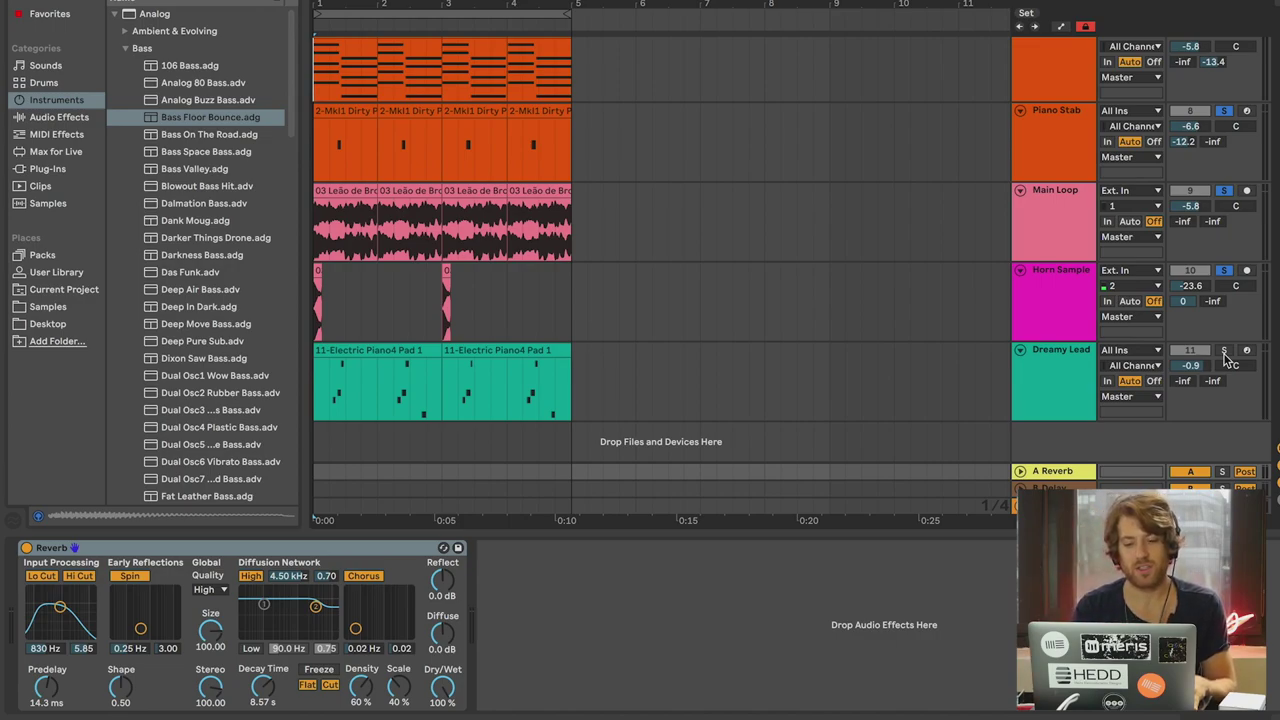
Step: Show Dreamy Lead's Electric Piano4 Pad settings and add Dreamy Lead to the soloed melodic tracks
click(1070, 379)
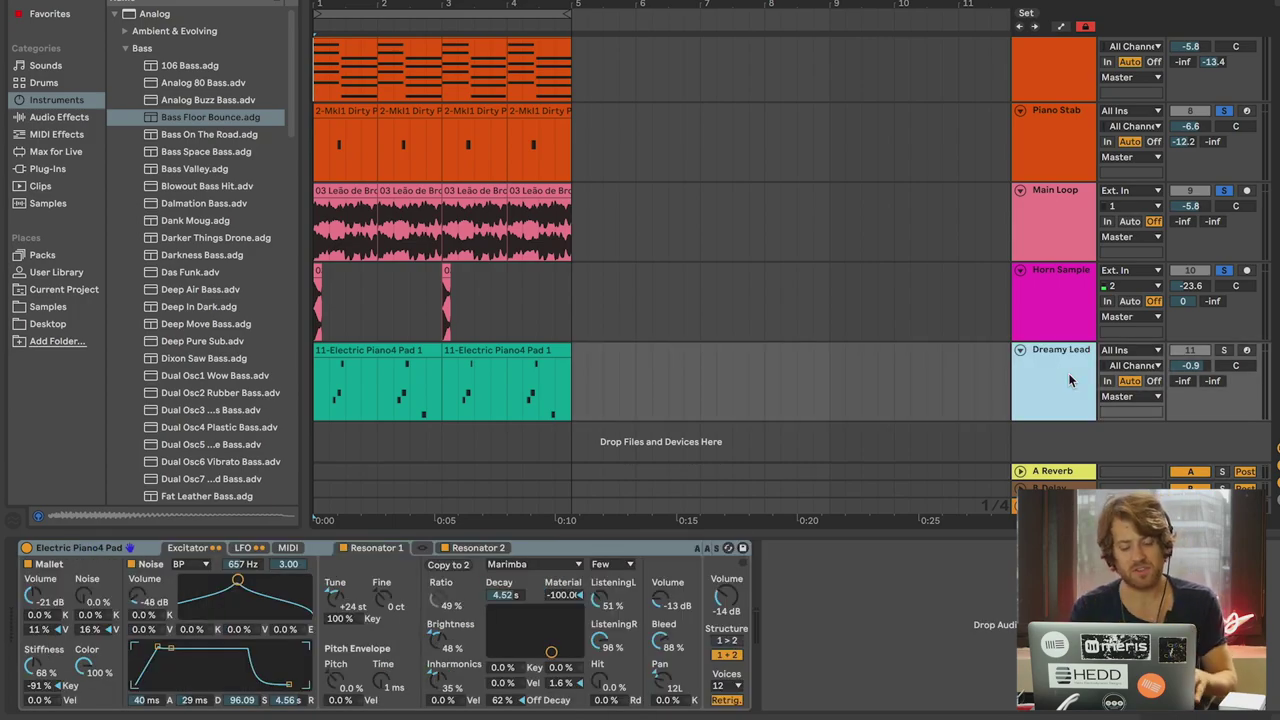
key(space)
click(1224, 351)
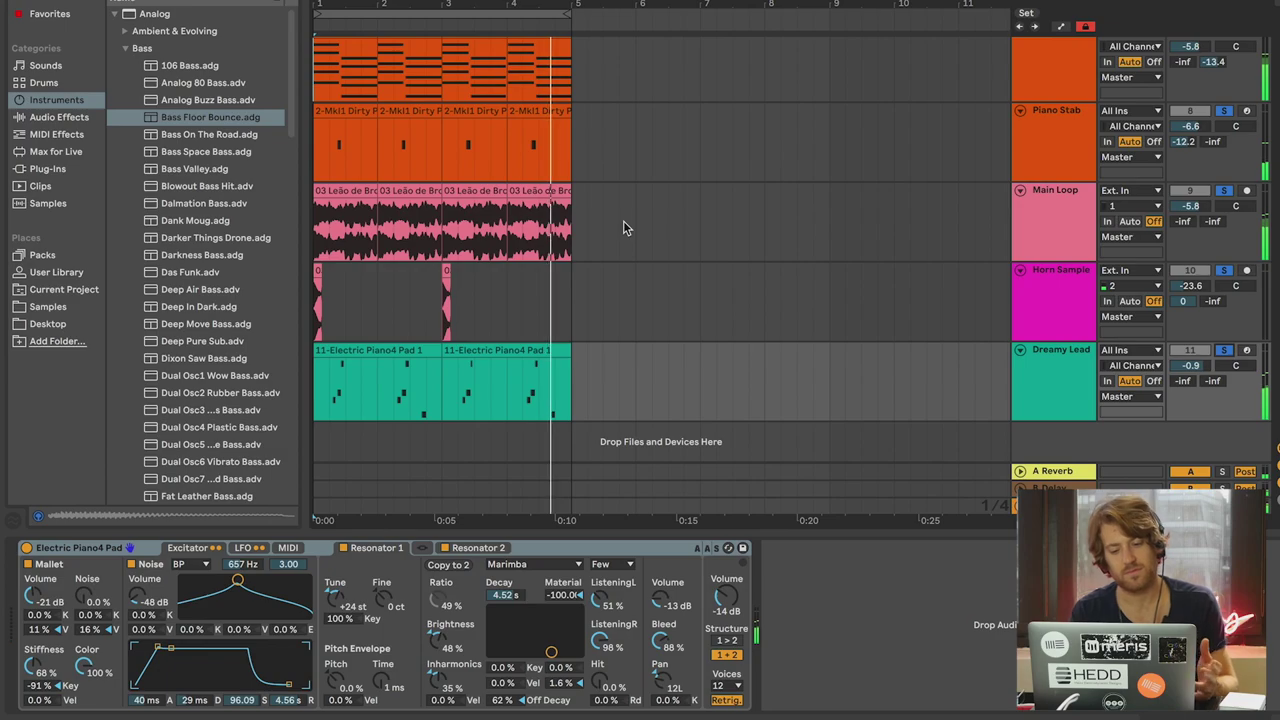
key(space)
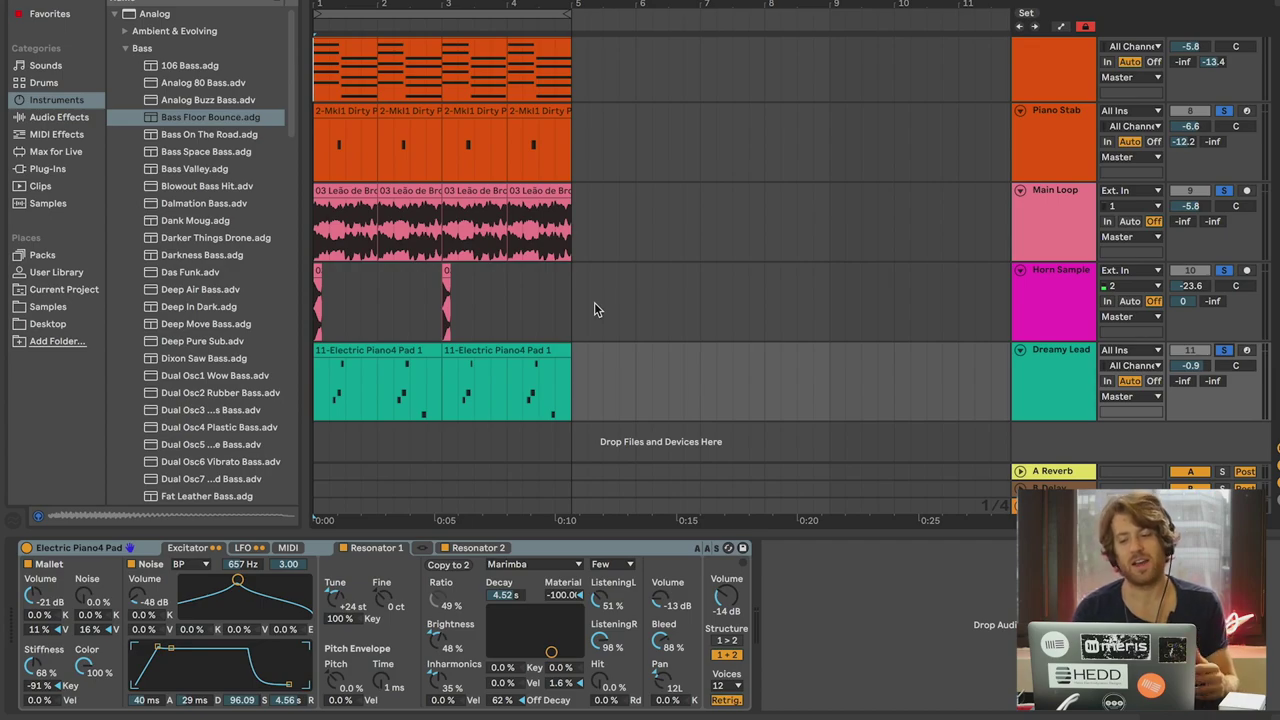
scroll(594, 302, up, 5)
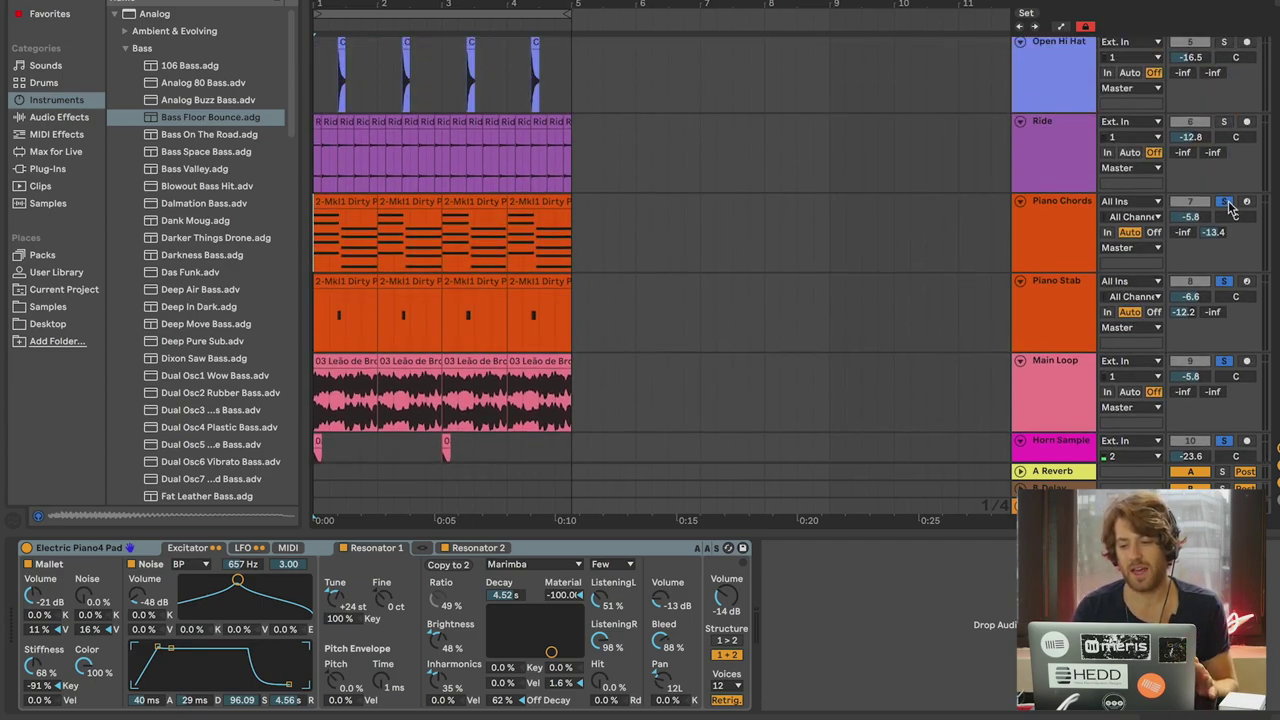
Step: Clear all solos so the full beat plays together
key(space)
click(1226, 202)
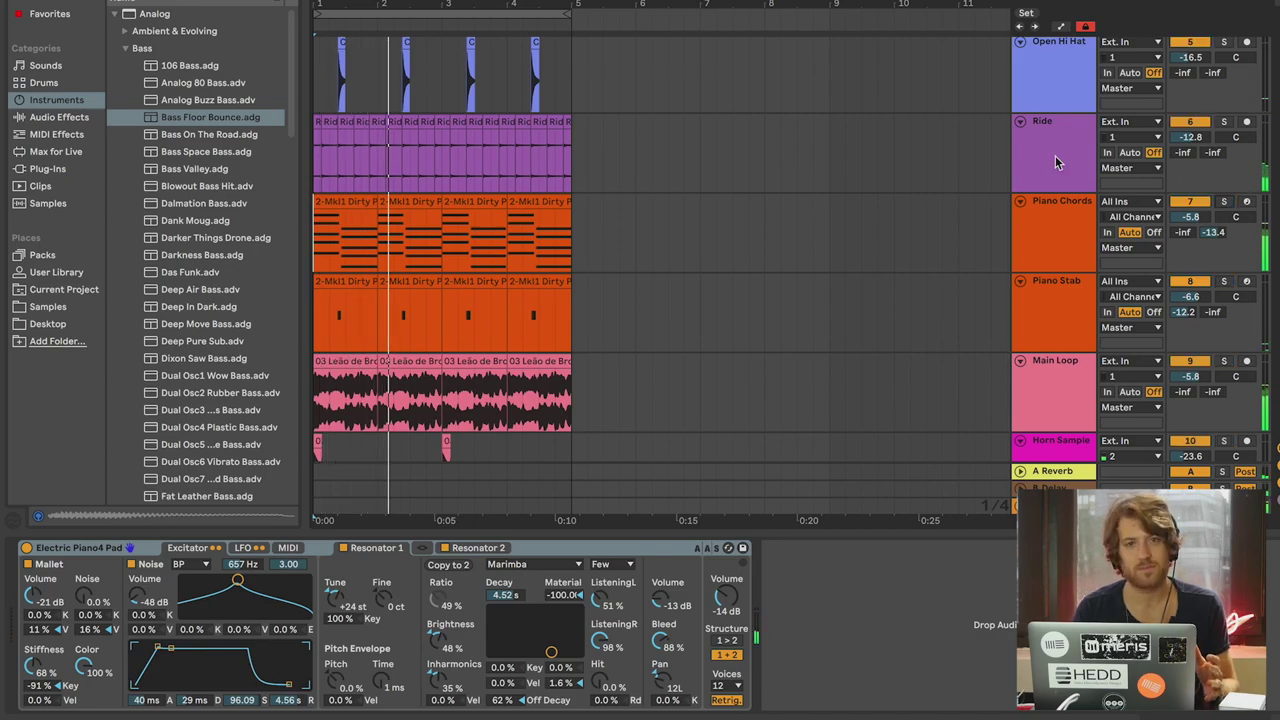
scroll(706, 182, up, 1)
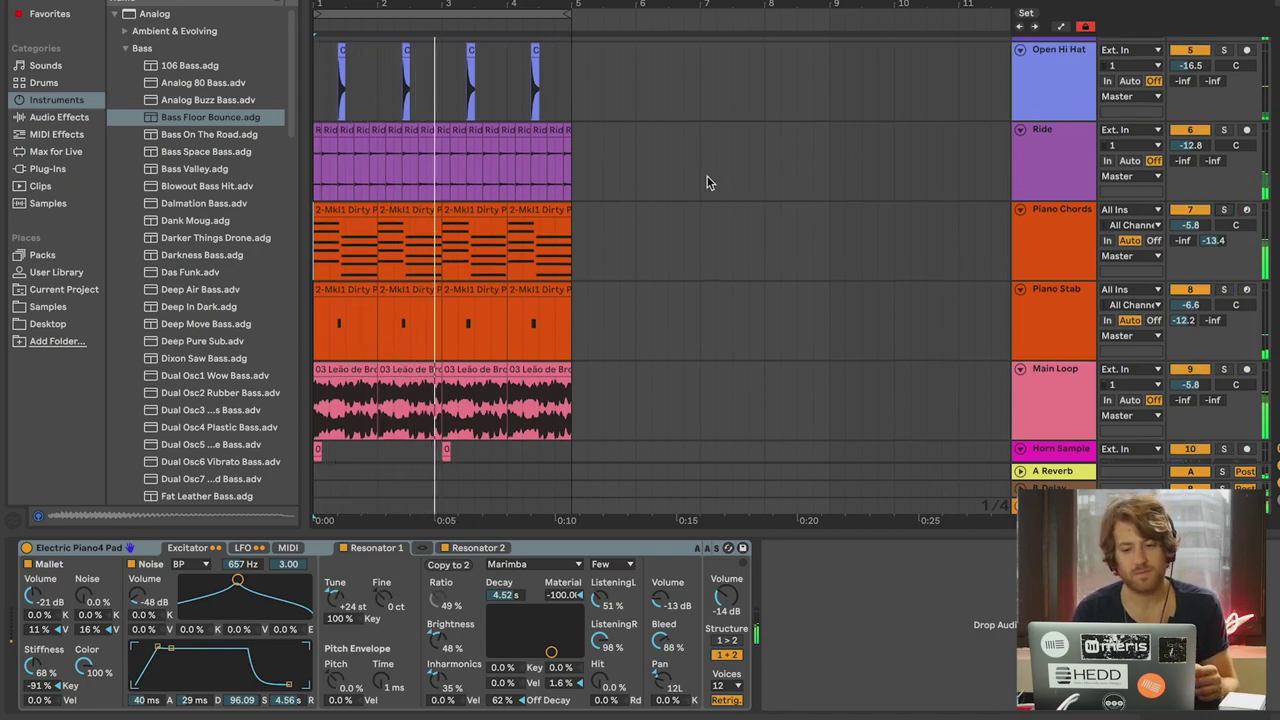
scroll(706, 182, up, 5)
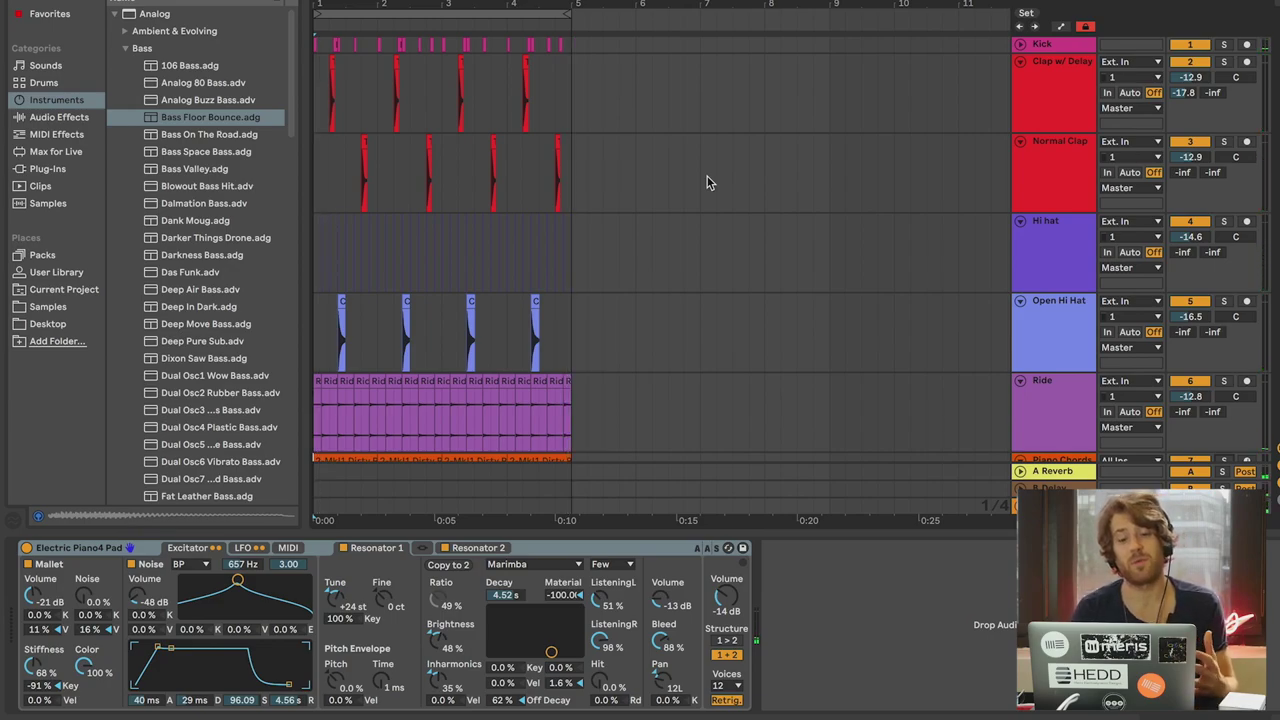
Step: Select Clap w/ Delay and hide the device panel to show more tracks
click(745, 95)
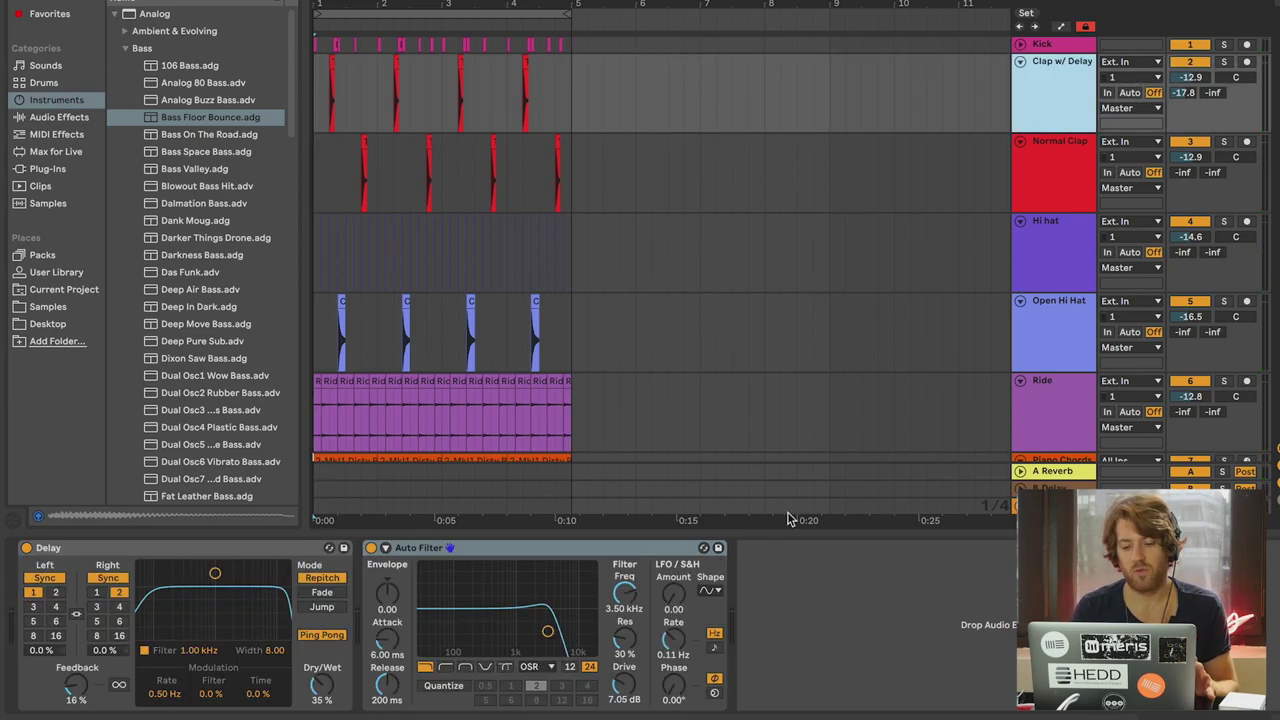
double_click(780, 529)
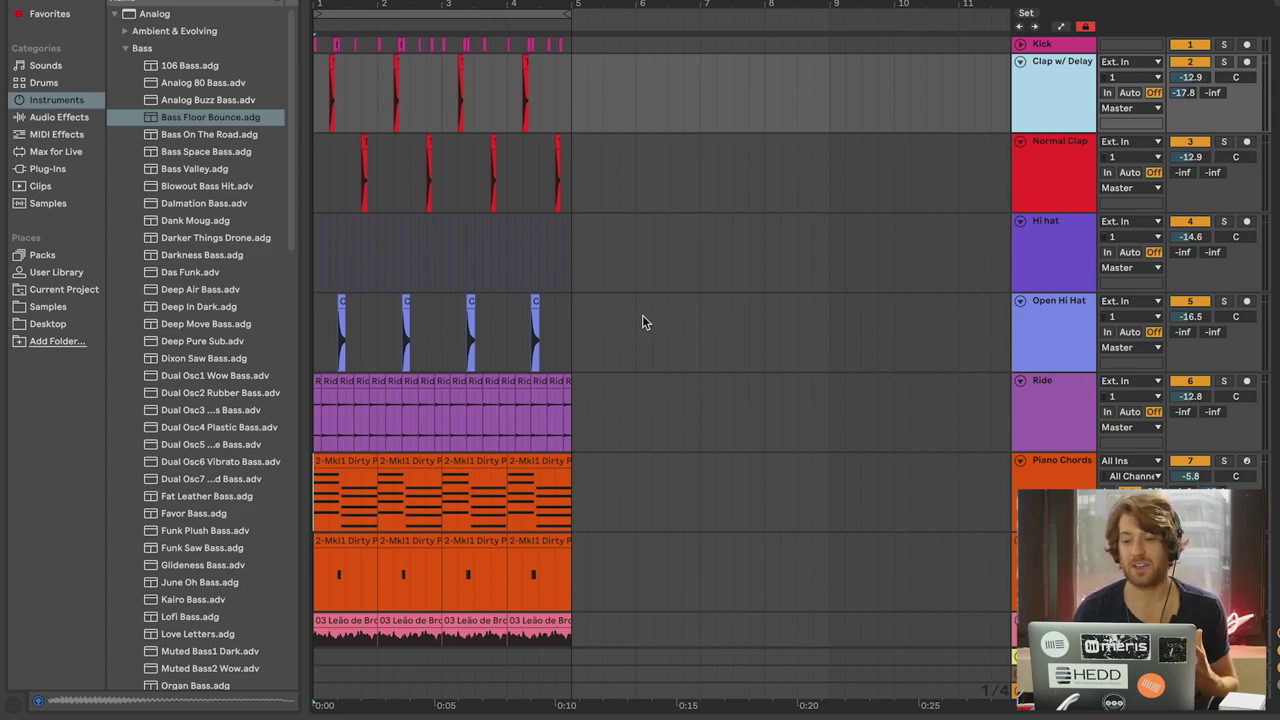
scroll(518, 178, up, 10)
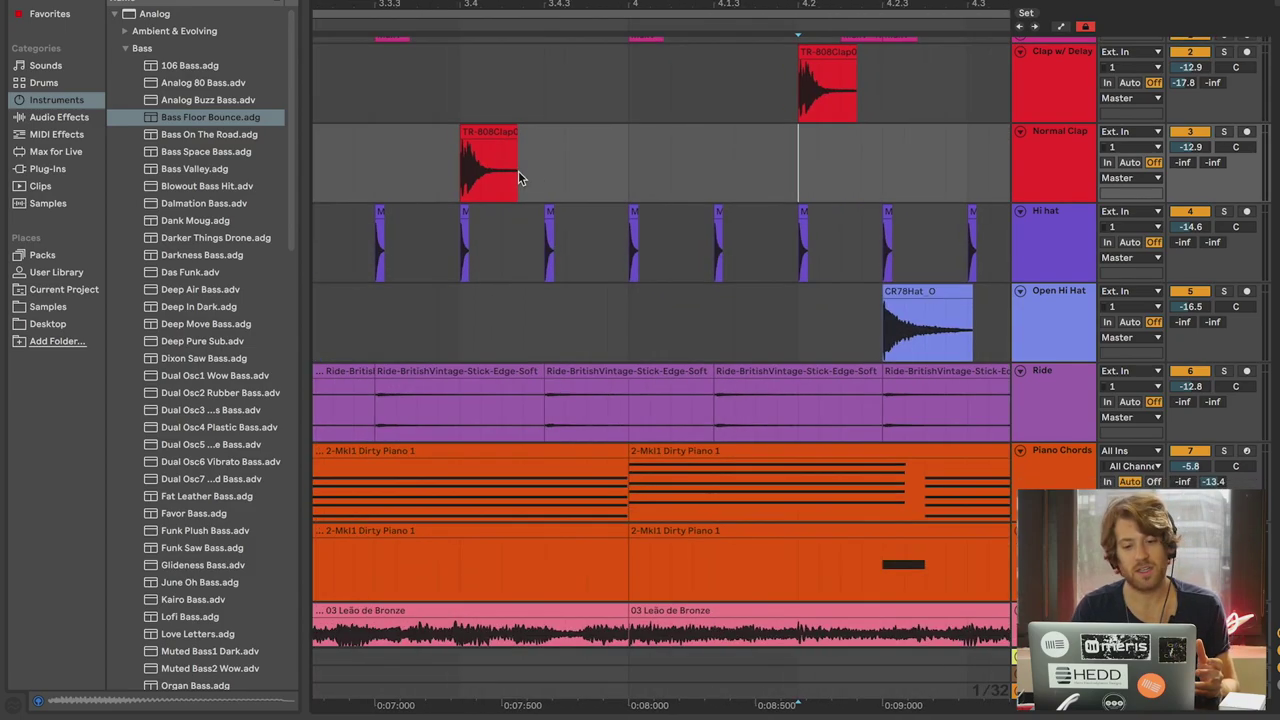
Step: Show the Clap w/ Delay effect chain and set the playback start point
scroll(494, 131, down, 10)
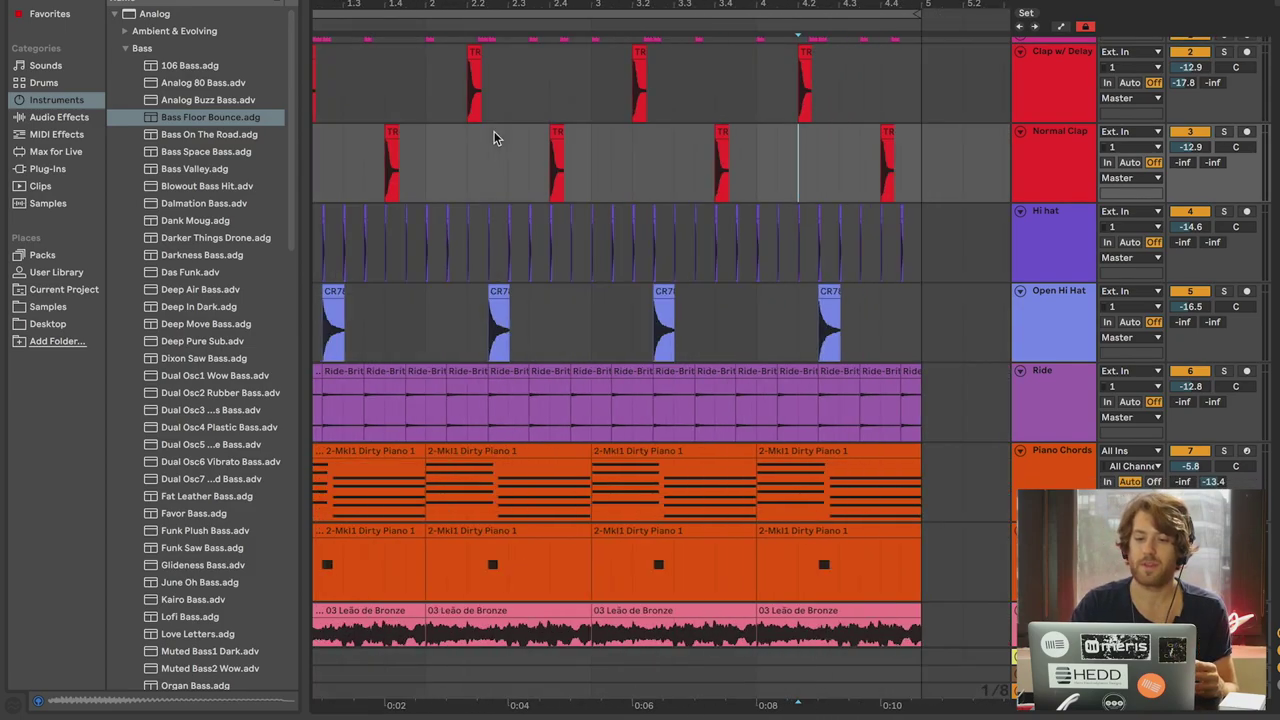
click(1042, 100)
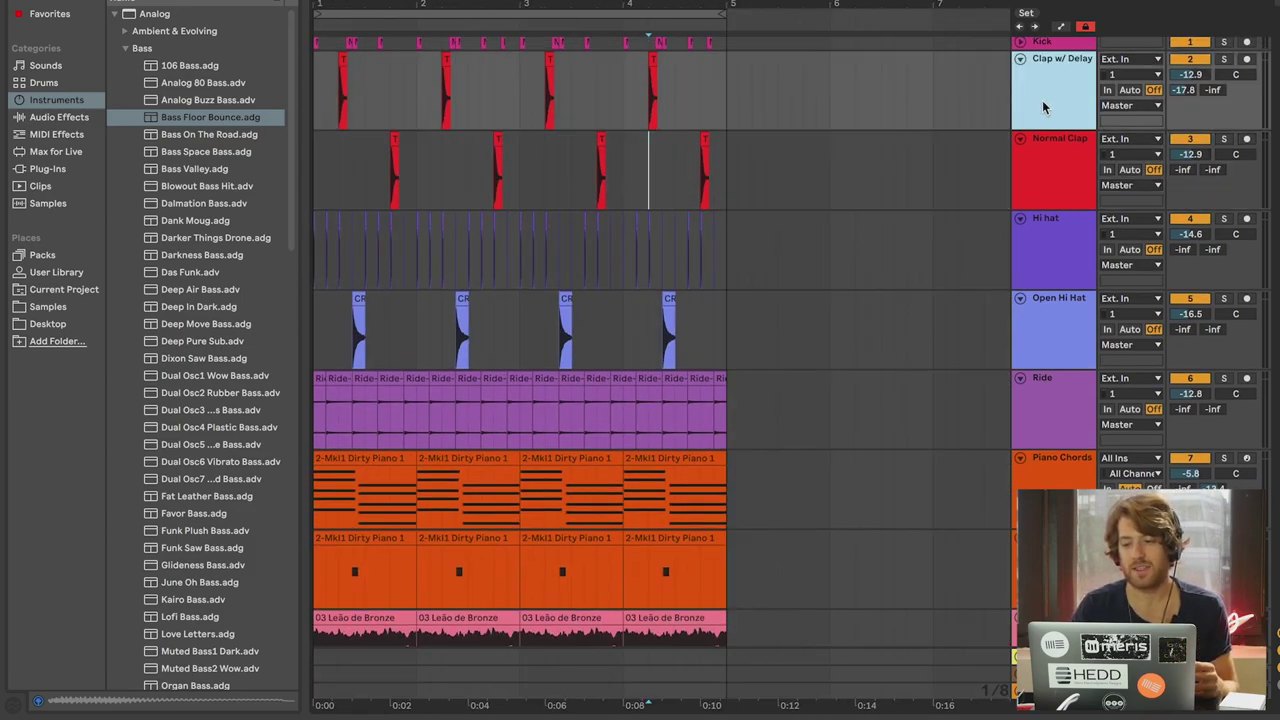
double_click(811, 97)
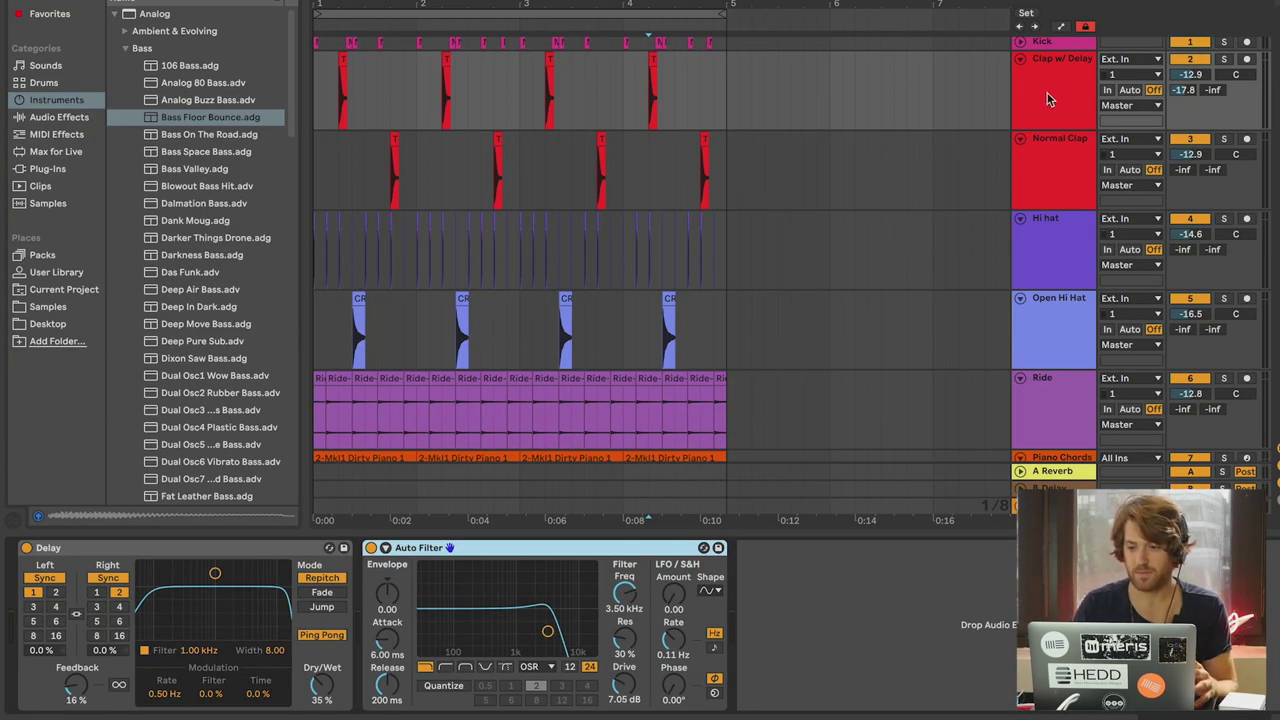
click(725, 117)
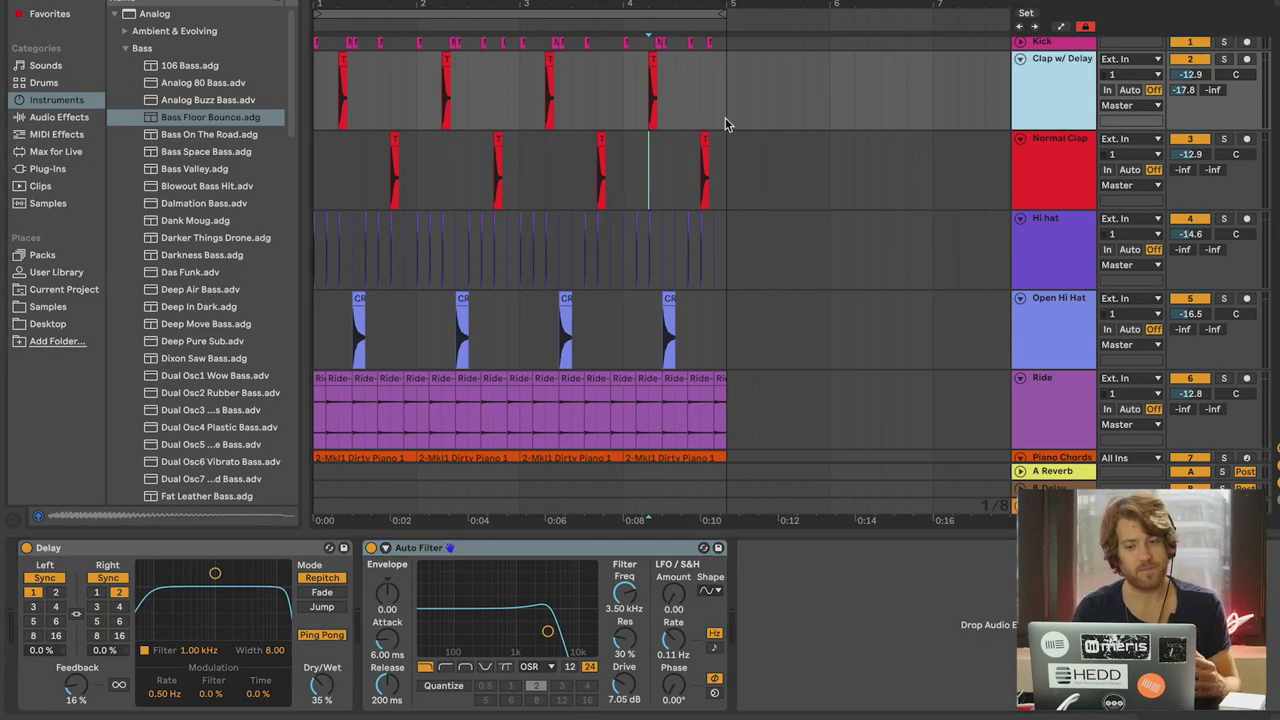
Step: Solo and play Clap w/ Delay, inspect its Delay effect, then select Normal Clap
click(1223, 59)
key(space)
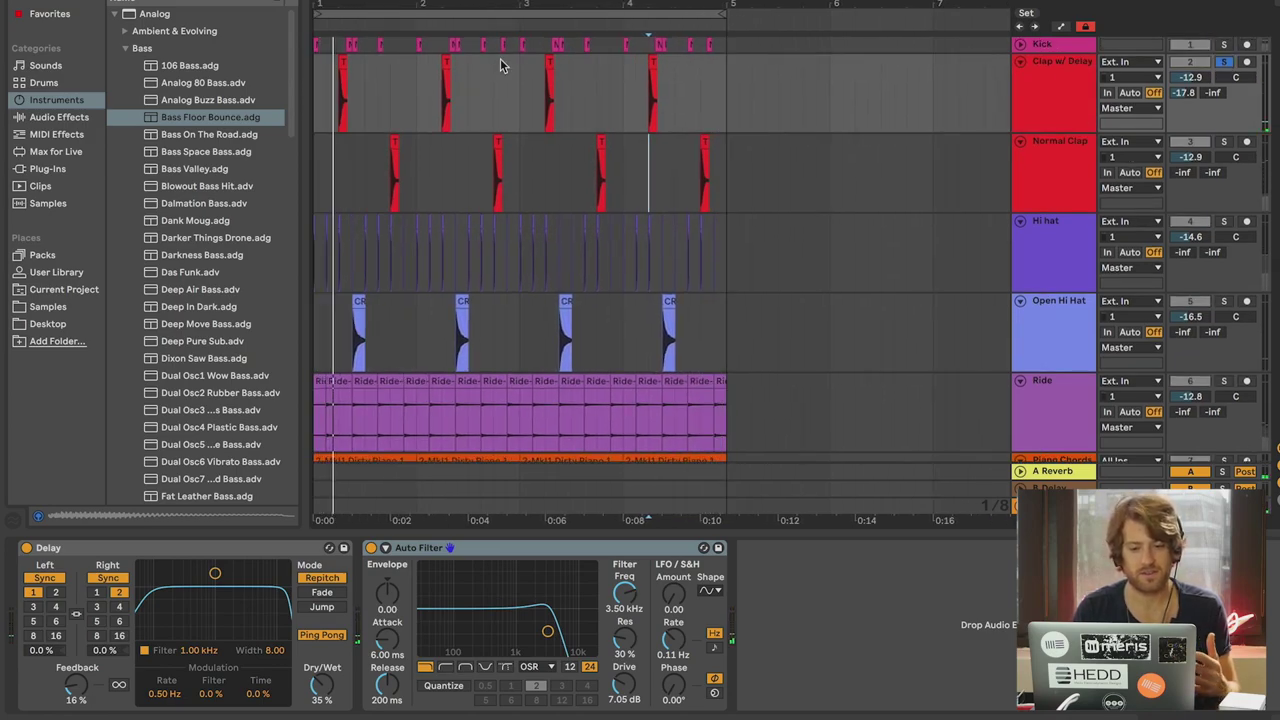
click(106, 551)
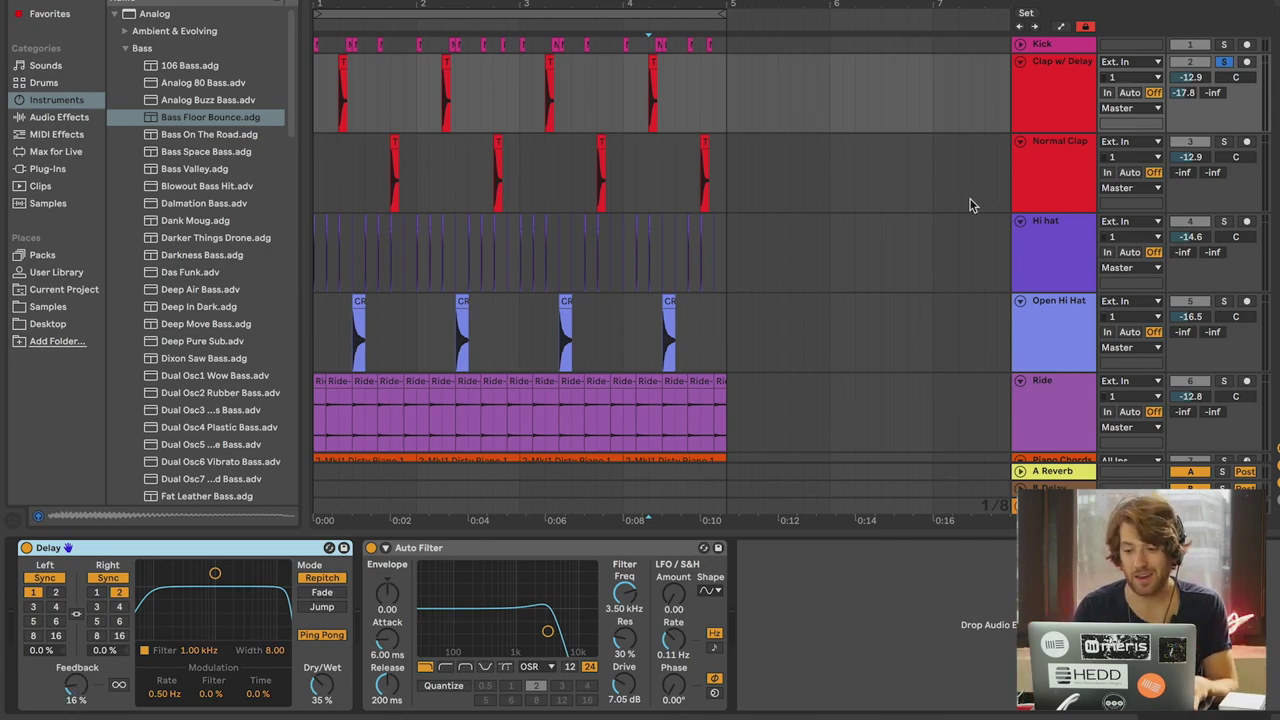
click(1053, 192)
Step: Solo Normal Clap and Kick with Clap w/ Delay and play them together
click(1226, 142)
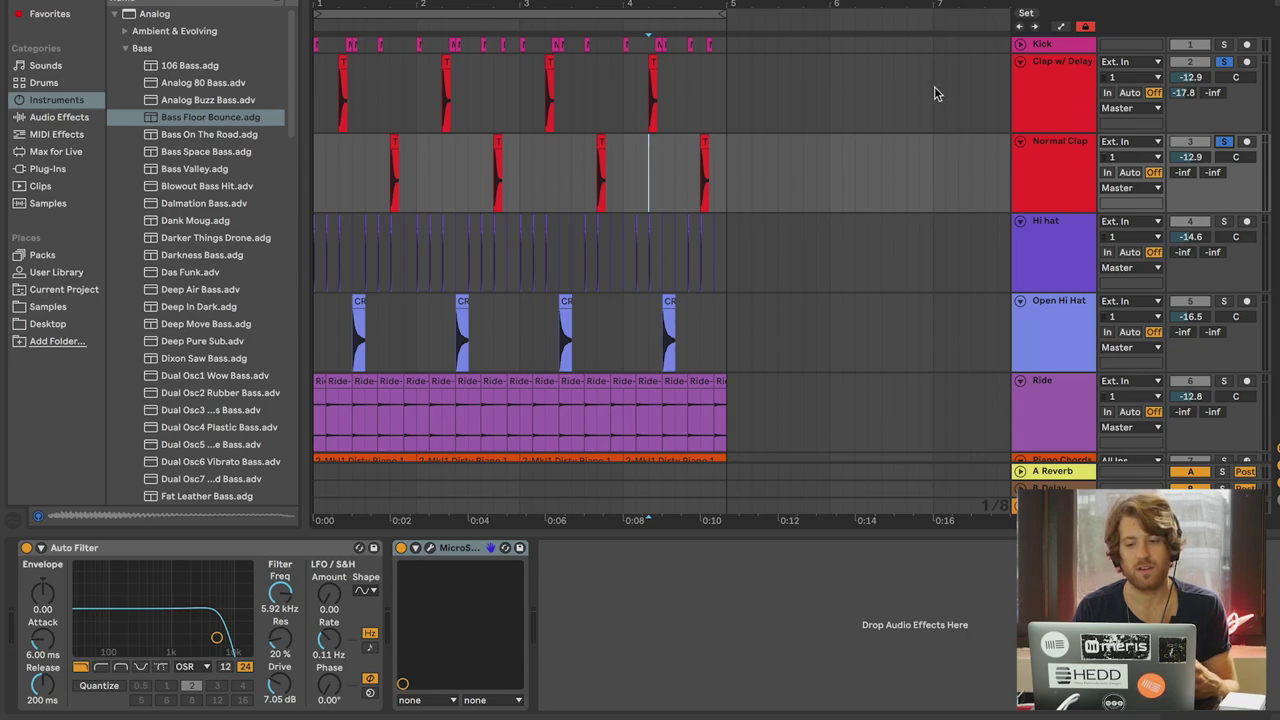
click(1223, 45)
key(space)
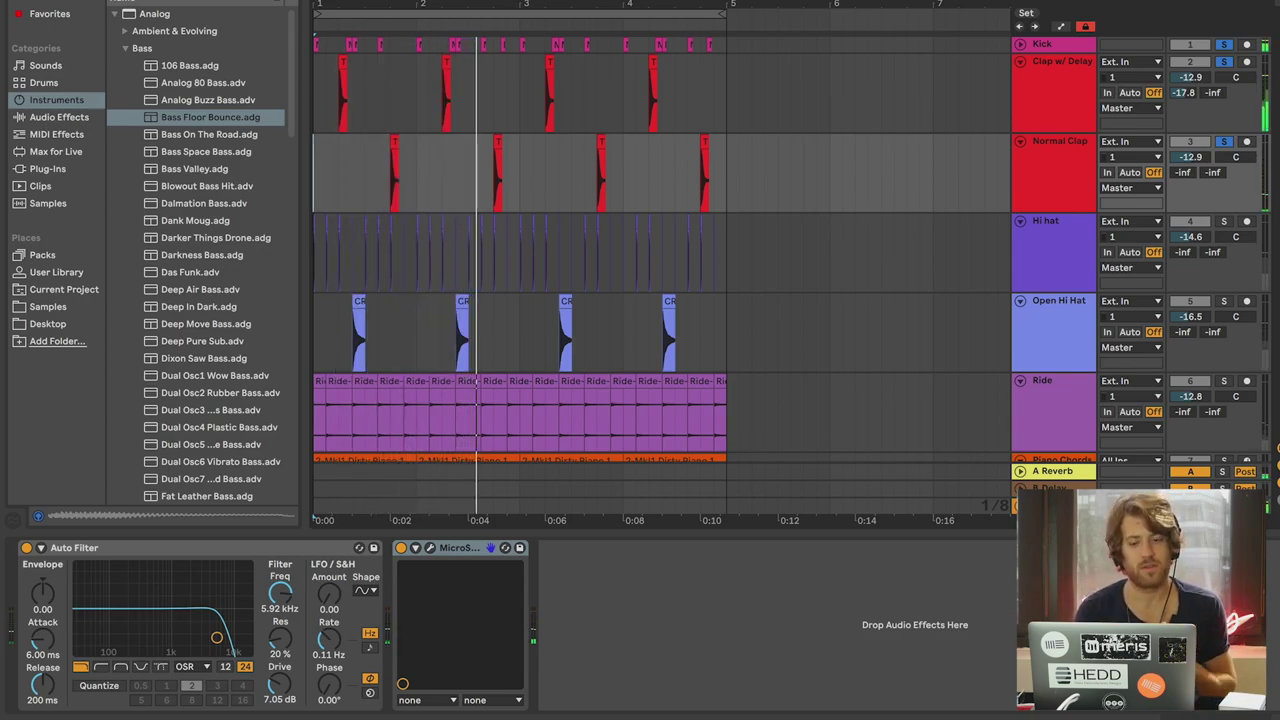
key(space)
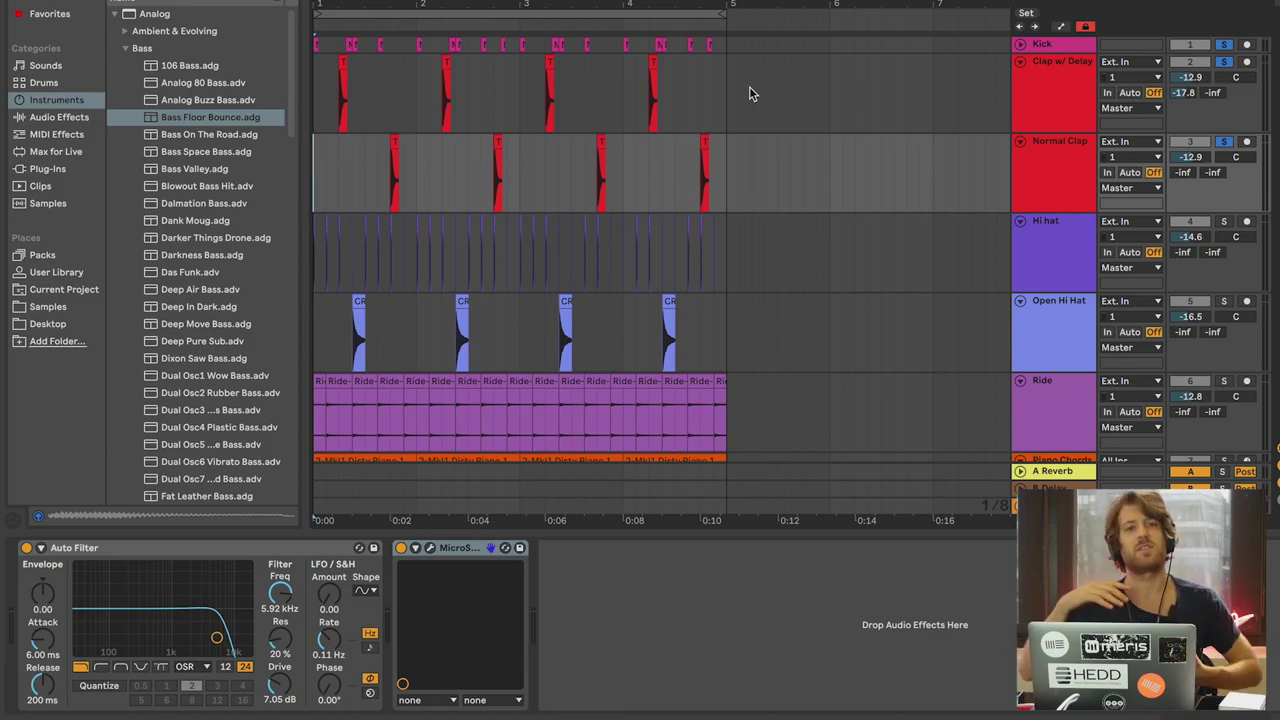
Step: Compare the effect chains of the Clap w/ Delay and Normal Clap tracks
click(1043, 94)
click(1062, 168)
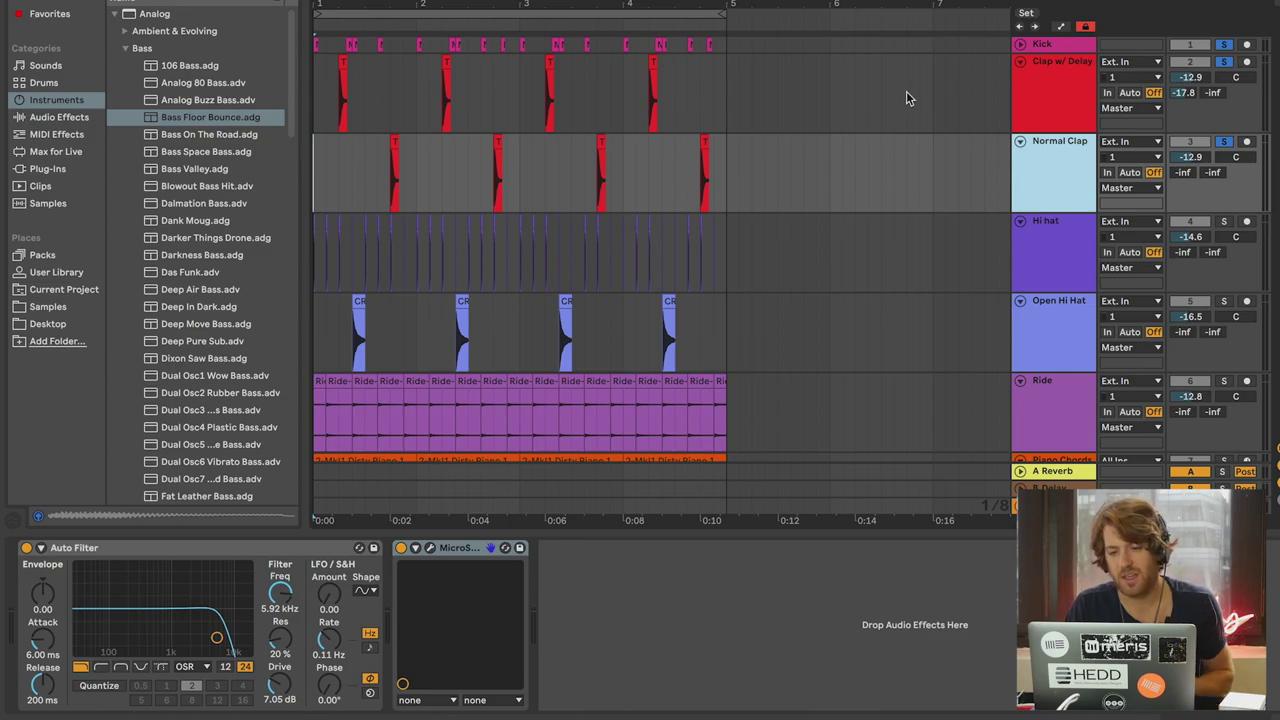
click(1044, 110)
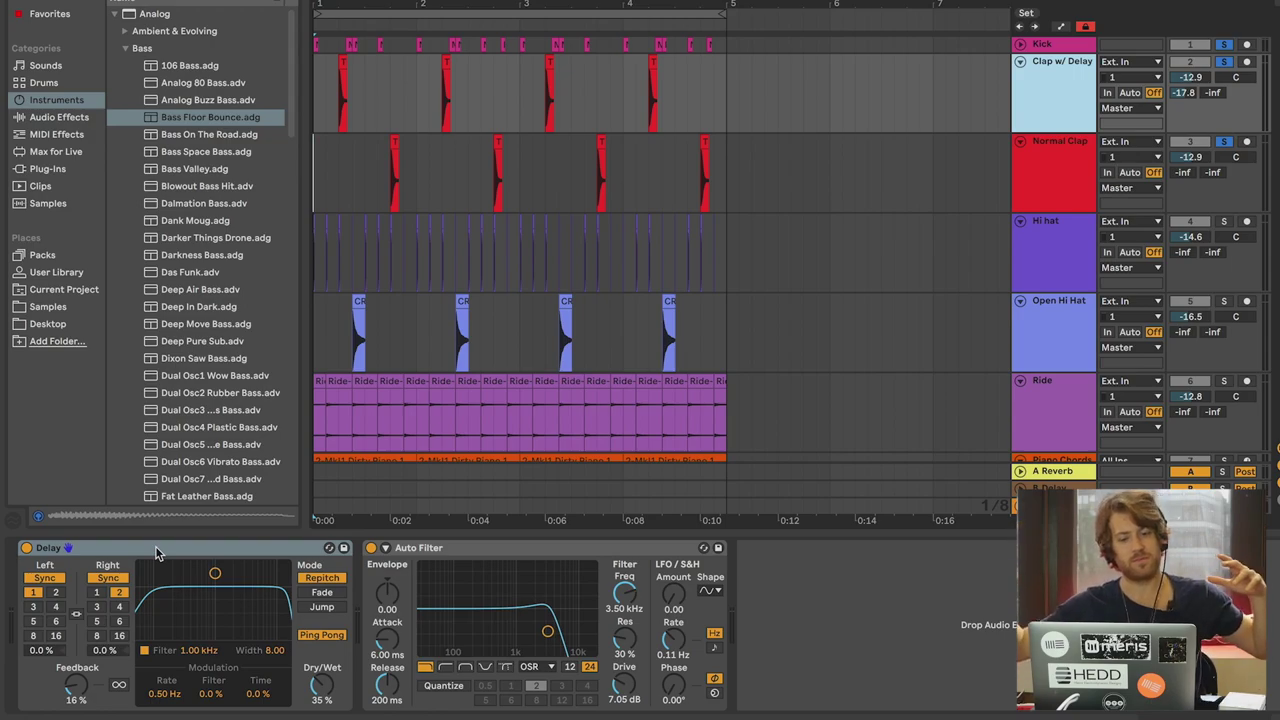
click(1053, 168)
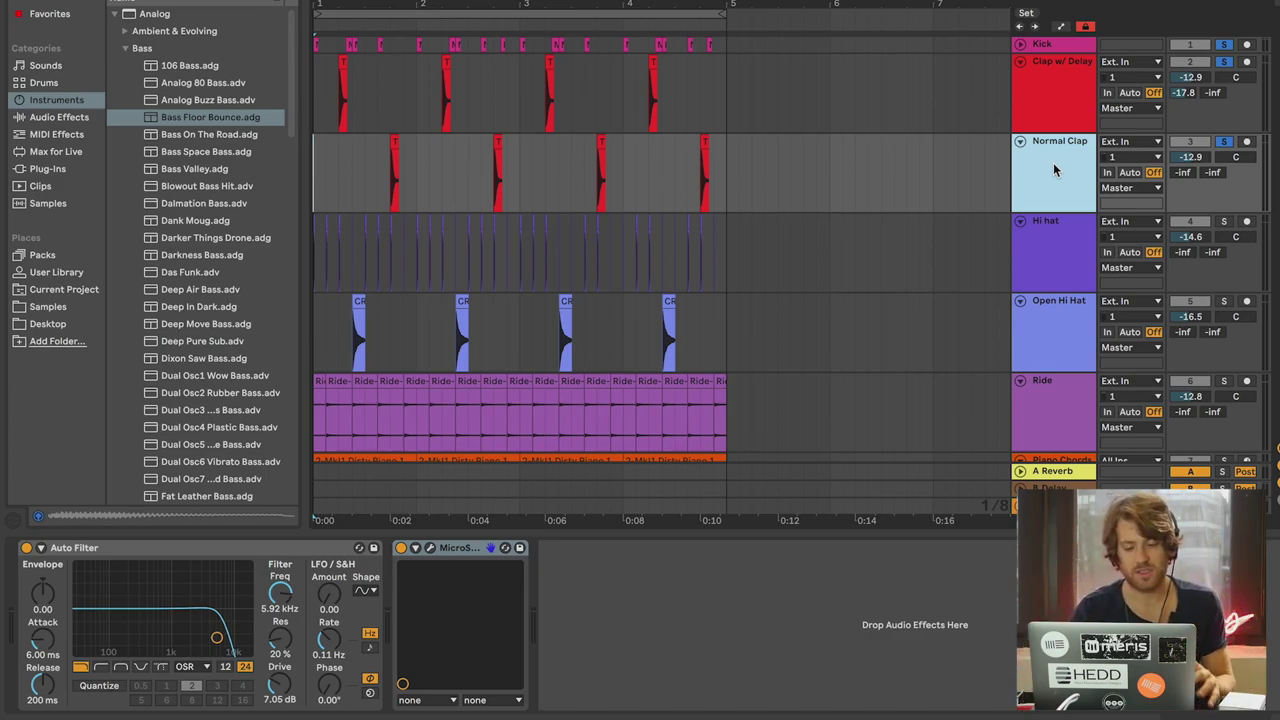
Step: Inspect the MicroShift plugin window, then view the Clap w/ Delay effects
click(430, 548)
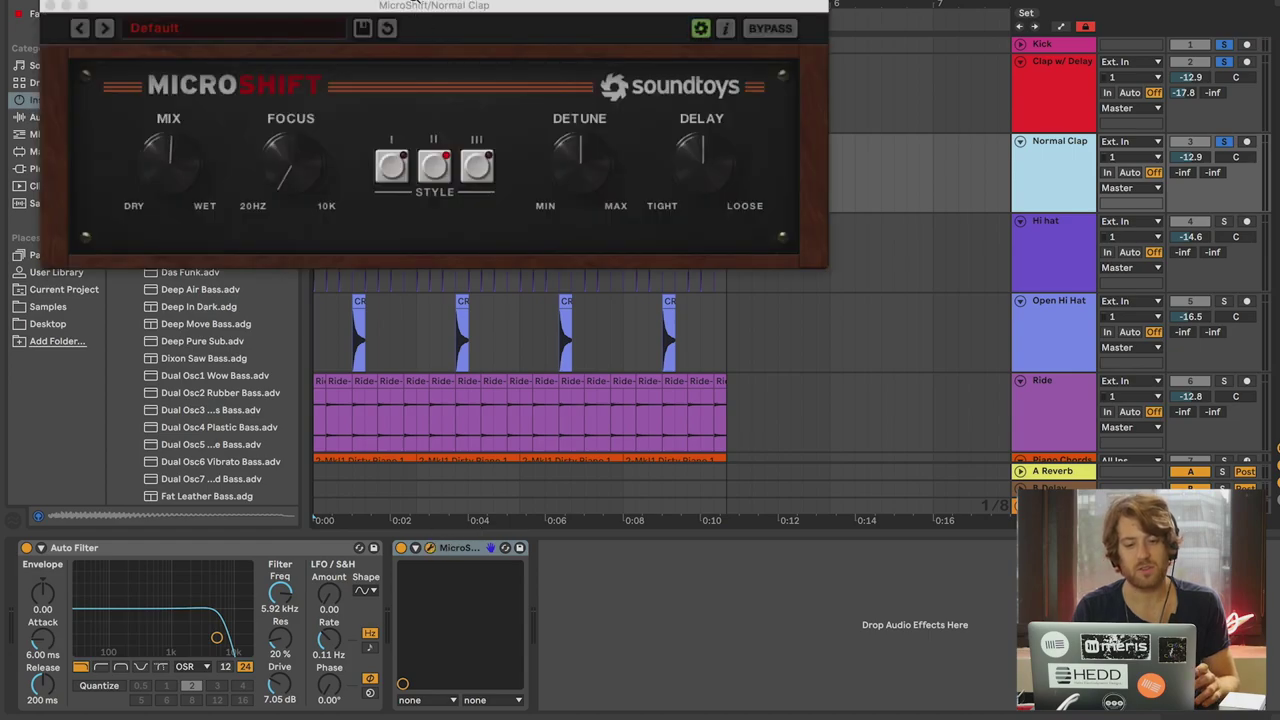
drag(405, 11, 626, 28)
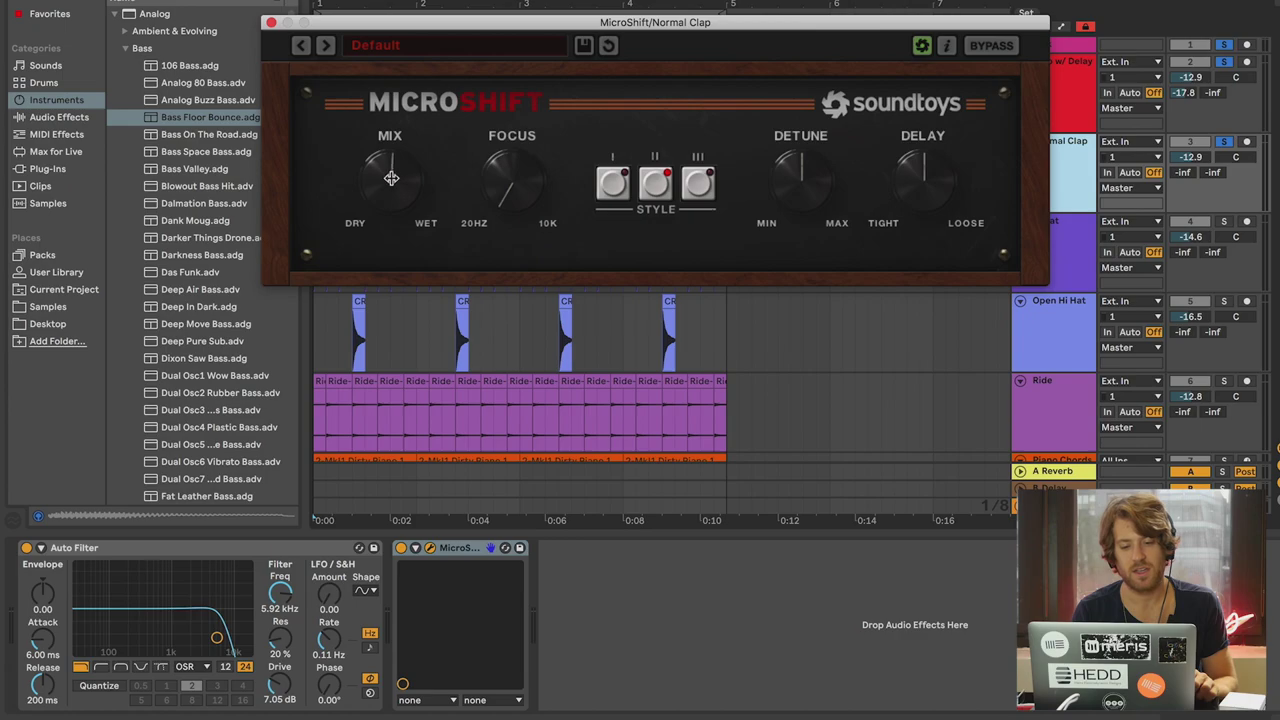
click(271, 23)
click(1049, 174)
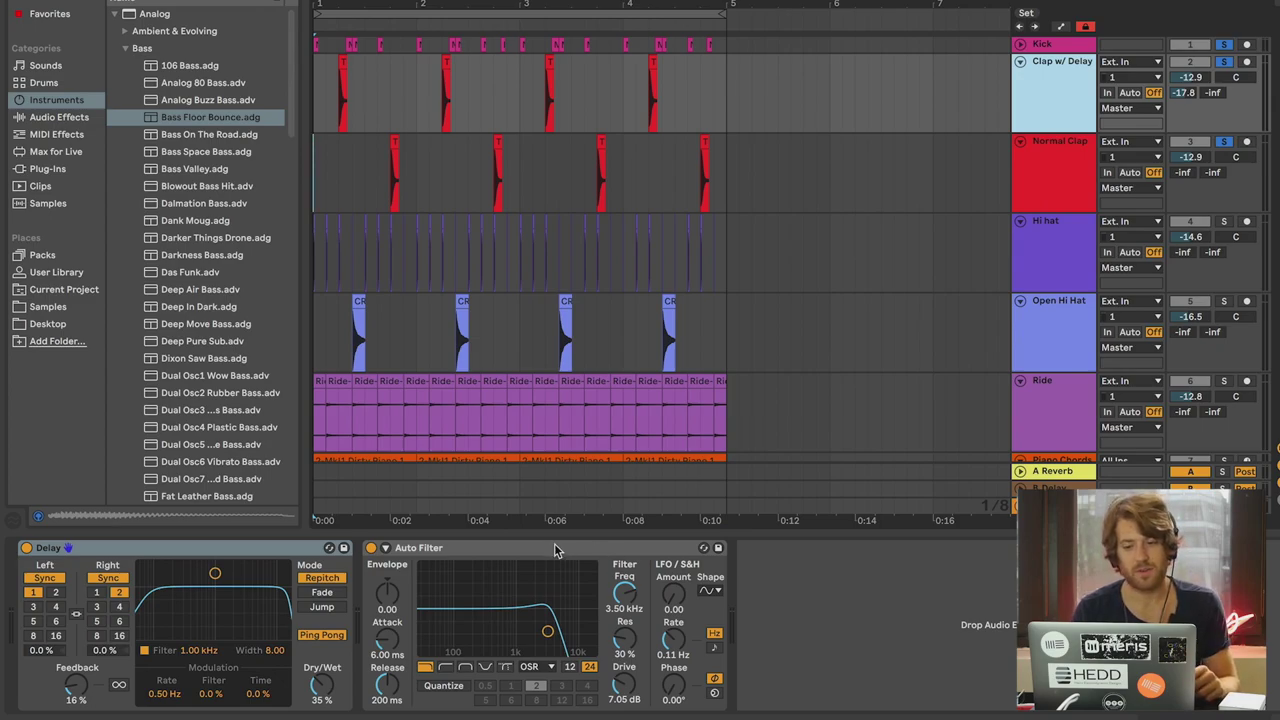
Step: Unsolo kick and claps, bypass Normal Clap's Auto Filter, and play to hear the unfiltered clap
click(1223, 61)
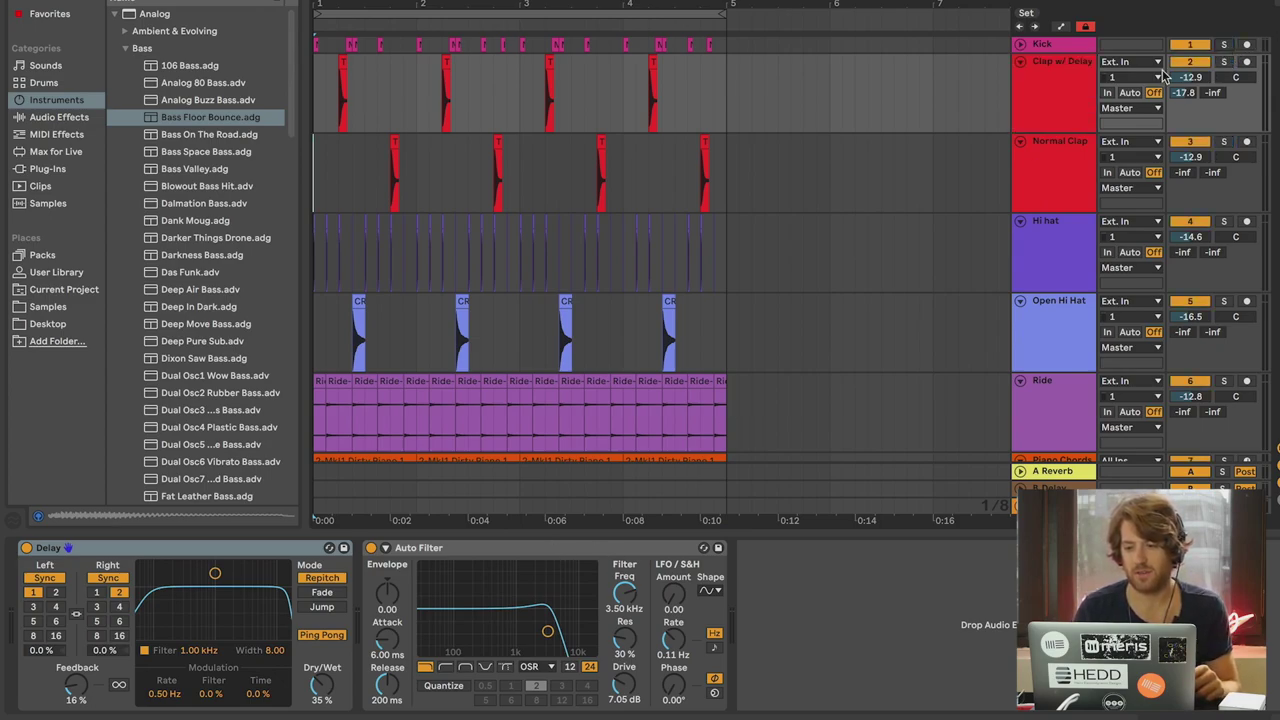
click(1070, 100)
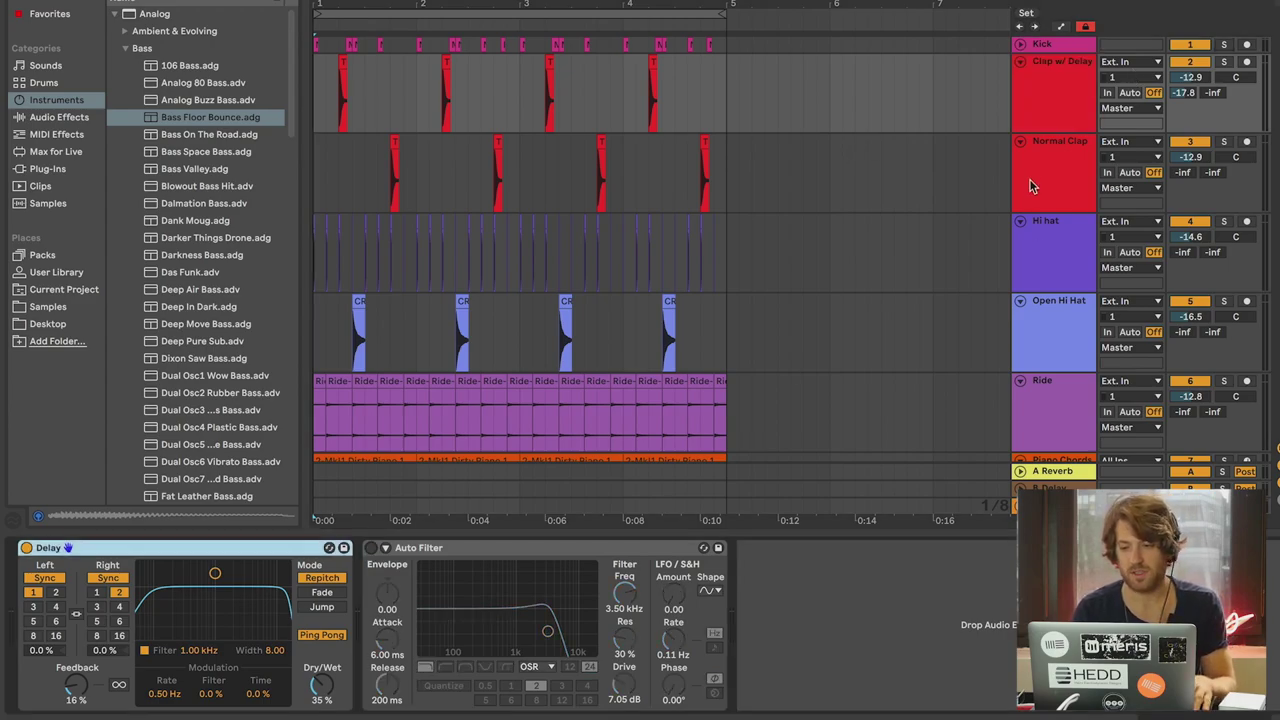
key(Down)
click(27, 548)
key(space)
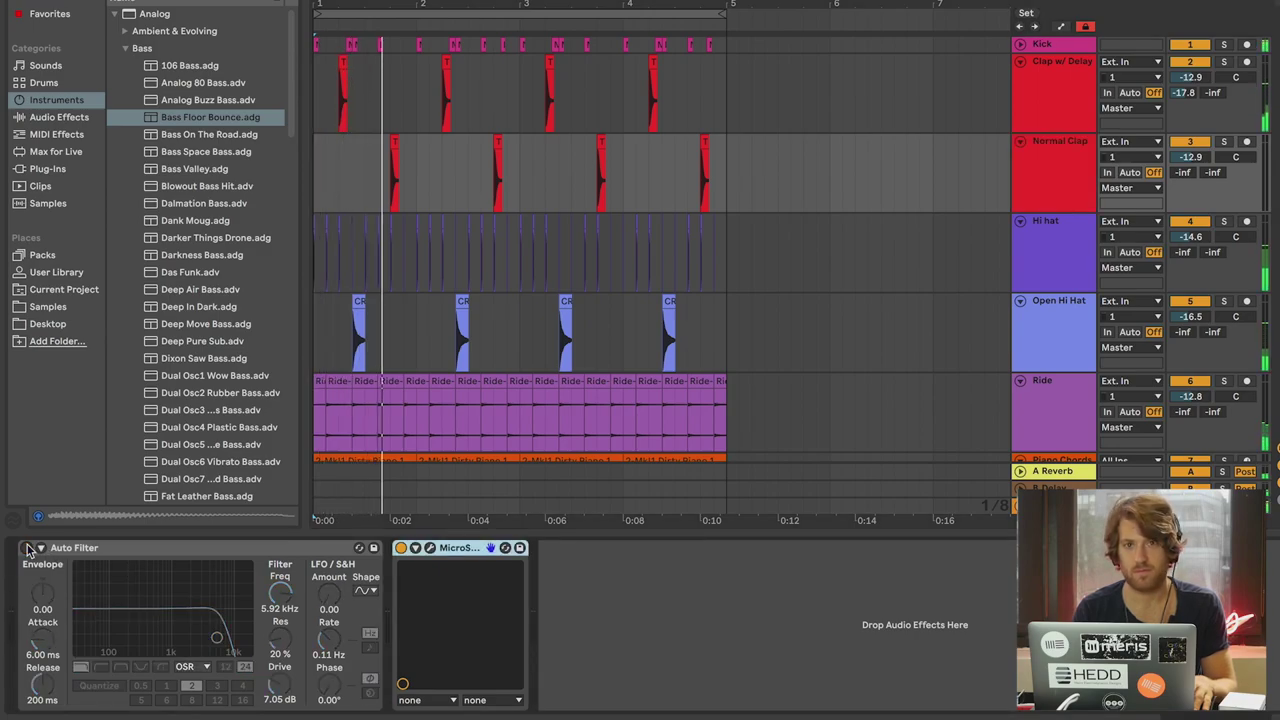
click(1045, 67)
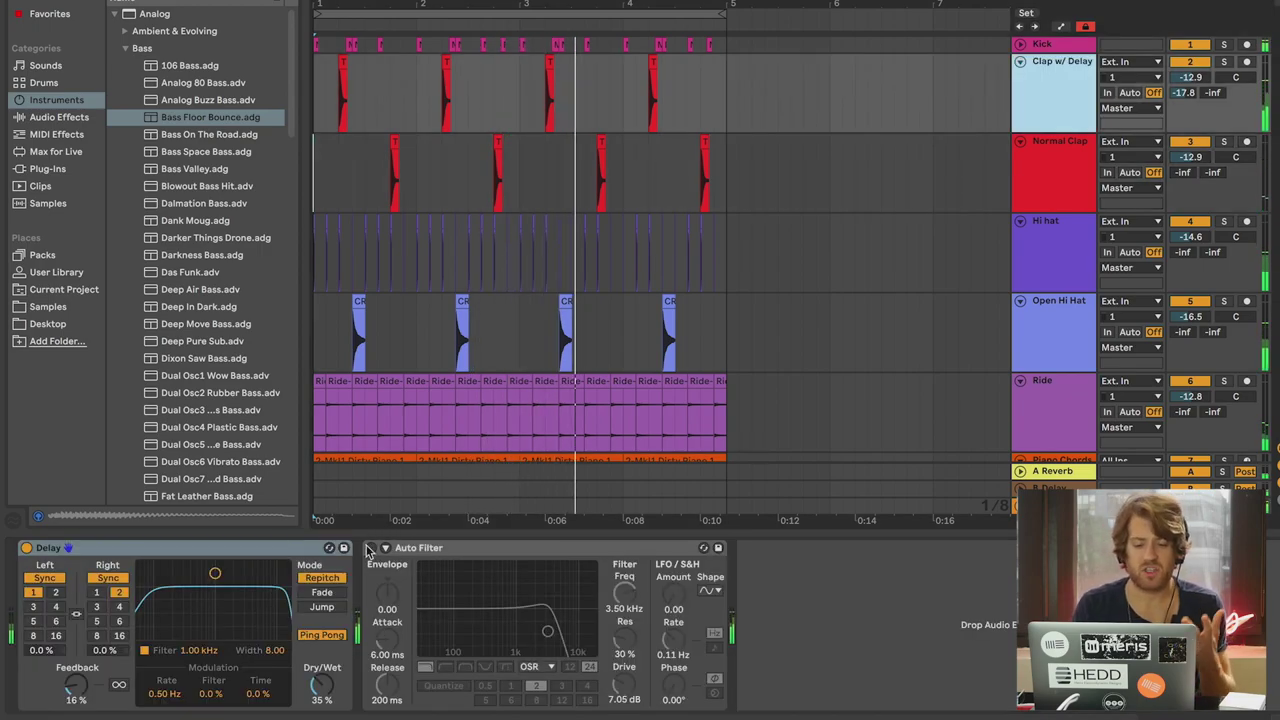
key(space)
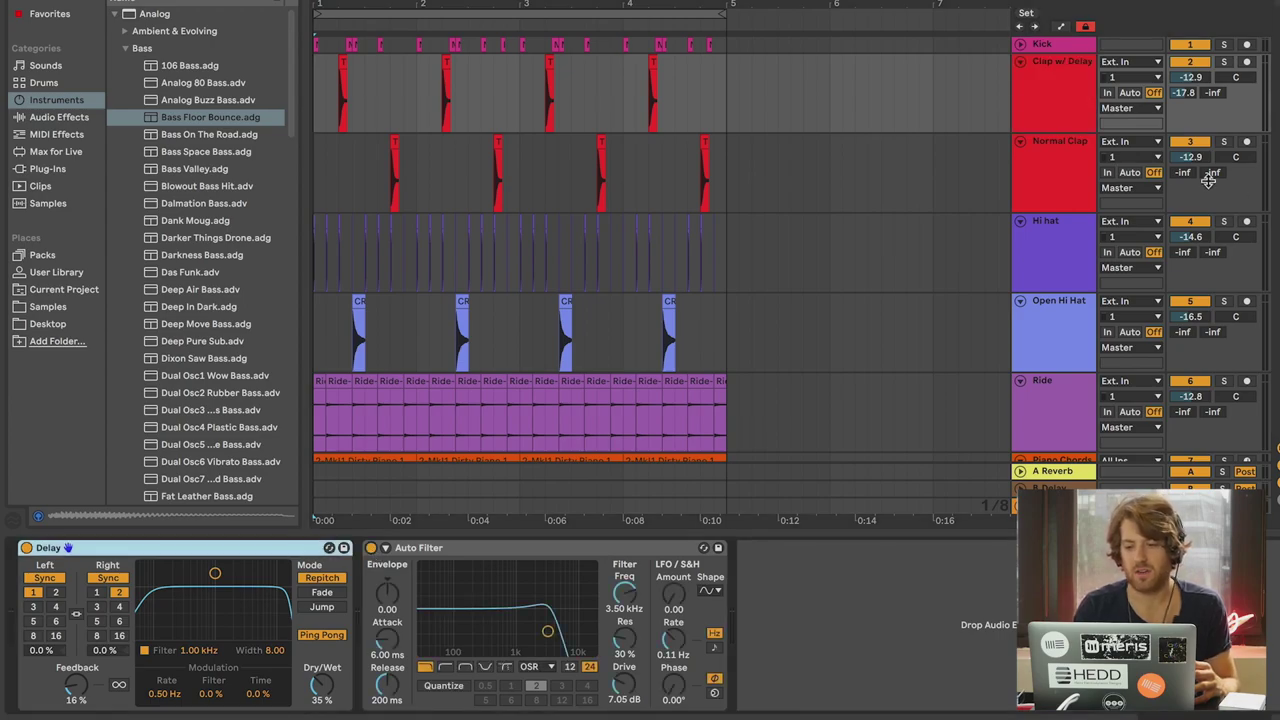
Step: Switch Normal Clap's 5.92 kHz Auto Filter back on and play from the start
click(1084, 168)
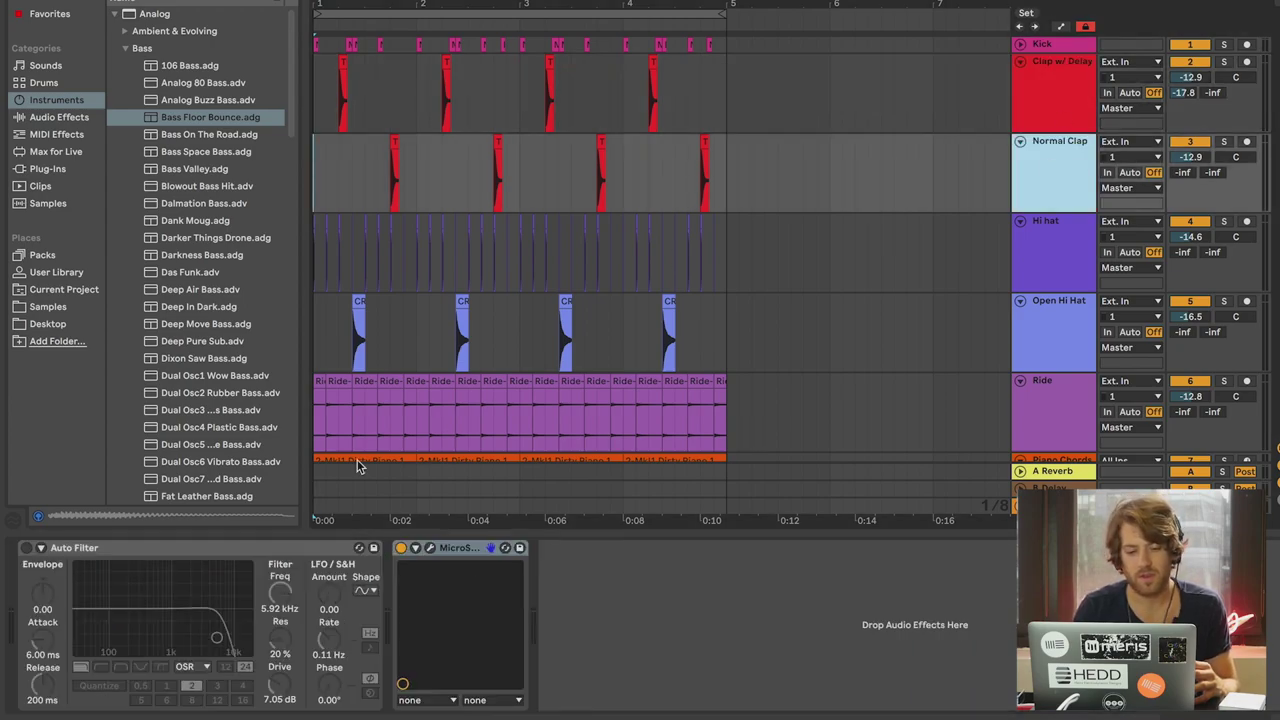
click(27, 549)
key(space)
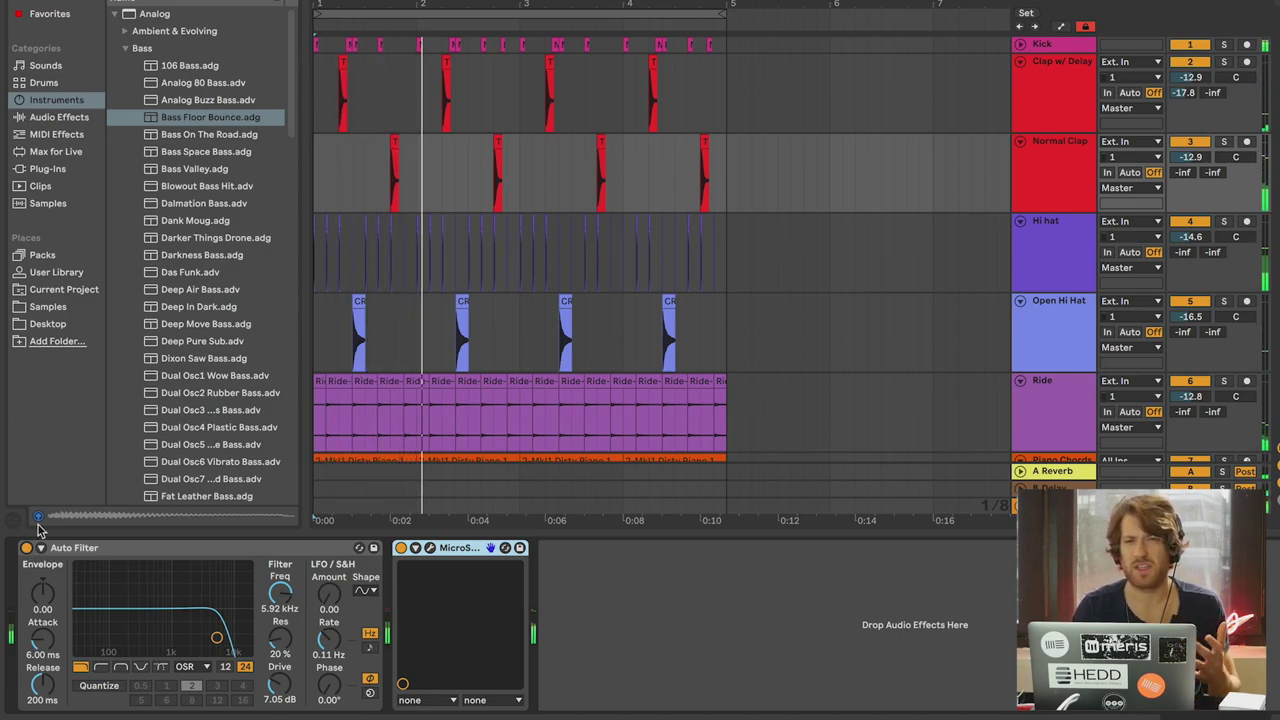
scroll(506, 360, down, 5)
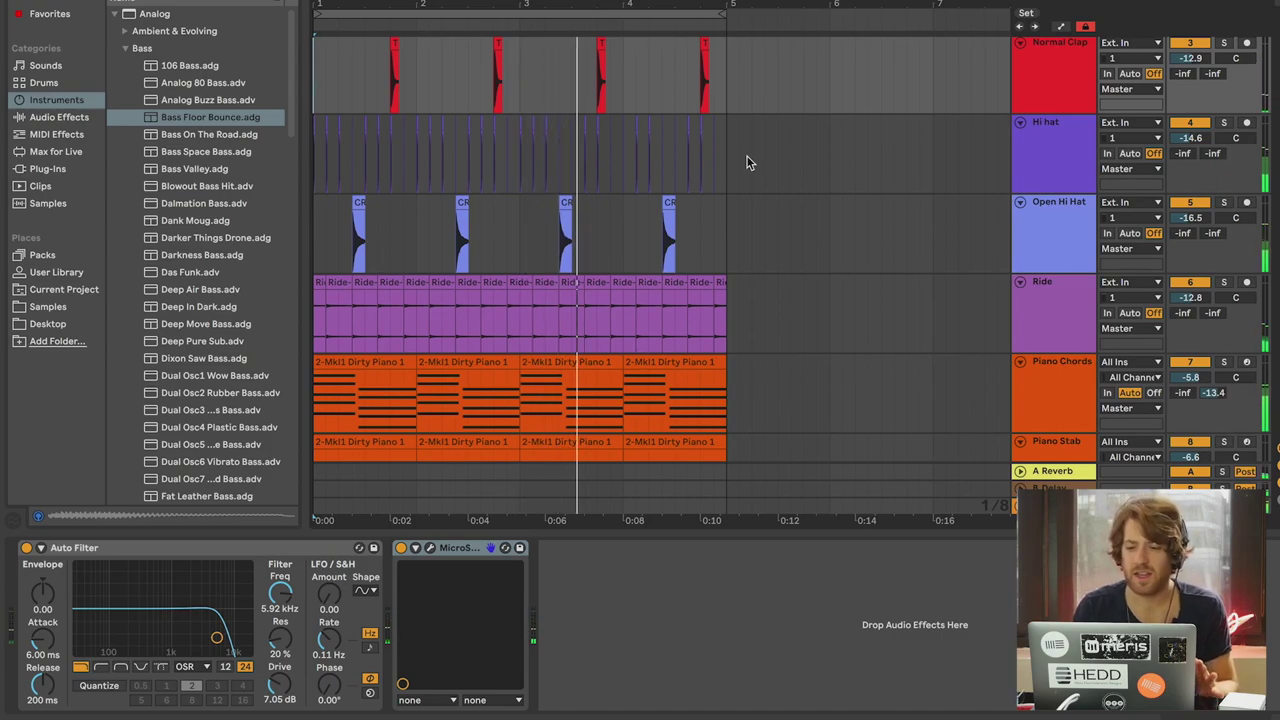
Step: Solo the Hi hat track and open its PhaseMistress plugin controls
click(1065, 155)
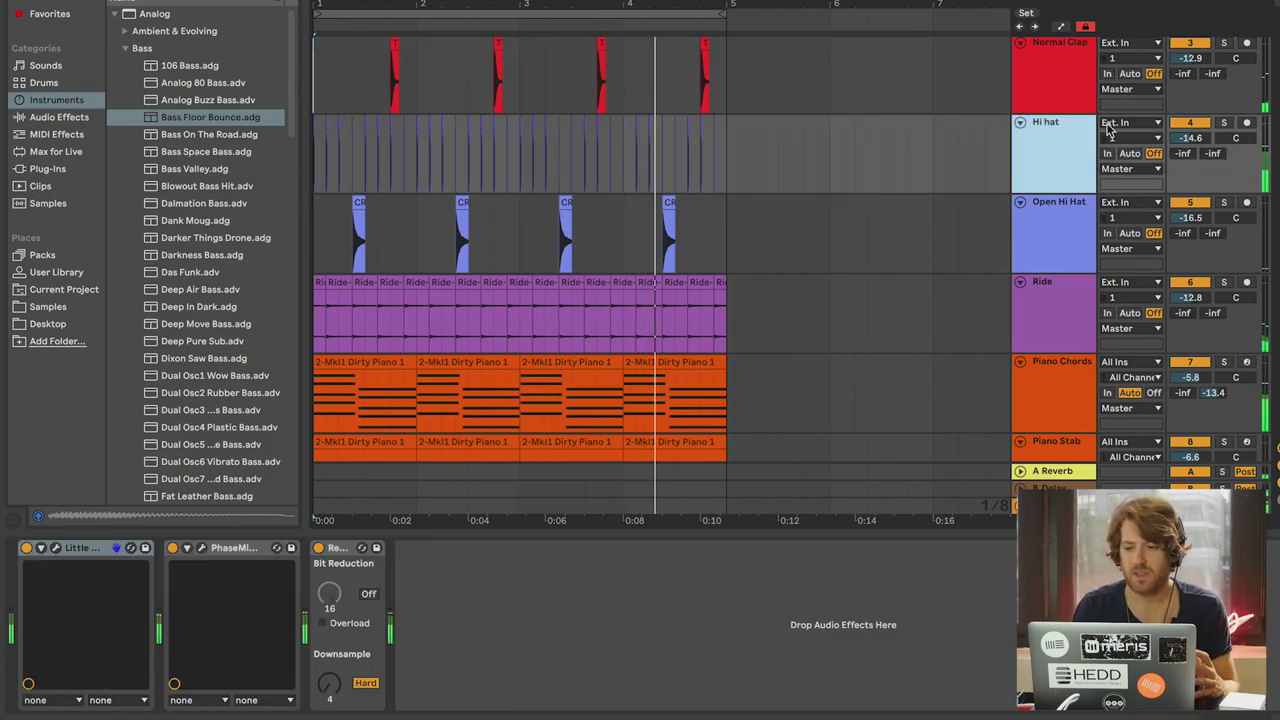
click(1226, 124)
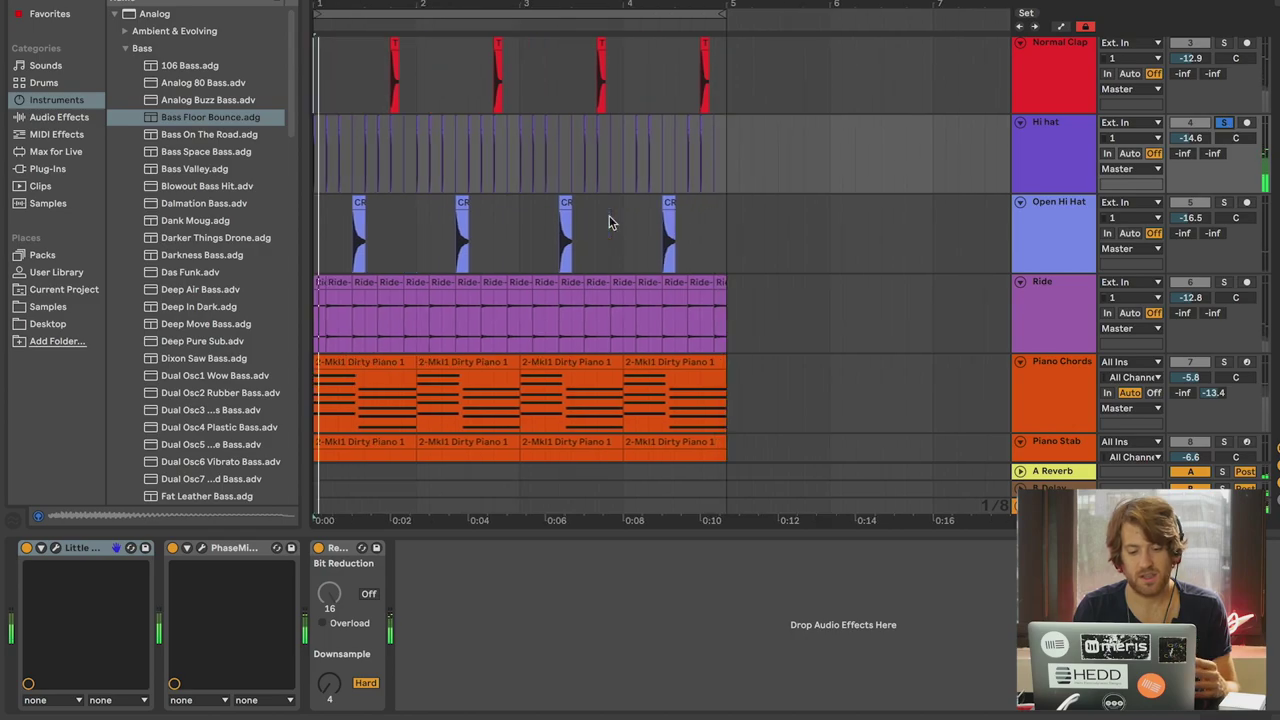
scroll(609, 215, down, 2)
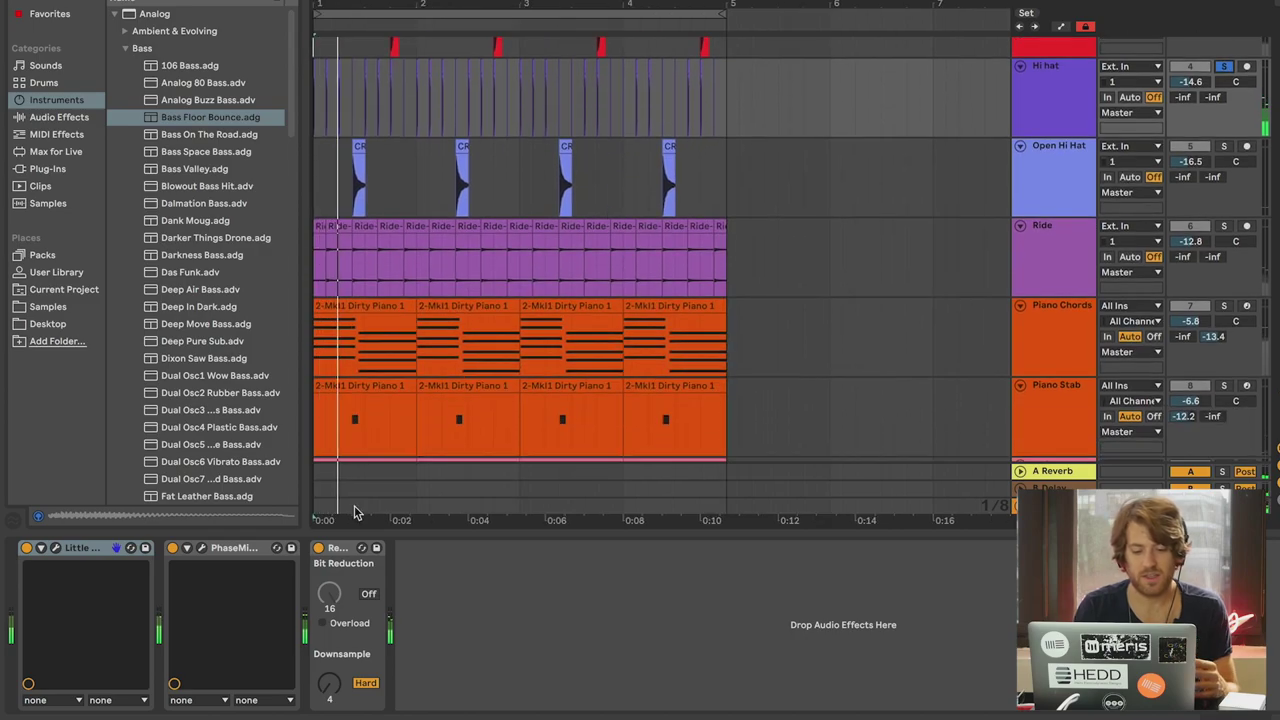
click(200, 549)
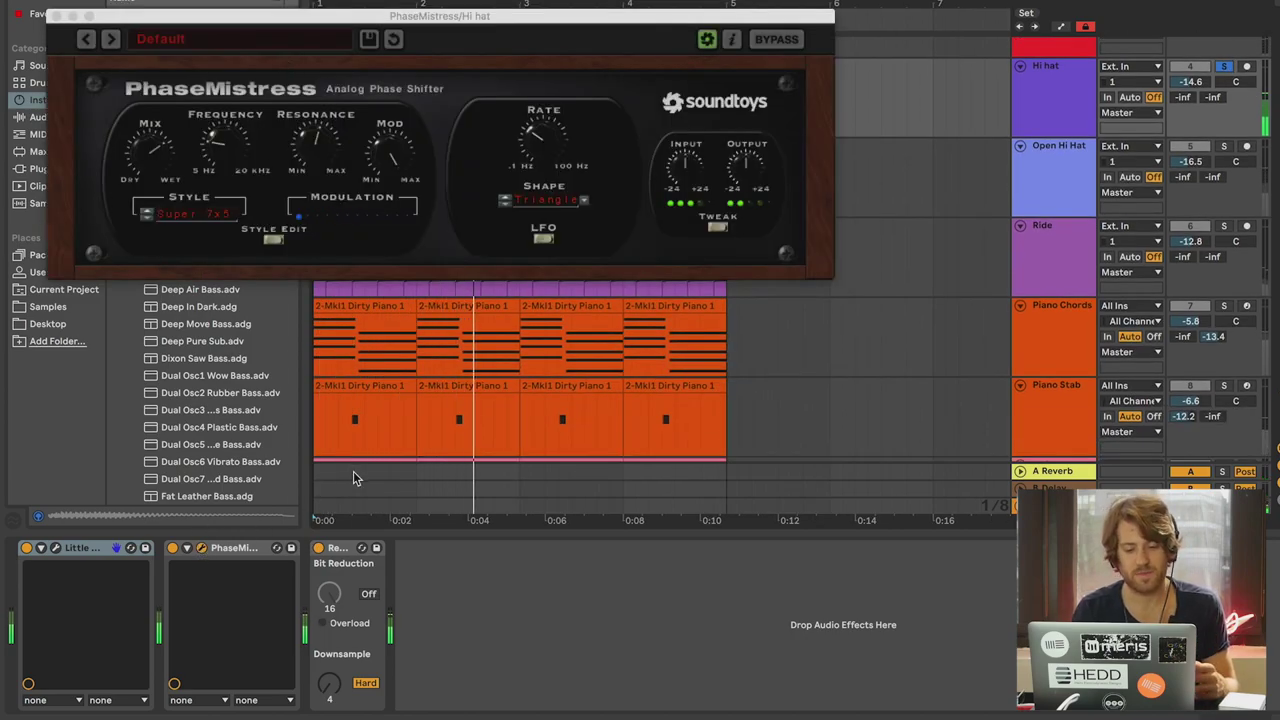
drag(382, 18, 676, 252)
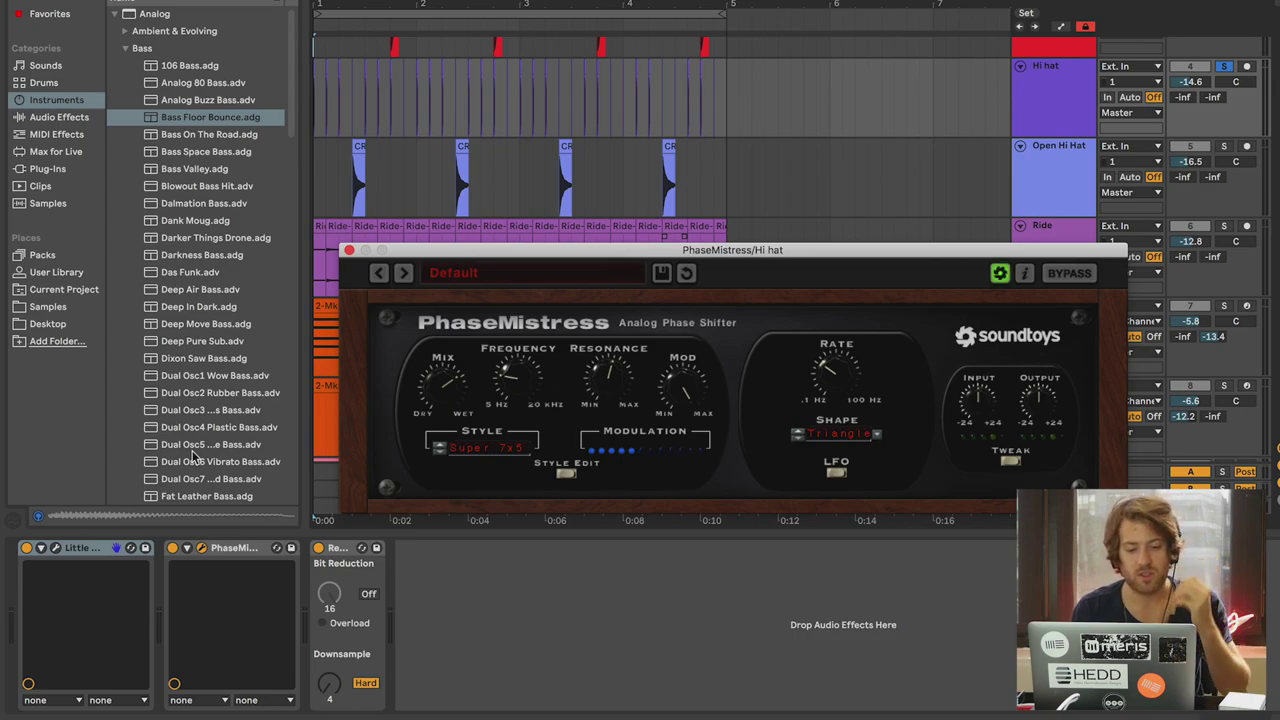
Step: Switch off PhaseMistress and Bit Reduction and play the dry hi hat
click(178, 548)
click(319, 548)
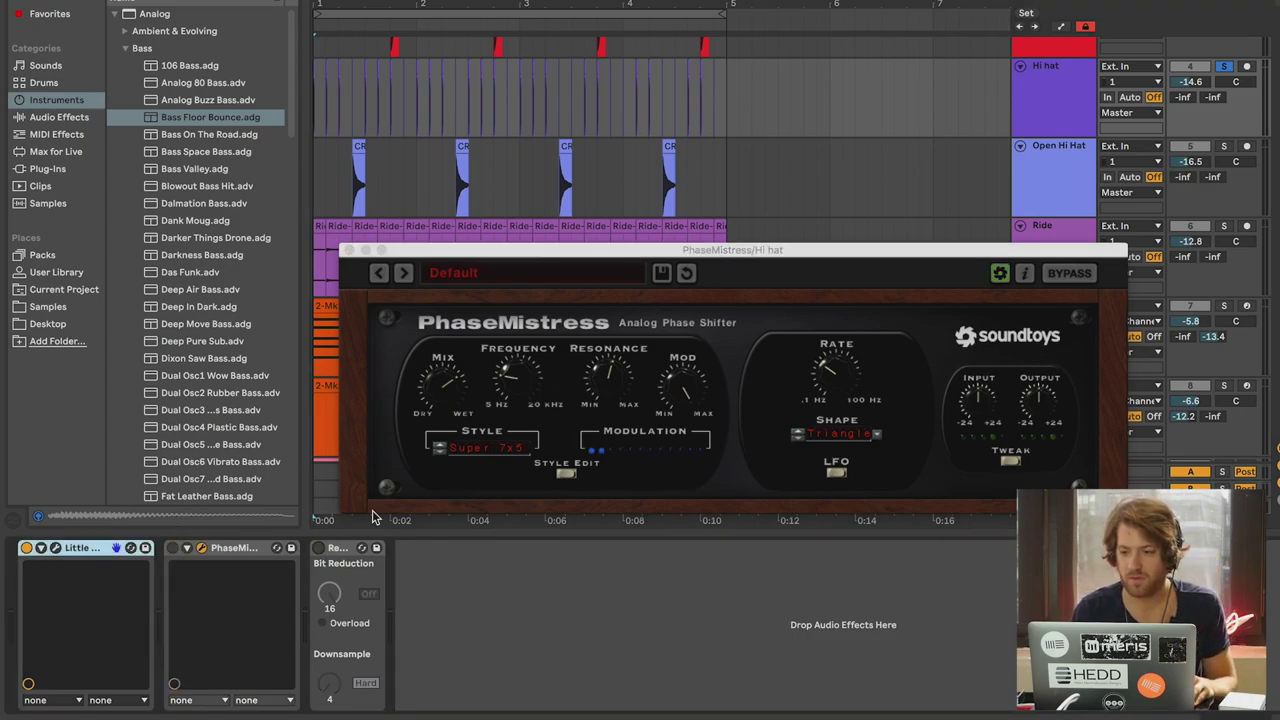
key(space)
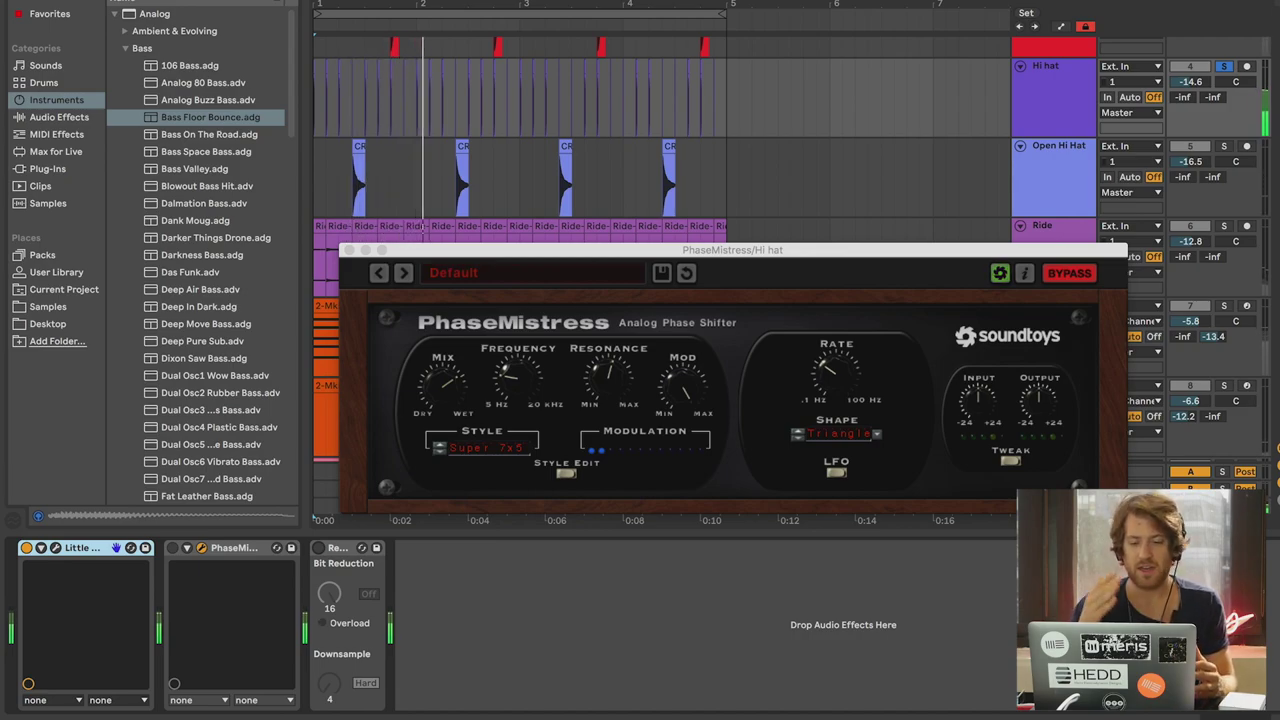
Step: A/B the Little MicroShift effect on the hi hat, leaving it on
click(56, 548)
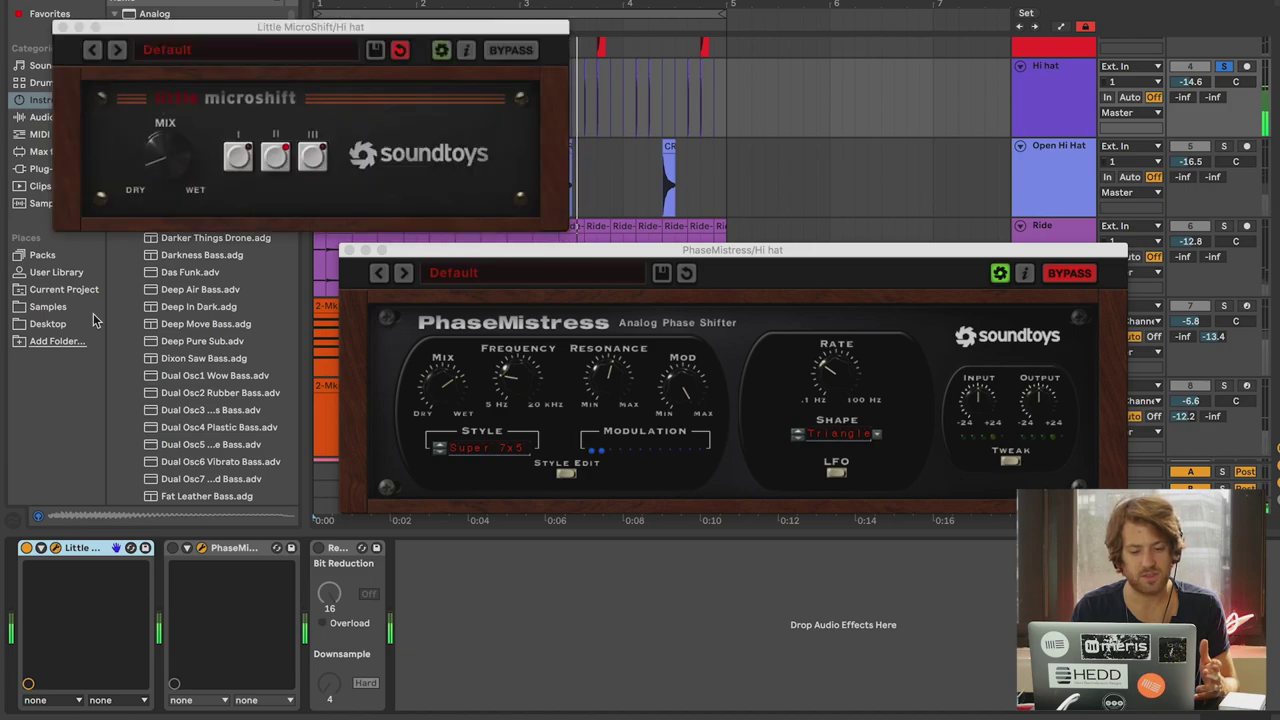
click(27, 548)
click(27, 548)
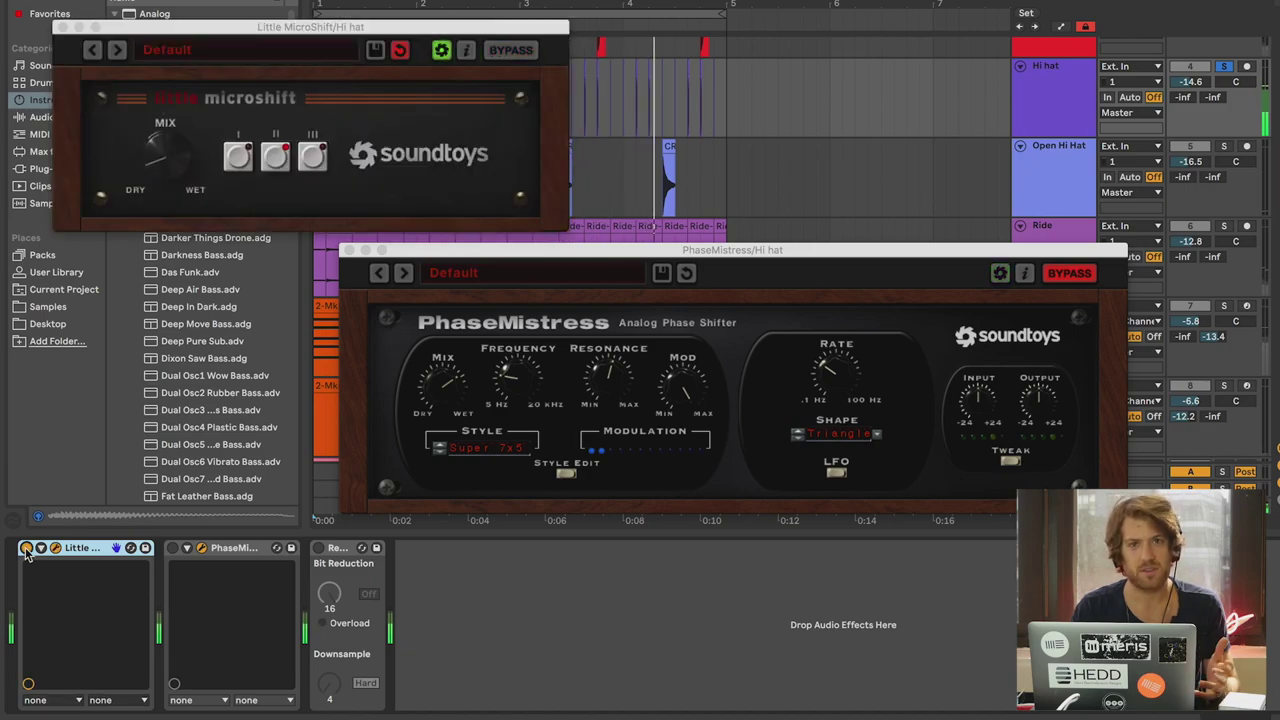
click(62, 28)
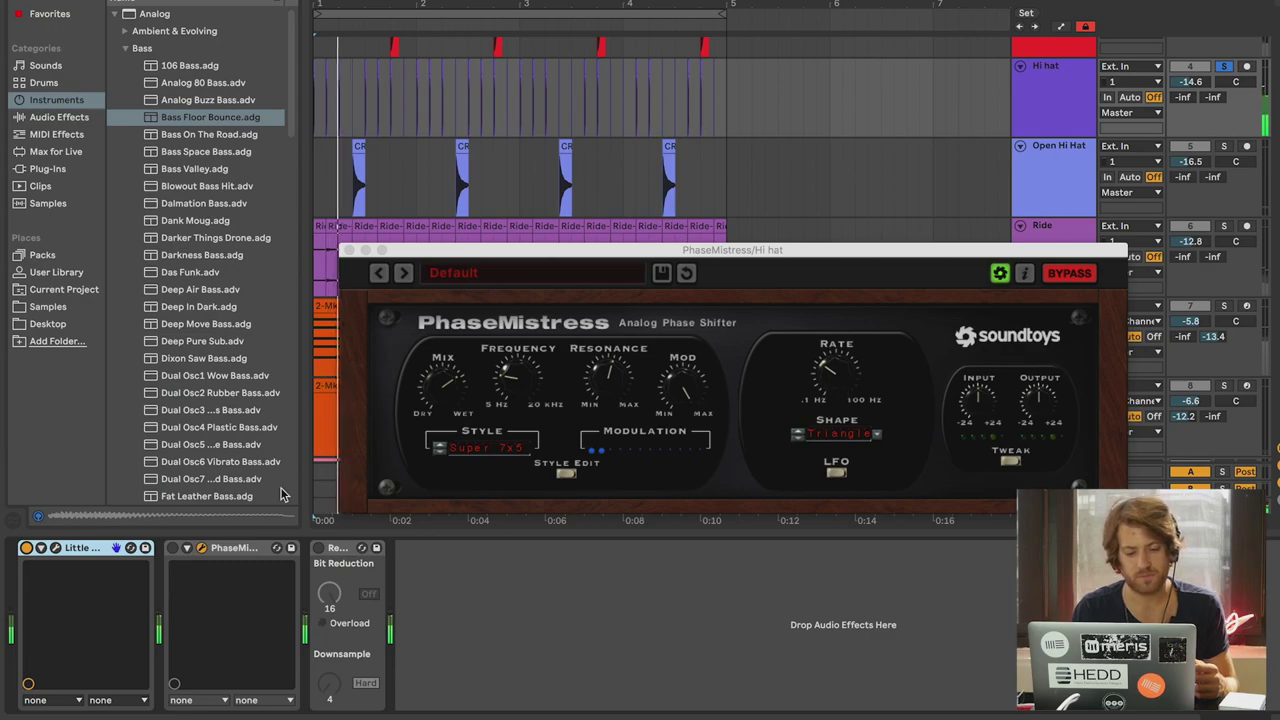
Step: Re-enable PhaseMistress and Bit Reduction and unsolo the Hi hat track
click(172, 548)
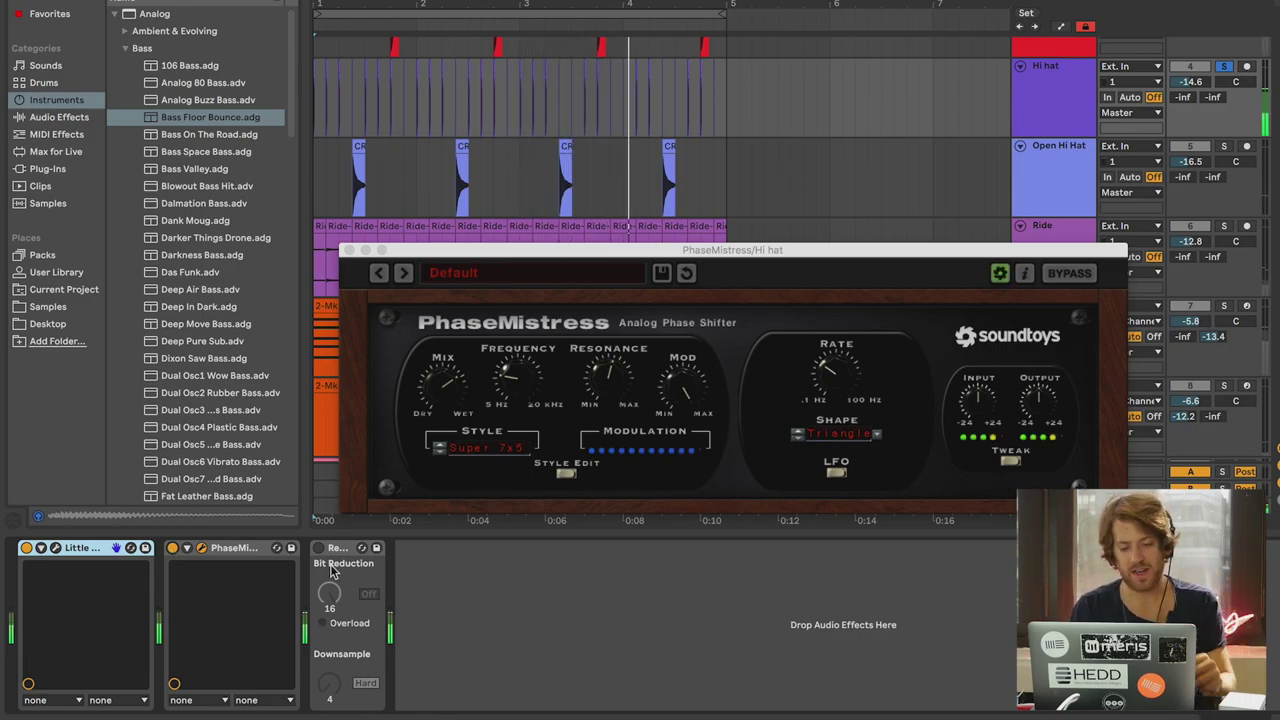
click(318, 548)
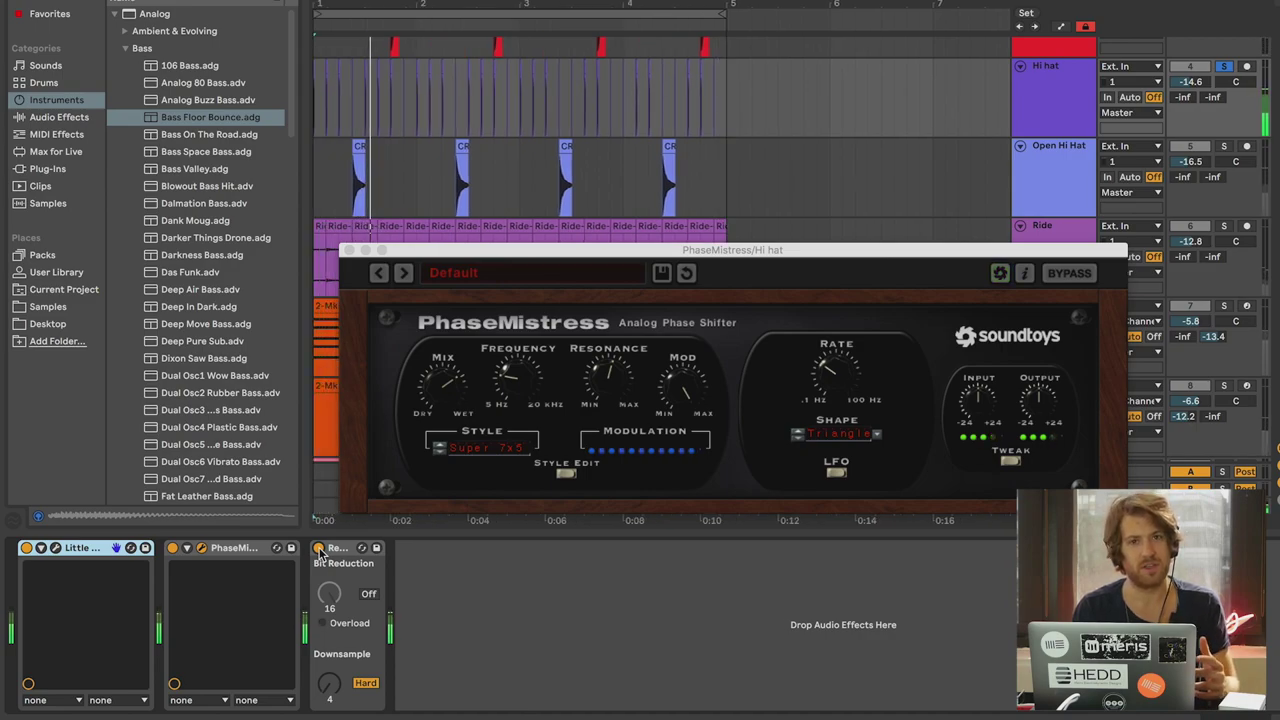
click(1224, 67)
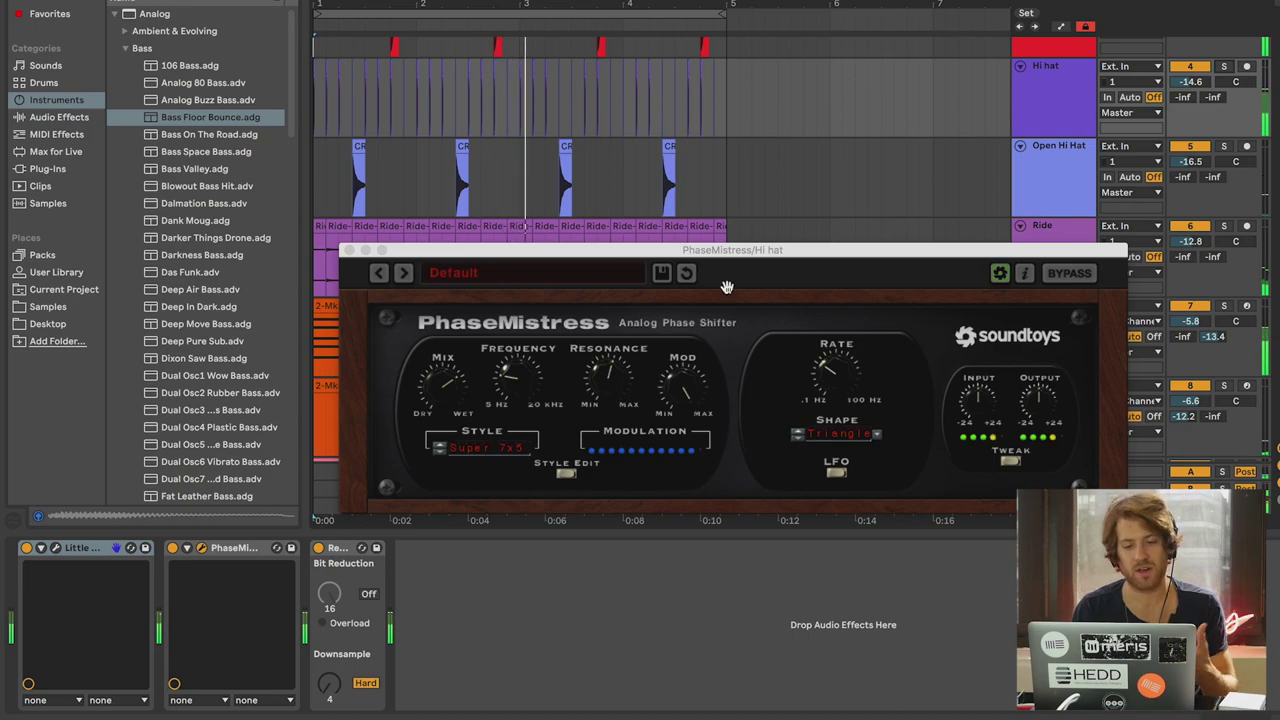
drag(714, 264, 714, 485)
Step: Close the PhaseMistress window and hide the device panel to enlarge the arrangement
scroll(775, 280, down, 6)
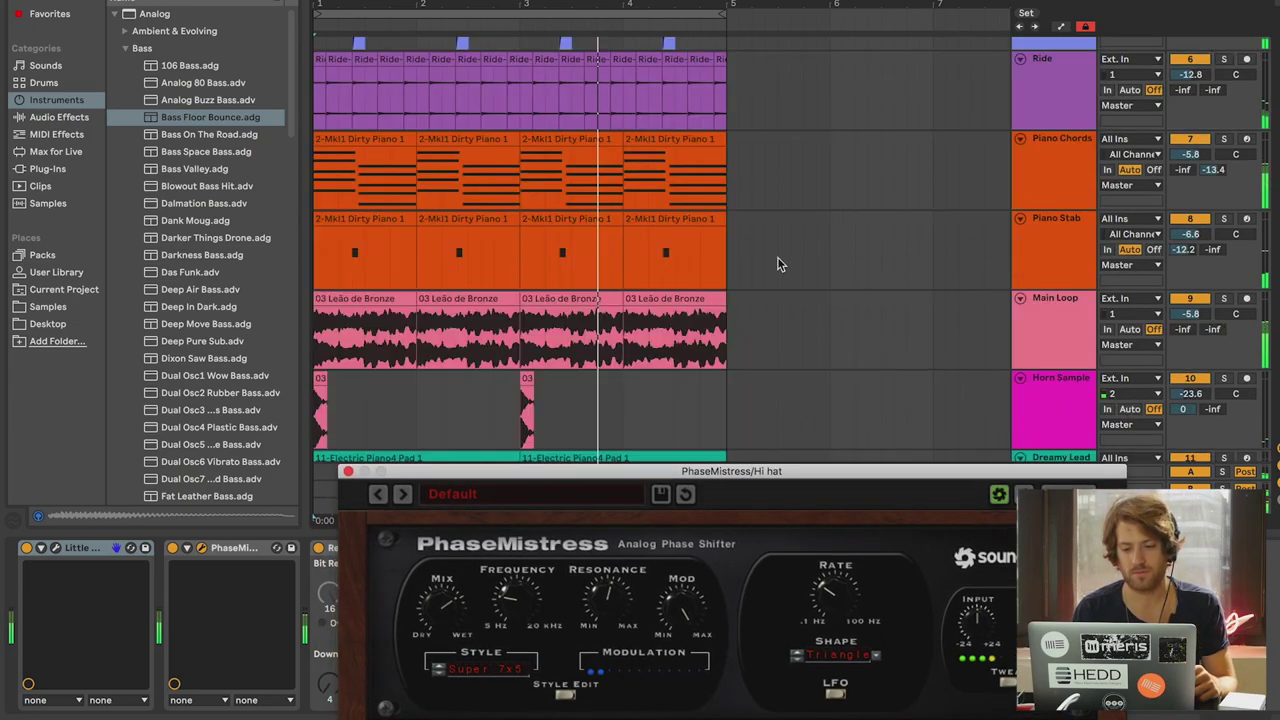
scroll(778, 264, down, 2)
click(348, 473)
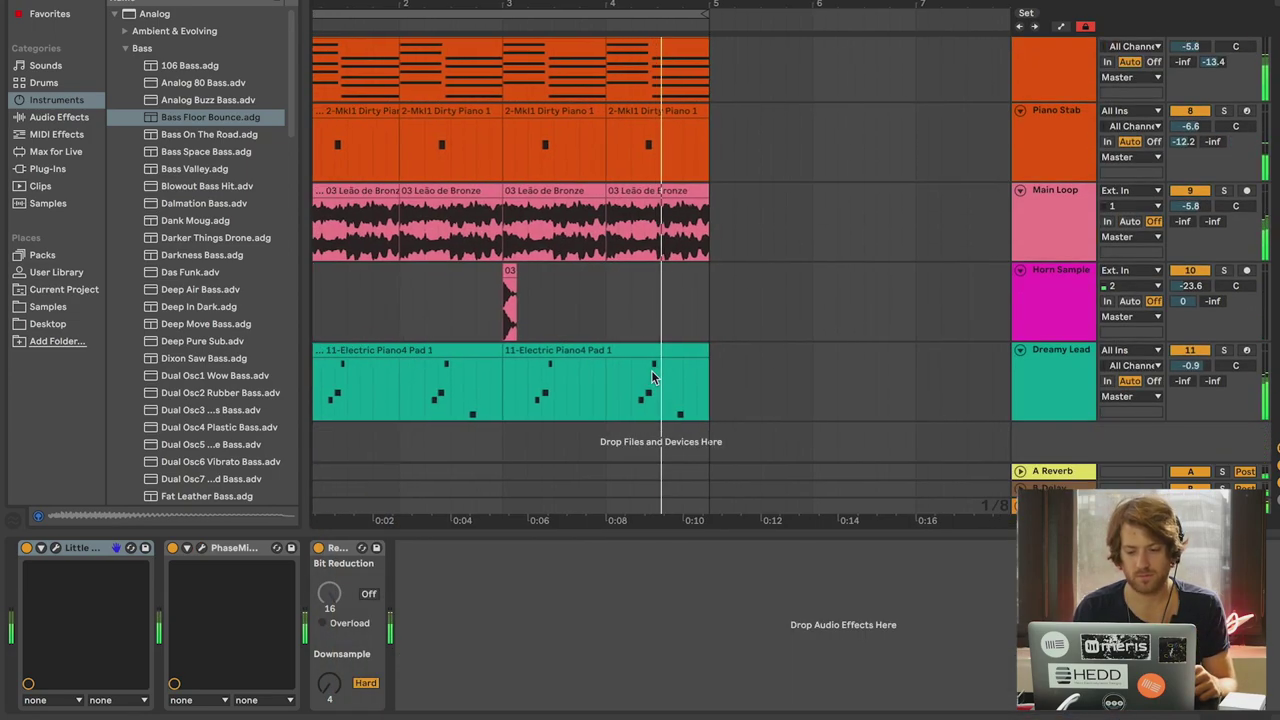
scroll(655, 300, up, 5)
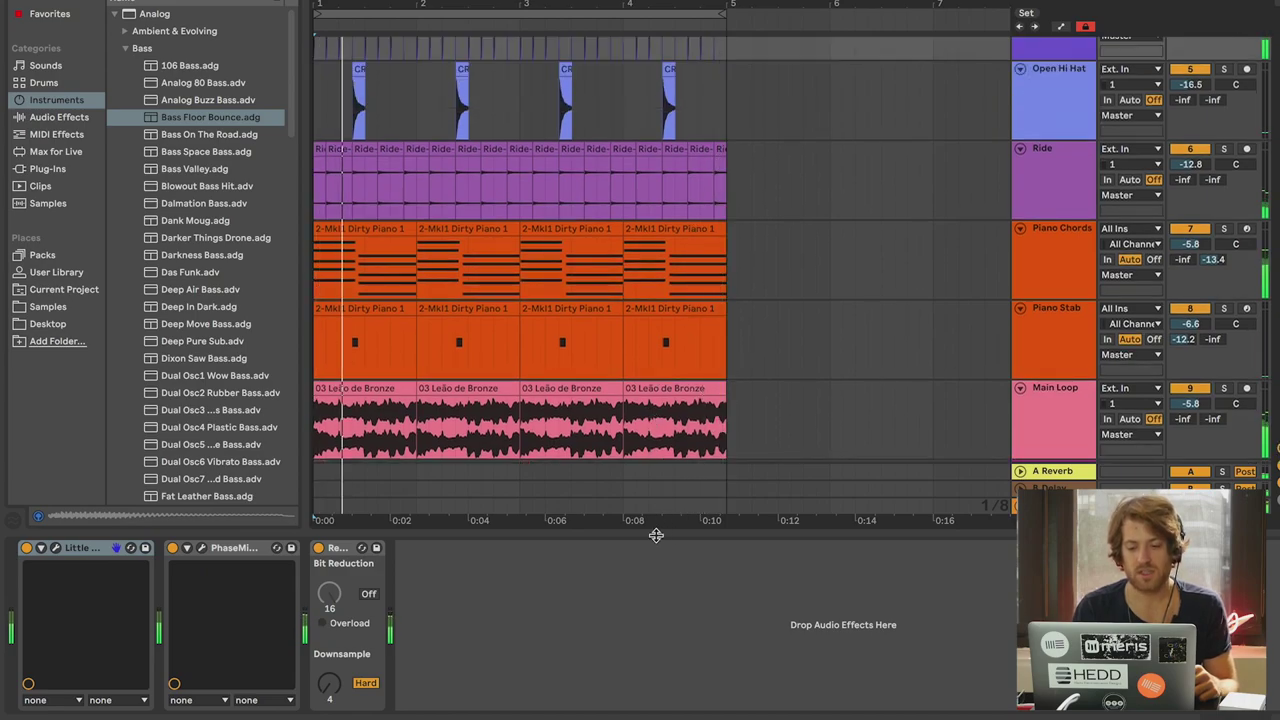
key(shift+Tab)
scroll(657, 541, up, 5)
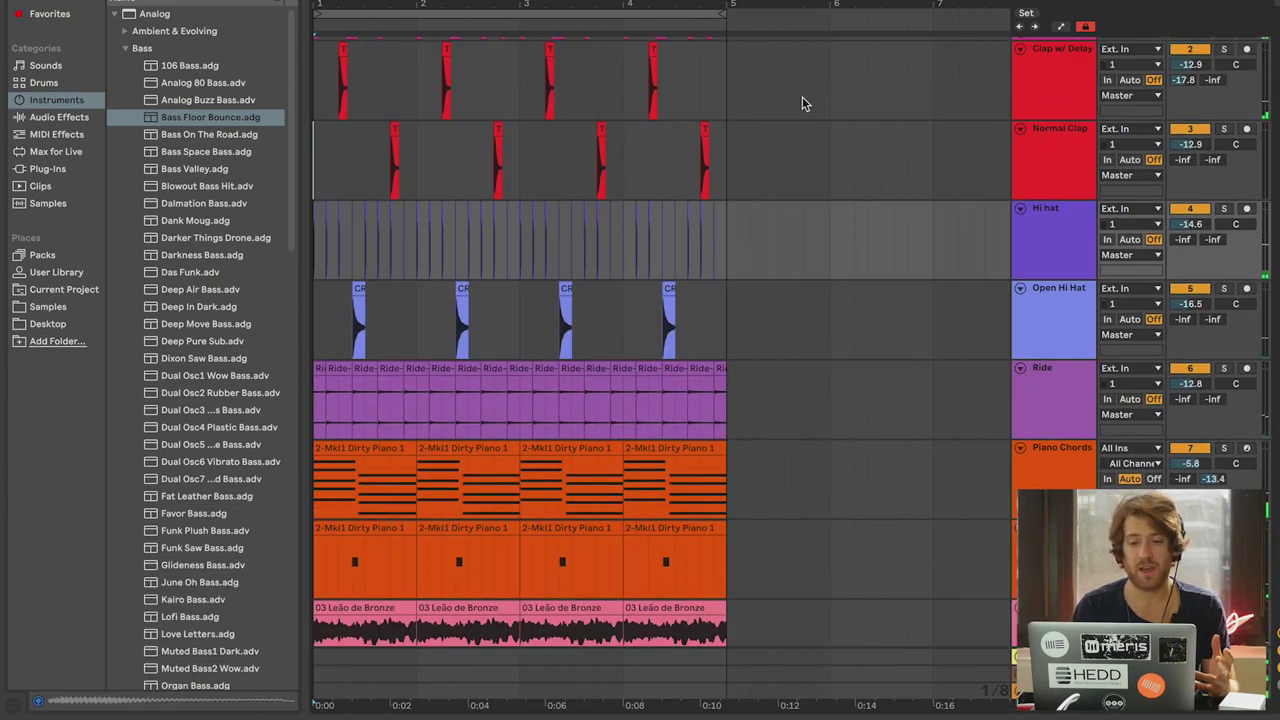
scroll(803, 103, up, 1)
Step: Move the drum clips so they start at bar 5
drag(727, 46, 270, 412)
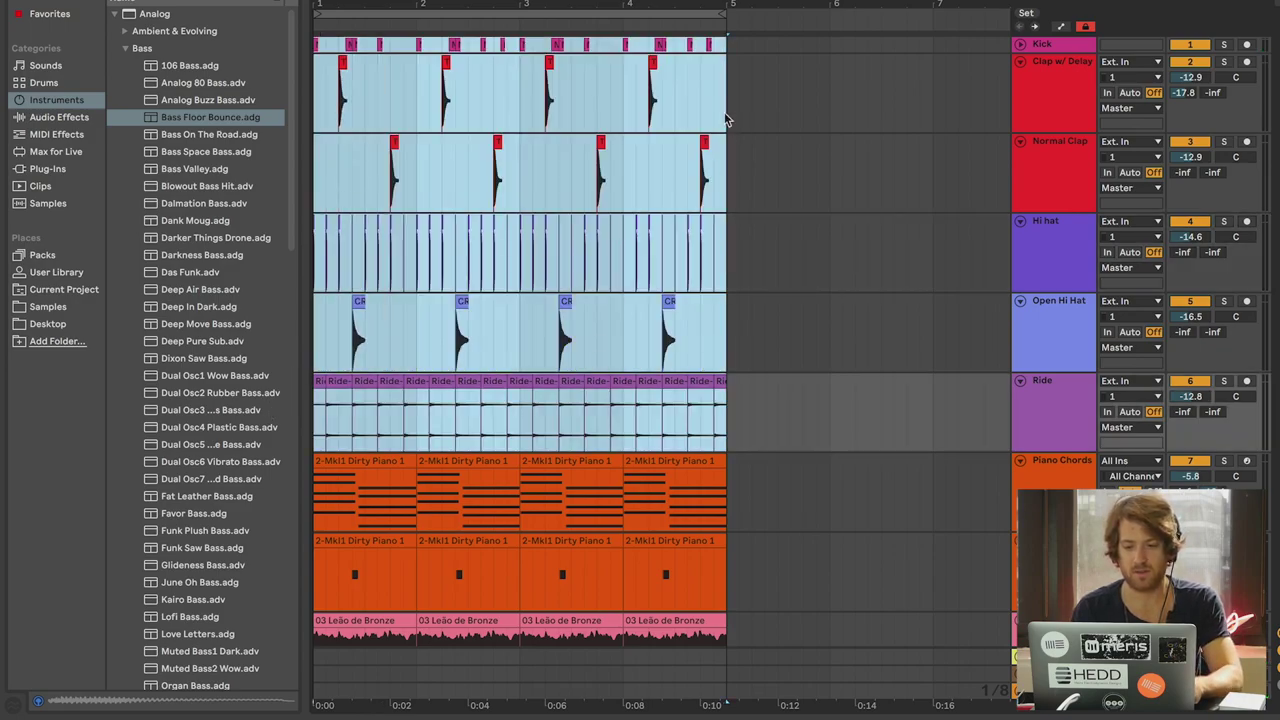
key(ctrl+d)
drag(722, 54, 280, 402)
key(Delete)
Step: Move the Electric Piano lead clips to bar 5 and play the intro from the start
scroll(551, 420, down, 5)
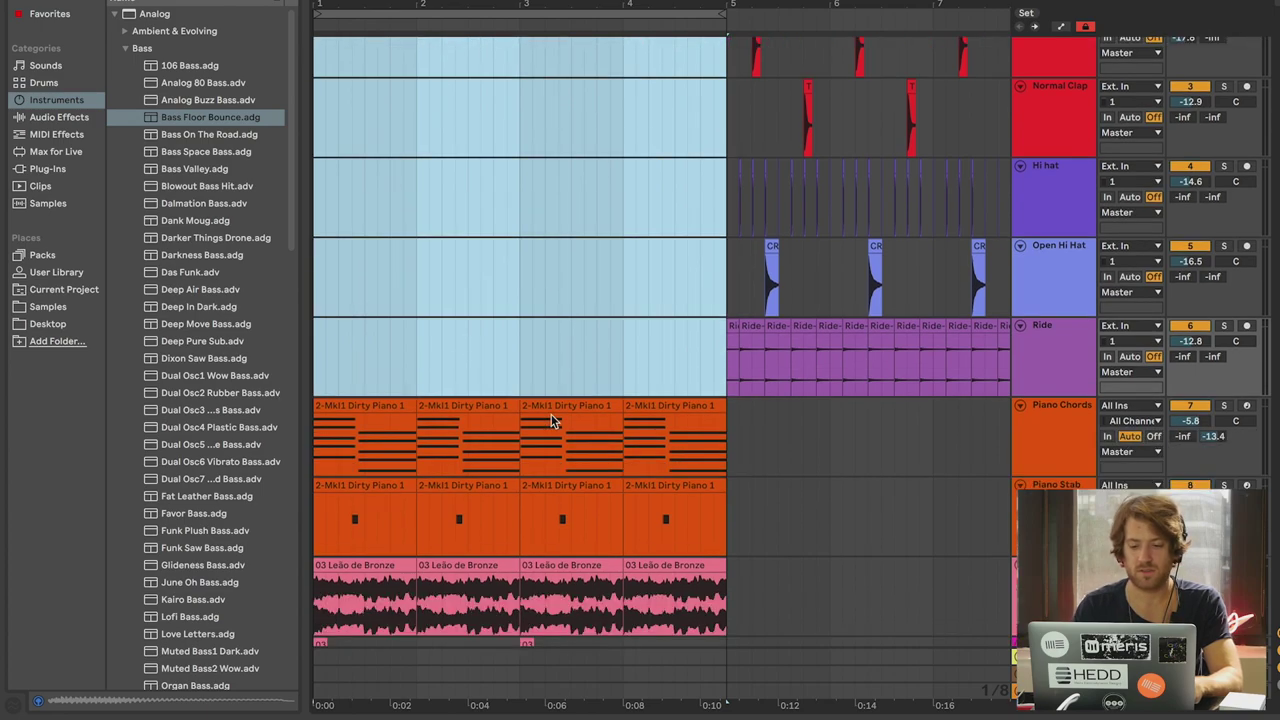
drag(737, 549, 316, 560)
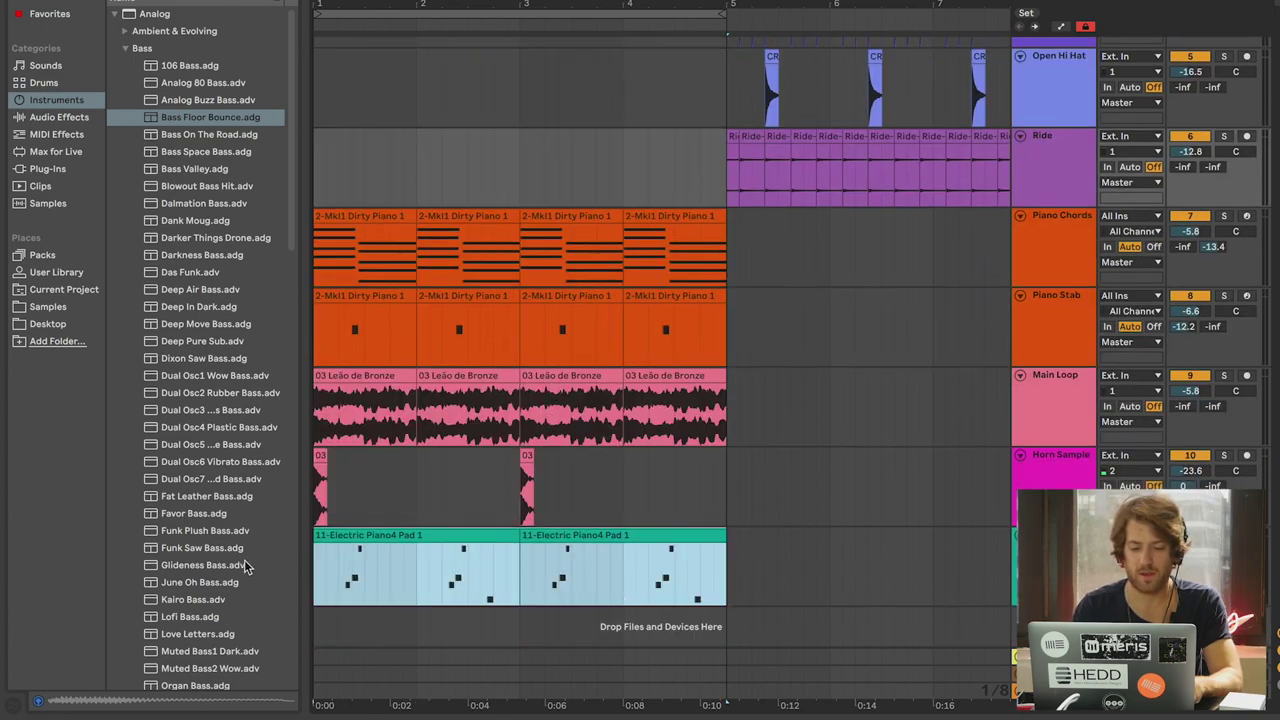
key(ctrl+d)
key(Delete)
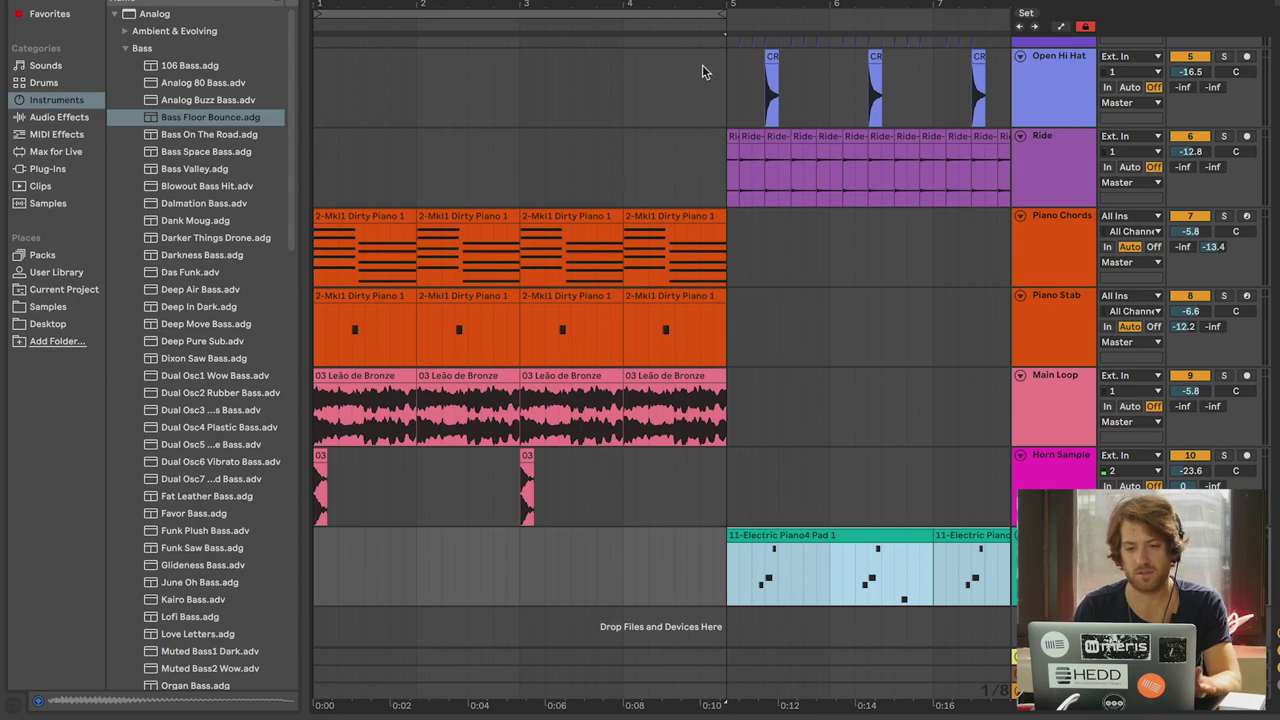
click(314, 565)
key(space)
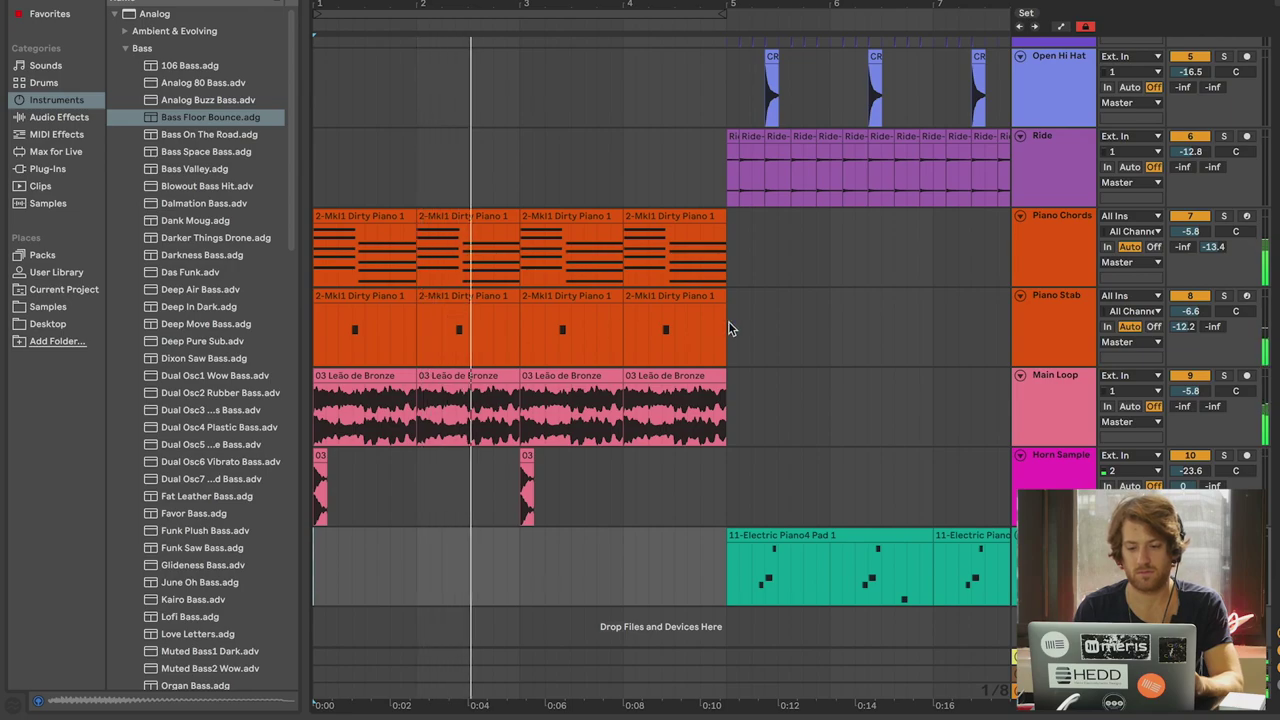
Step: Duplicate the piano, loop and horn clips into bars 5–9 and zoom out to view all eight bars
drag(728, 243, 228, 530)
key(ctrl+d)
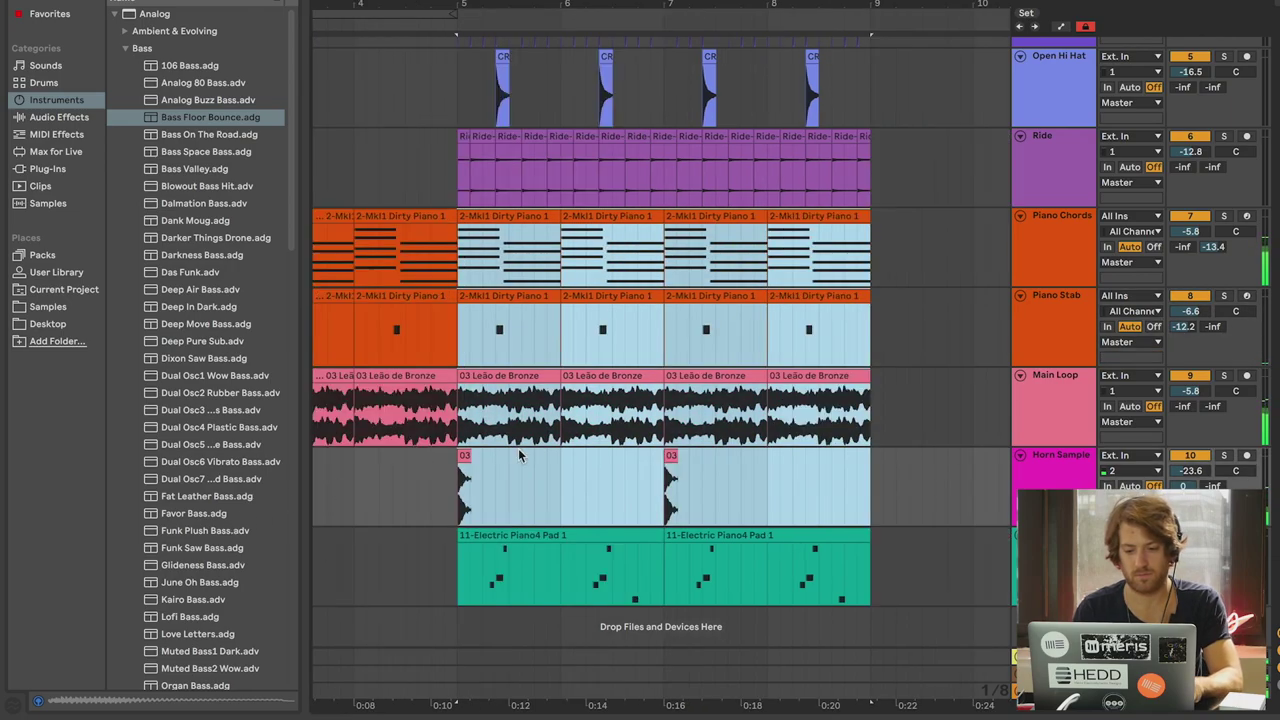
key(minus)
key(minus)
key(minus)
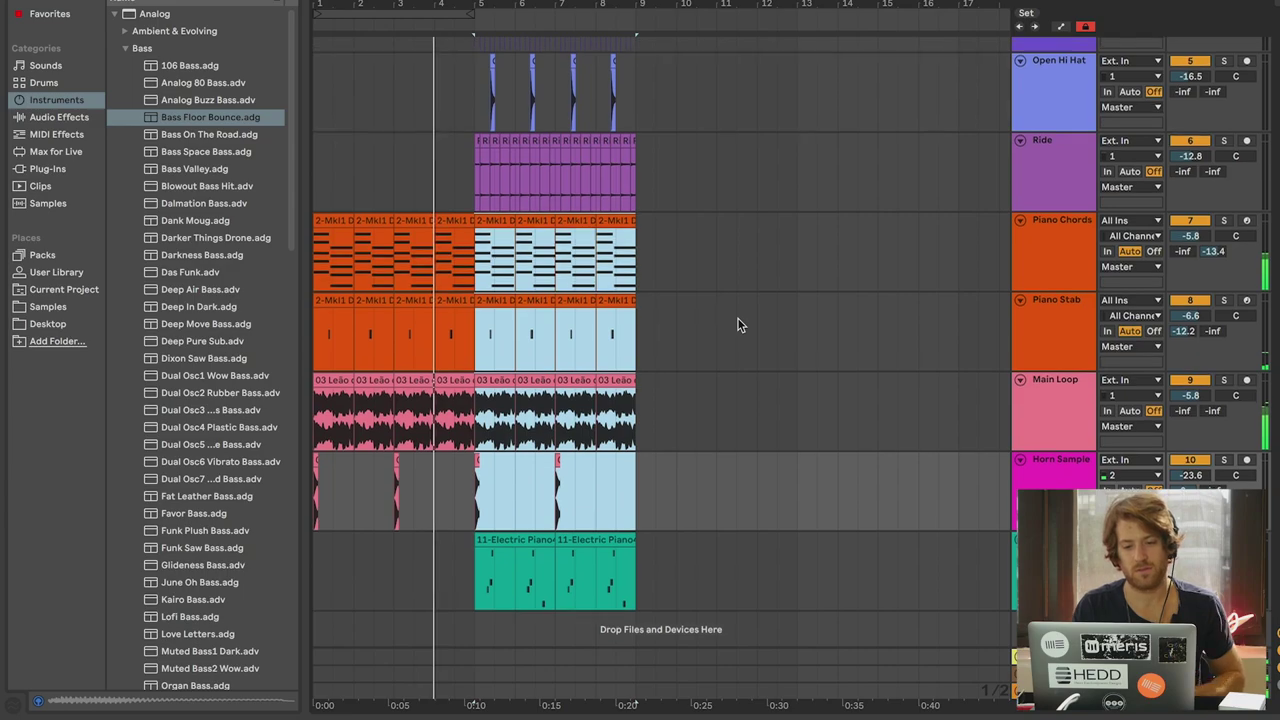
scroll(737, 324, up, 5)
scroll(737, 324, down, 5)
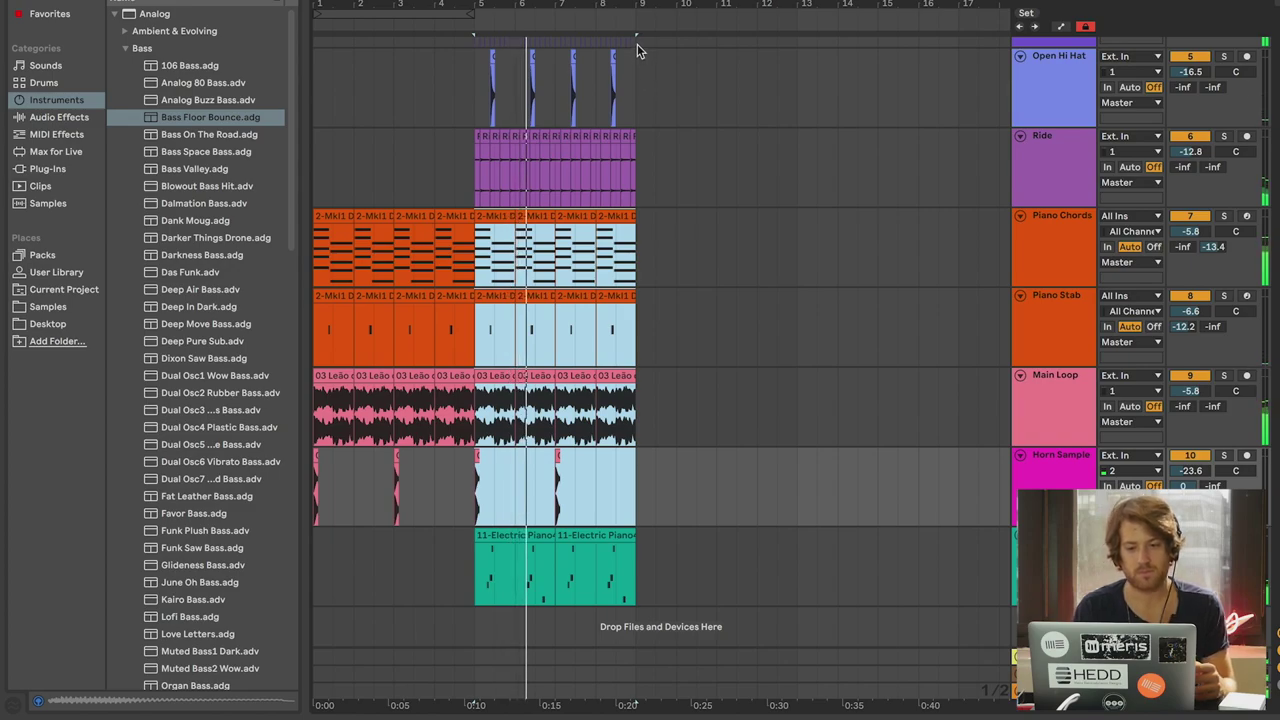
drag(637, 49, 470, 589)
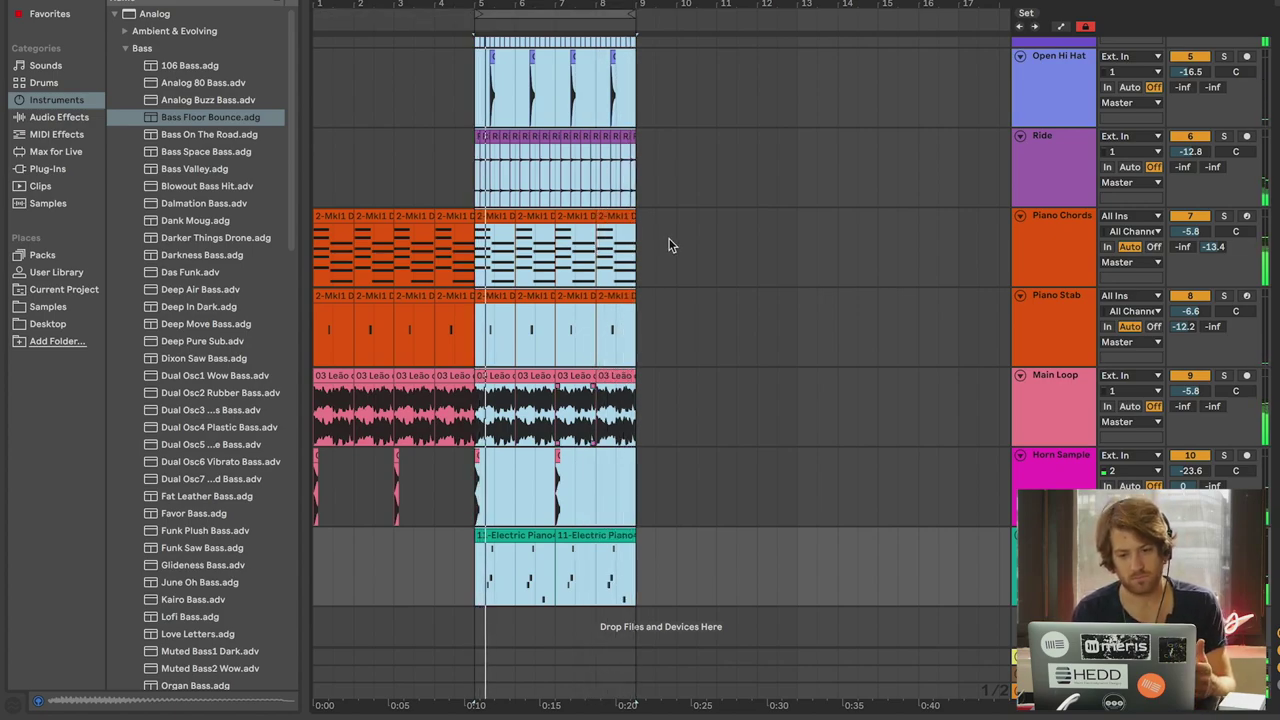
scroll(670, 245, up, 4)
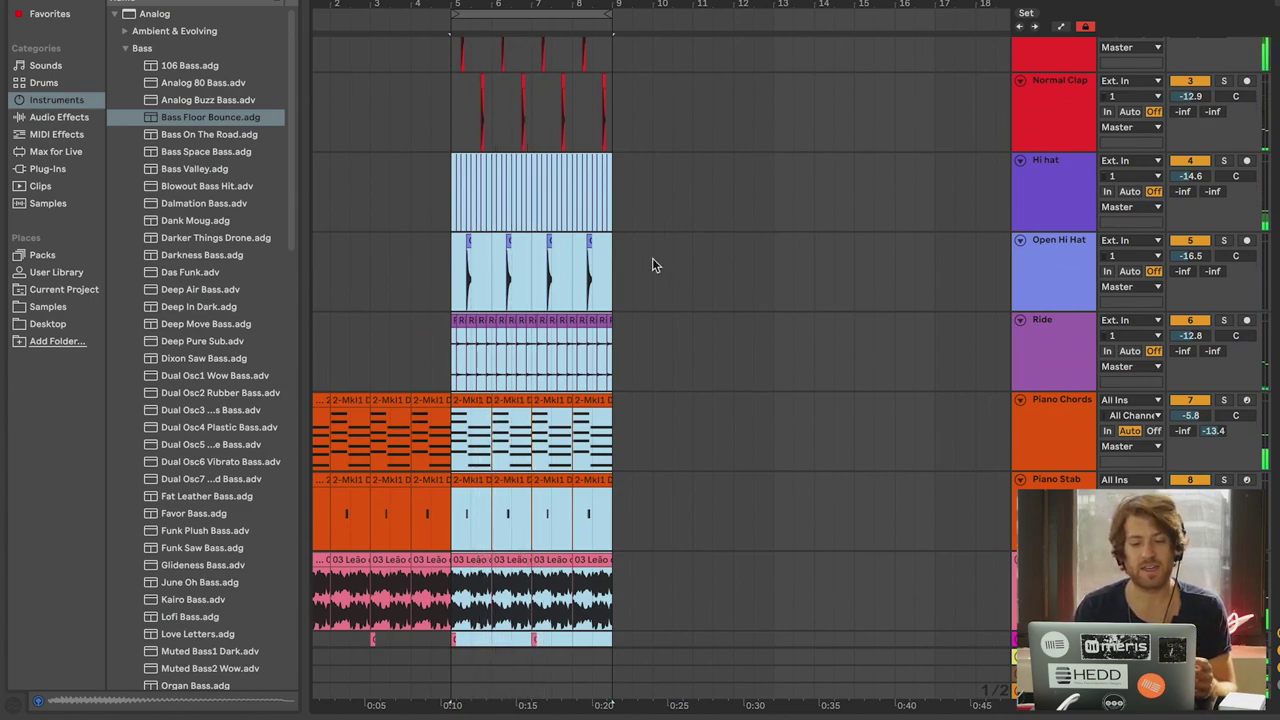
click(633, 272)
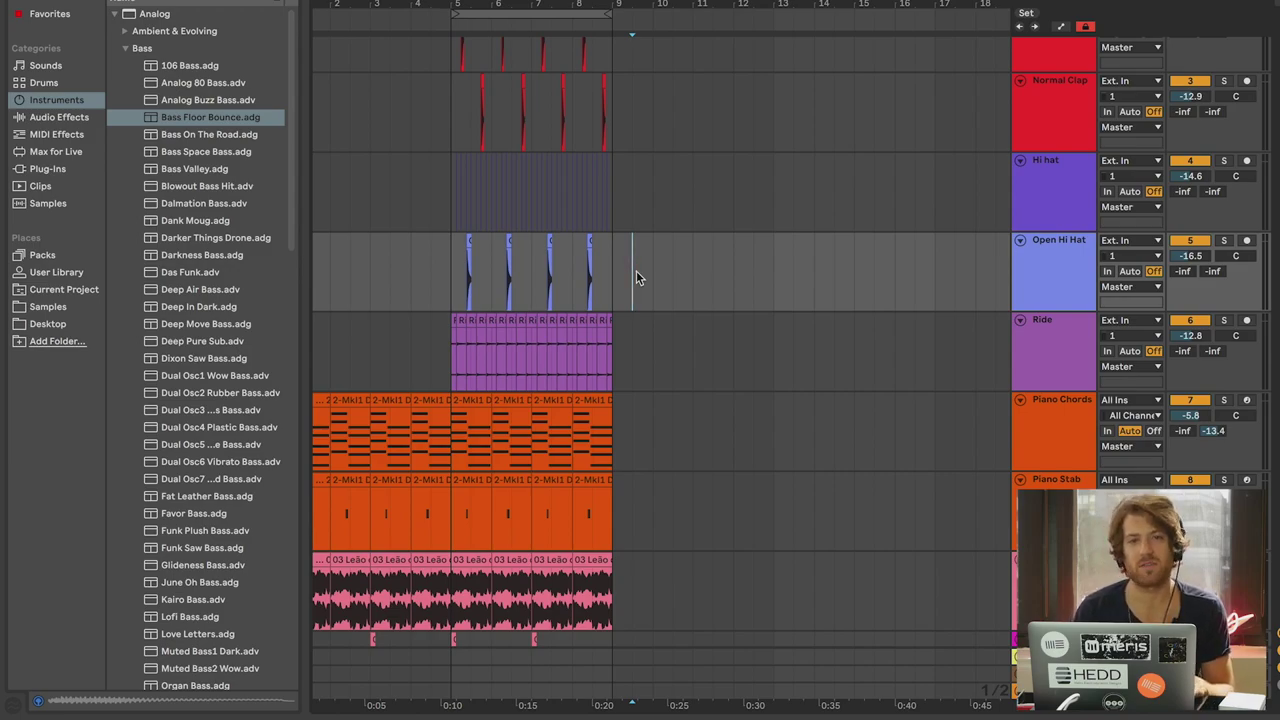
scroll(628, 270, down, 3)
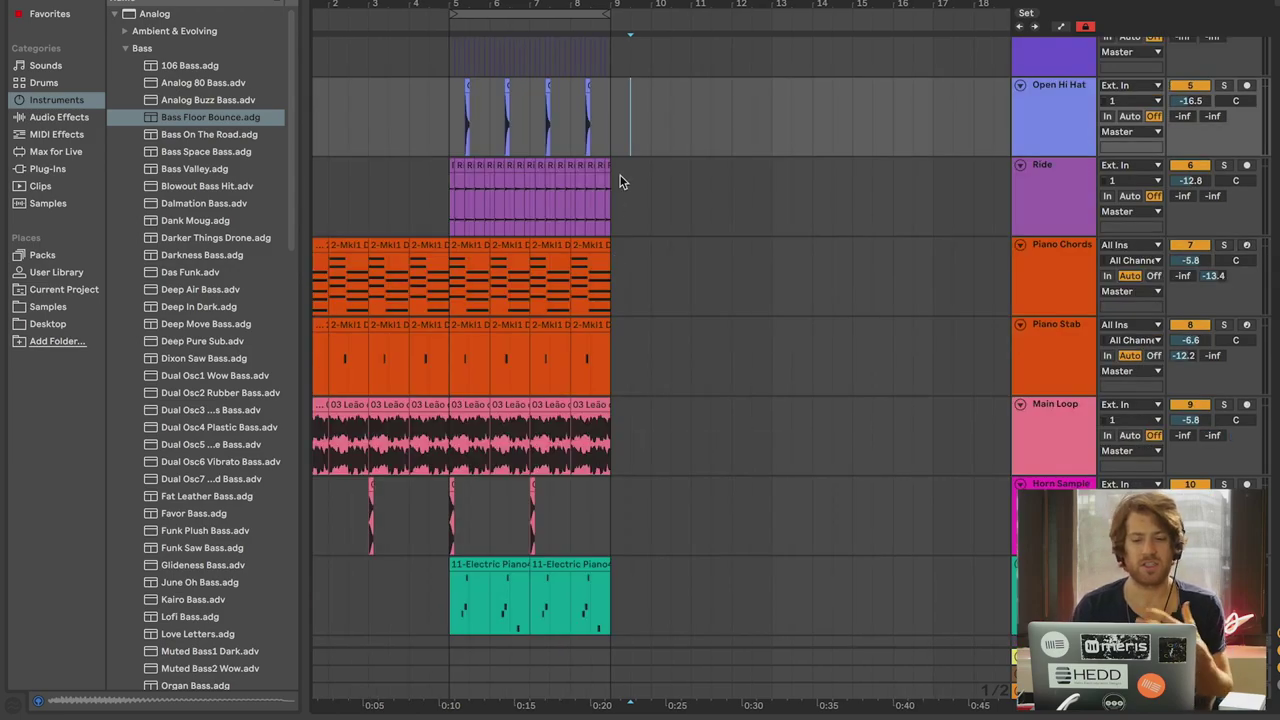